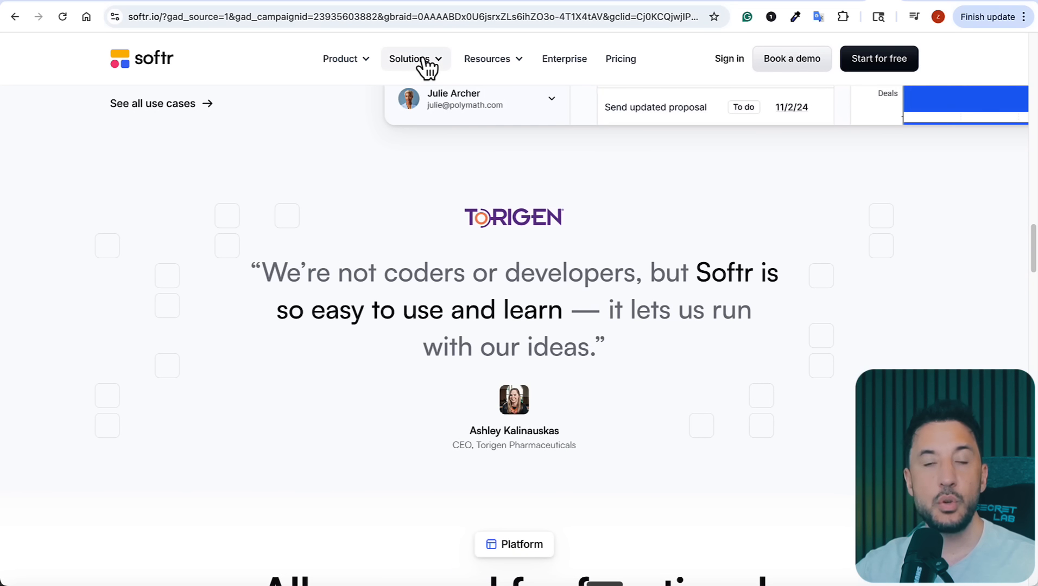
Review the AI build log of the Digital Agency Client Onboarding Portal, from its main features to the finished page setups.
{"action": "mouse_move", "coordinate": [421, 61]}
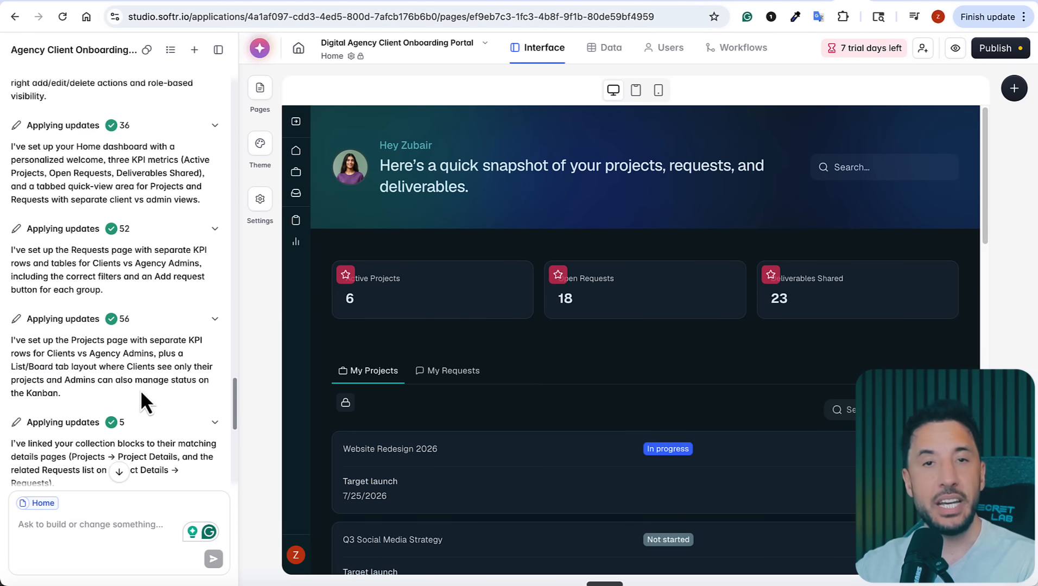
{"action": "scroll", "coordinate": [90, 270], "scroll_direction": "up", "scroll_amount": 20}
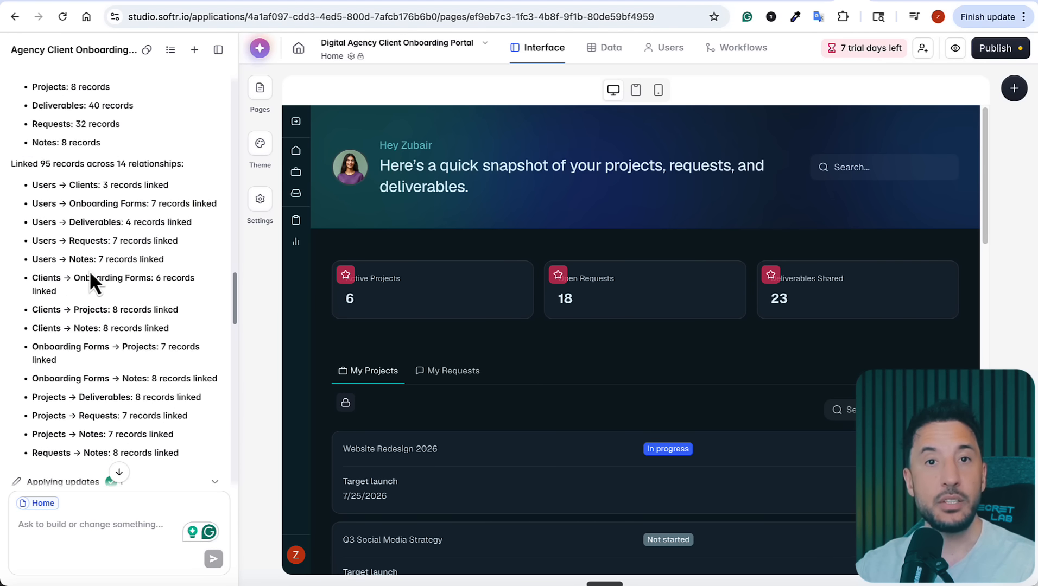
{"action": "scroll", "coordinate": [90, 274], "scroll_direction": "up", "scroll_amount": 5}
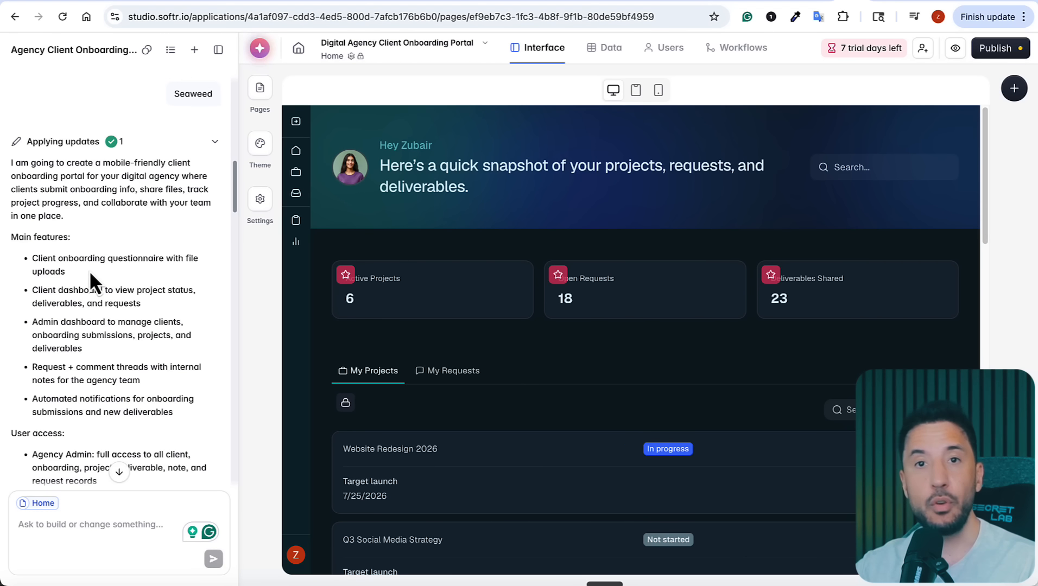
{"action": "scroll", "coordinate": [86, 304], "scroll_direction": "down", "scroll_amount": 15}
{"action": "scroll", "coordinate": [85, 327], "scroll_direction": "down", "scroll_amount": 2}
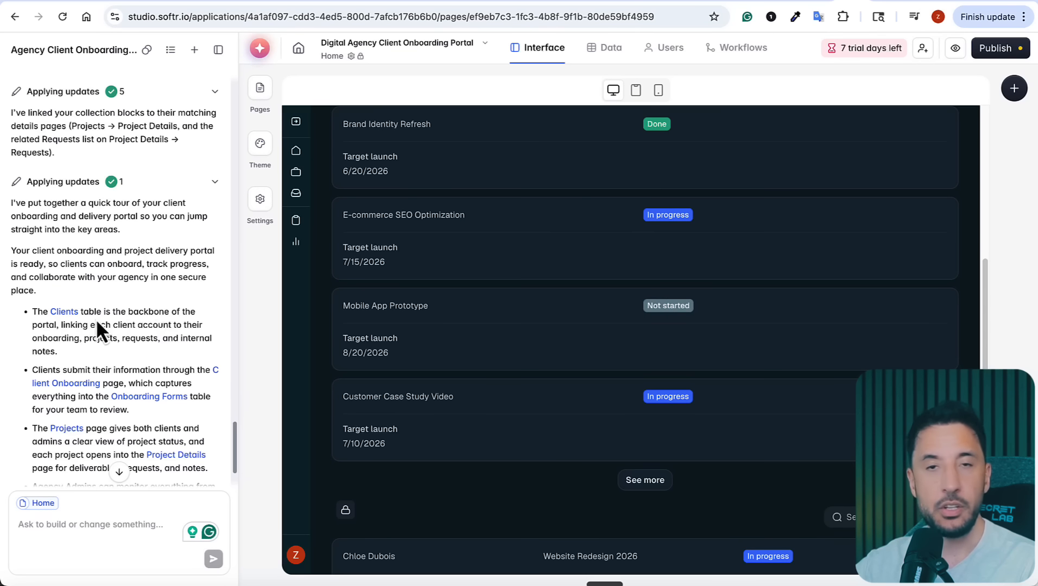
Open the onboarding portal's data and show its Clients table.
{"action": "left_click", "coordinate": [259, 153]}
{"action": "left_click", "coordinate": [484, 94]}
{"action": "left_click", "coordinate": [623, 41]}
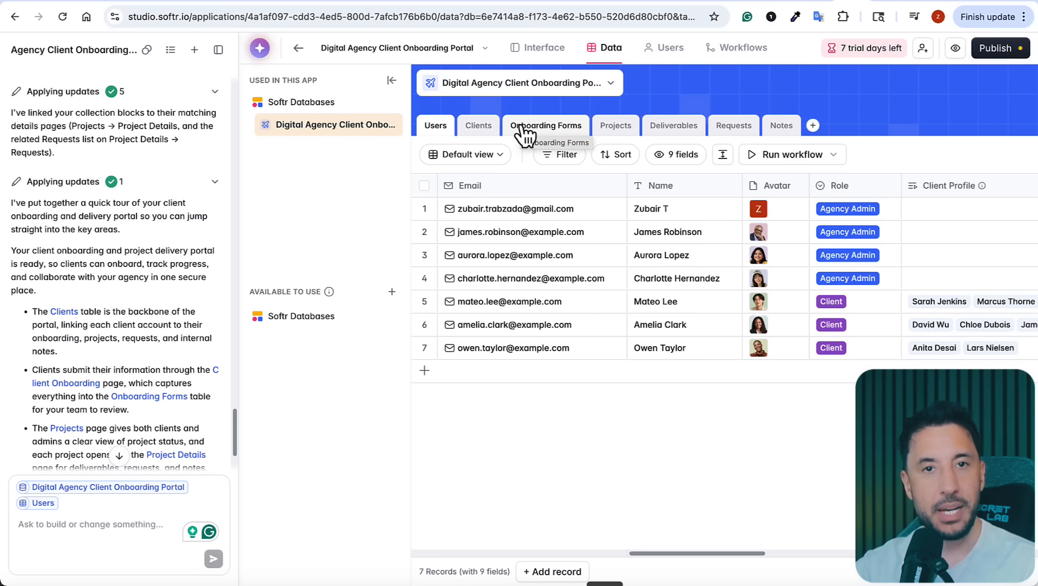
{"action": "left_click", "coordinate": [478, 126]}
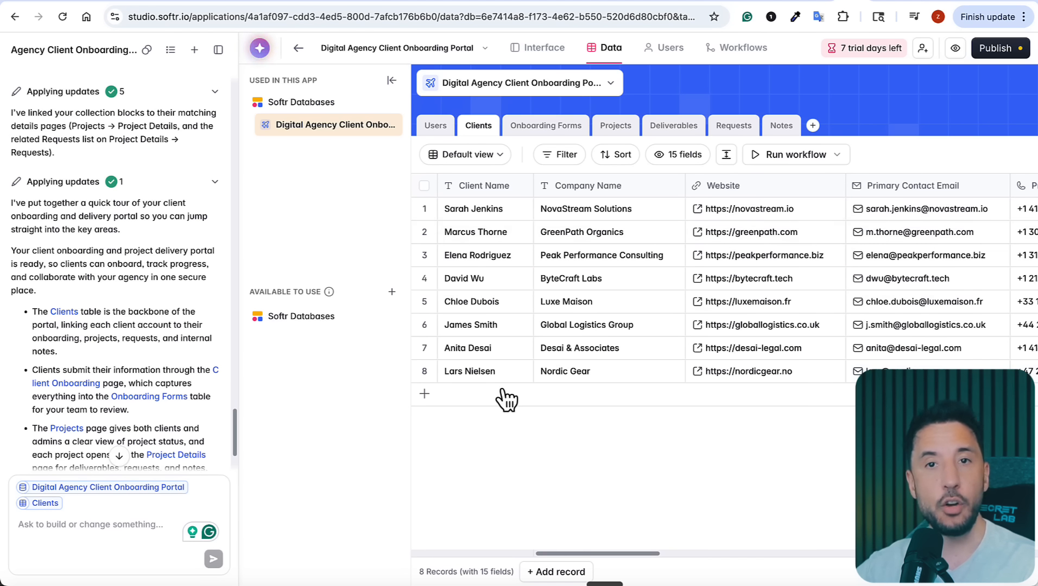
Add a blank record at the end of the Clients table.
{"action": "scroll", "coordinate": [935, 212], "scroll_direction": "right", "scroll_amount": 5}
{"action": "left_click", "coordinate": [451, 298]}
{"action": "scroll", "coordinate": [451, 297], "scroll_direction": "left", "scroll_amount": 4}
{"action": "left_click", "coordinate": [452, 395]}
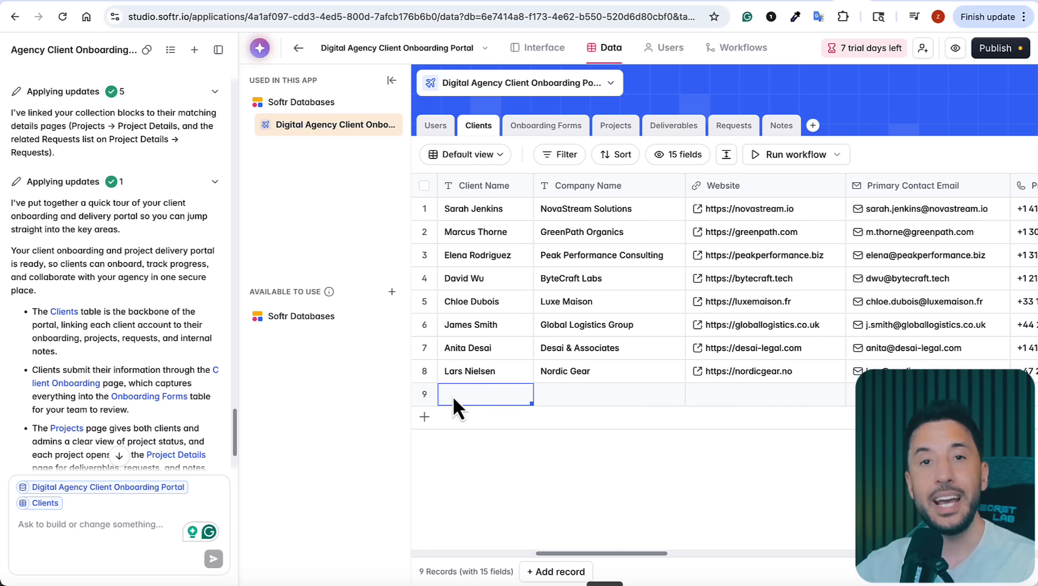
{"action": "left_click", "coordinate": [554, 395]}
Select the second client record and look through the options for running a workflow on it.
{"action": "left_click", "coordinate": [793, 156]}
{"action": "left_click", "coordinate": [424, 232]}
{"action": "left_click", "coordinate": [793, 156]}
{"action": "left_click", "coordinate": [788, 226]}
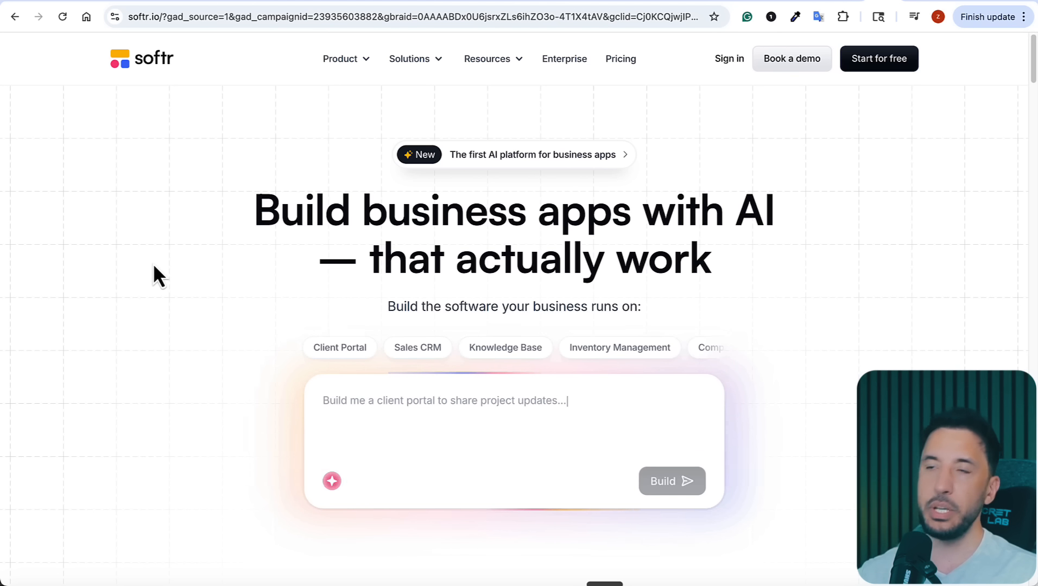
Open the Softr website's pricing page and compare the yearly plans' prices and included features.
{"action": "scroll", "coordinate": [167, 172], "scroll_direction": "down", "scroll_amount": 8}
{"action": "scroll", "coordinate": [206, 261], "scroll_direction": "up", "scroll_amount": 8}
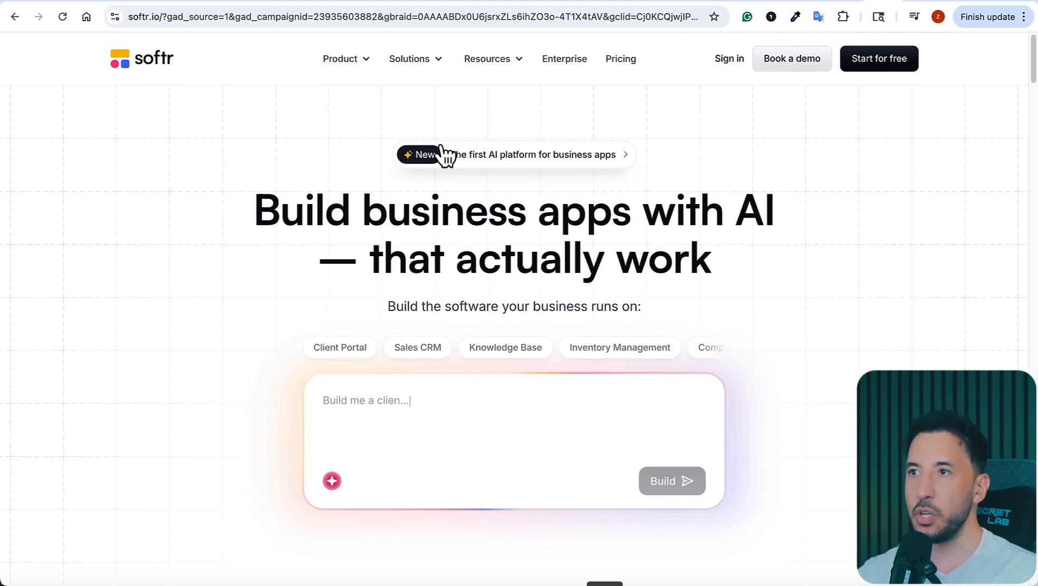
{"action": "left_click", "coordinate": [635, 61]}
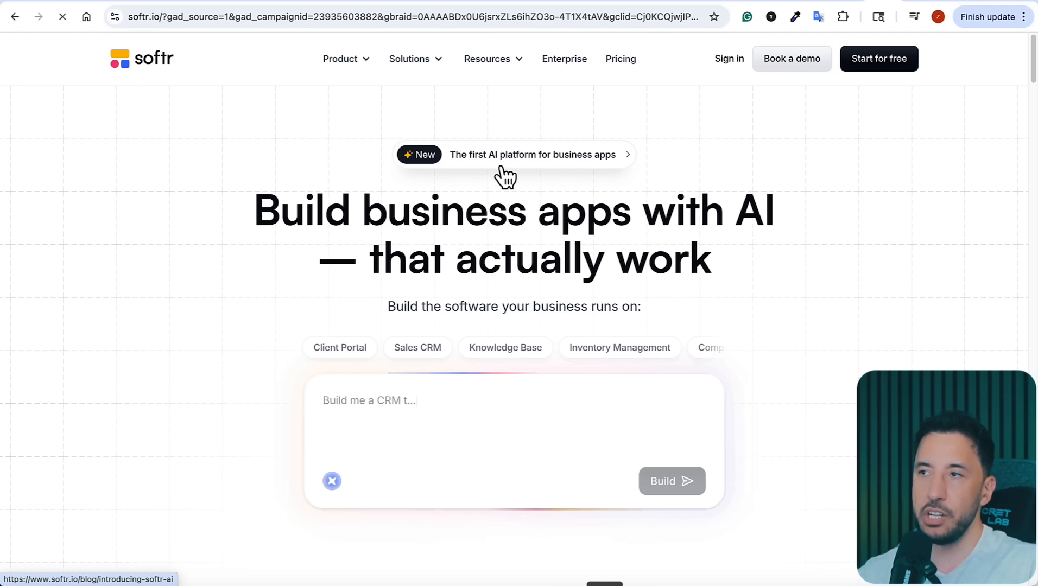
{"action": "scroll", "coordinate": [373, 293], "scroll_direction": "down", "scroll_amount": 5}
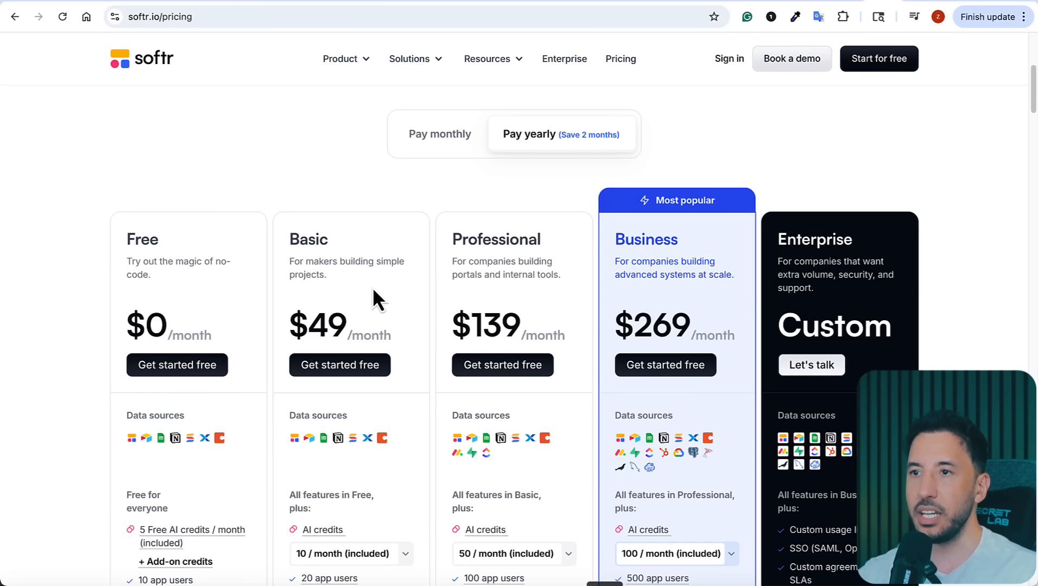
{"action": "scroll", "coordinate": [364, 115], "scroll_direction": "down", "scroll_amount": 2}
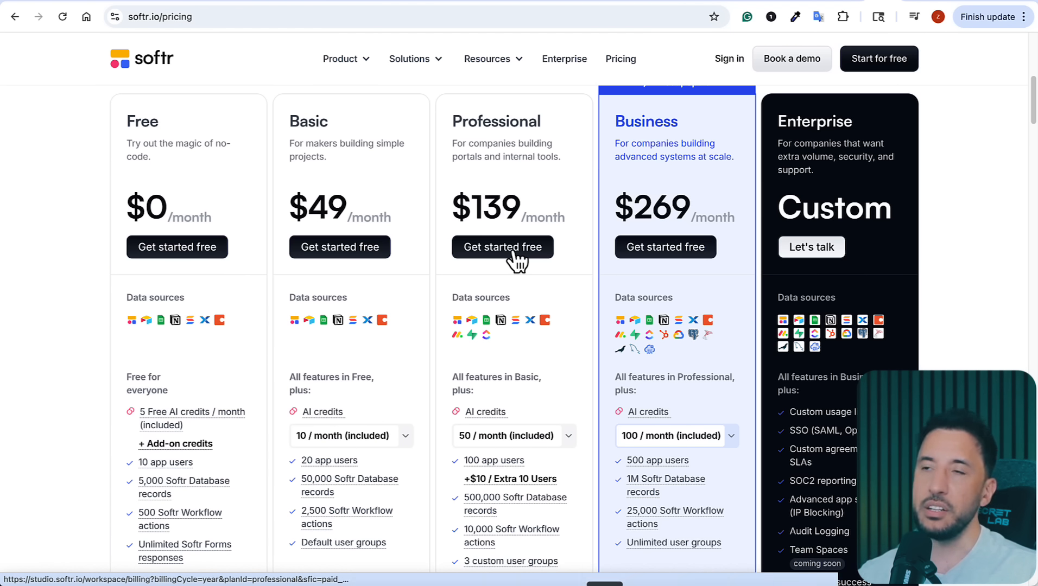
{"action": "scroll", "coordinate": [547, 236], "scroll_direction": "up", "scroll_amount": 8}
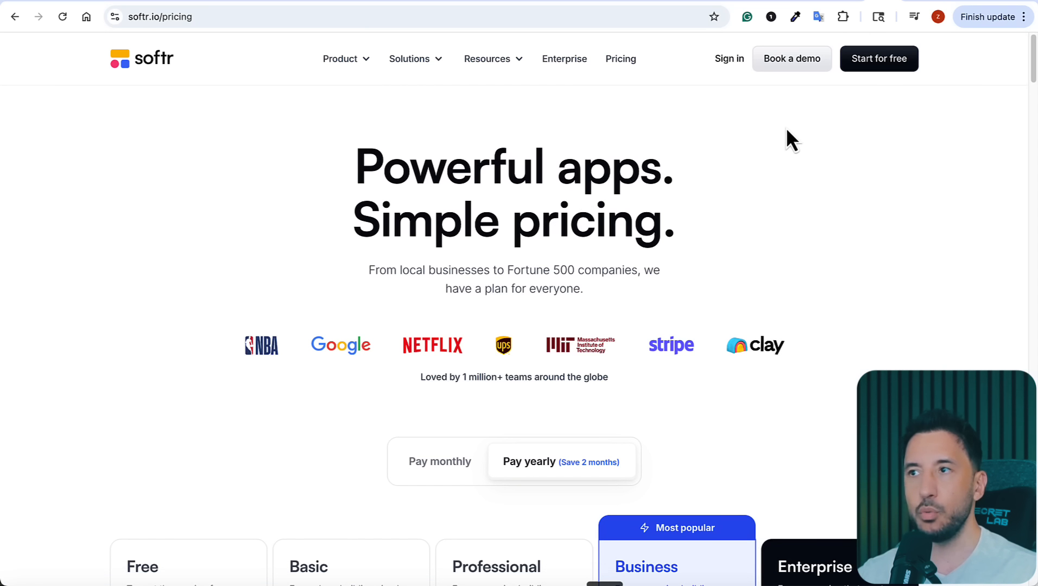
Sign in to the Softr studio and submit the prepared prompt for a complete digital agency client onboarding portal as an app.
{"action": "left_click", "coordinate": [728, 62]}
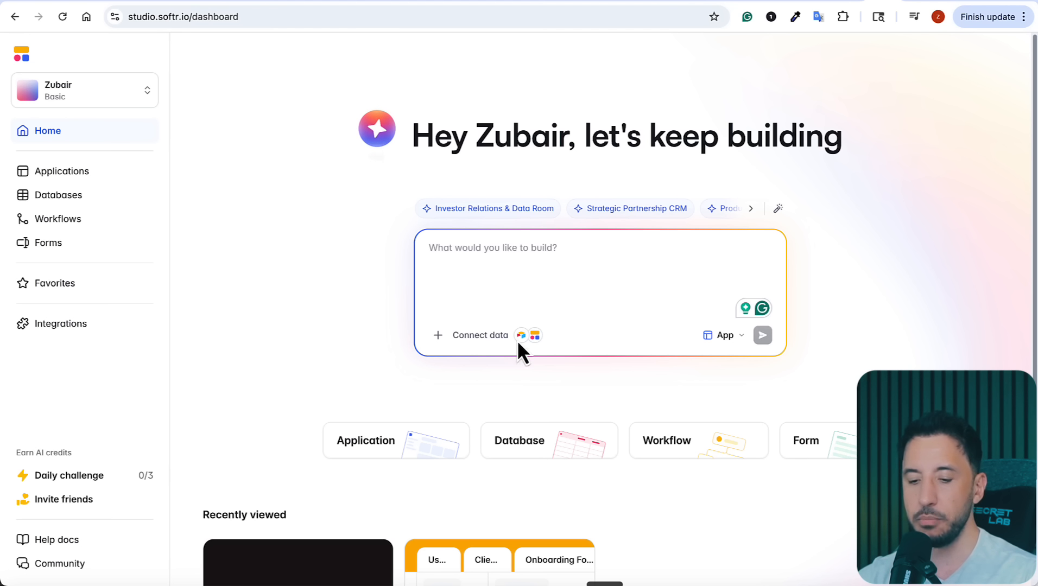
{"action": "key", "text": "ctrl+v"}
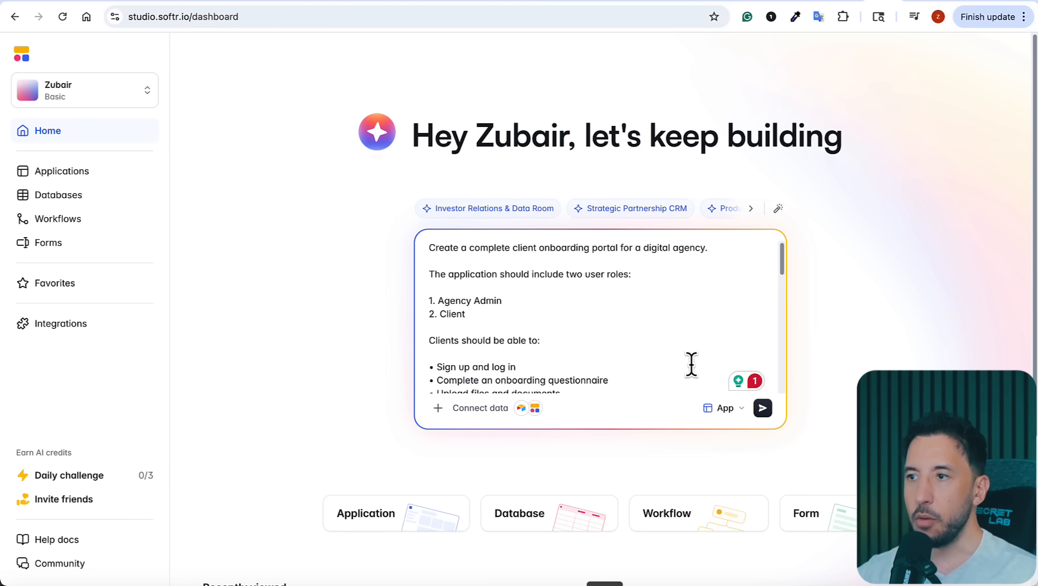
{"action": "left_click", "coordinate": [763, 408]}
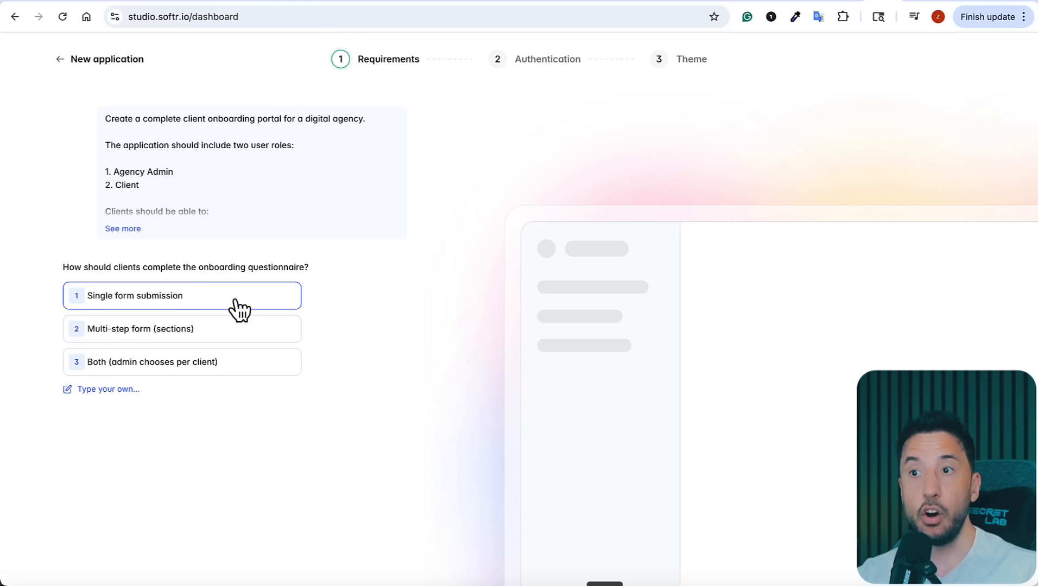
Set the app requirements to single form submission, simple project status (Not started/In progress/Done), and both email and in-app admin notifications.
{"action": "left_click", "coordinate": [152, 306]}
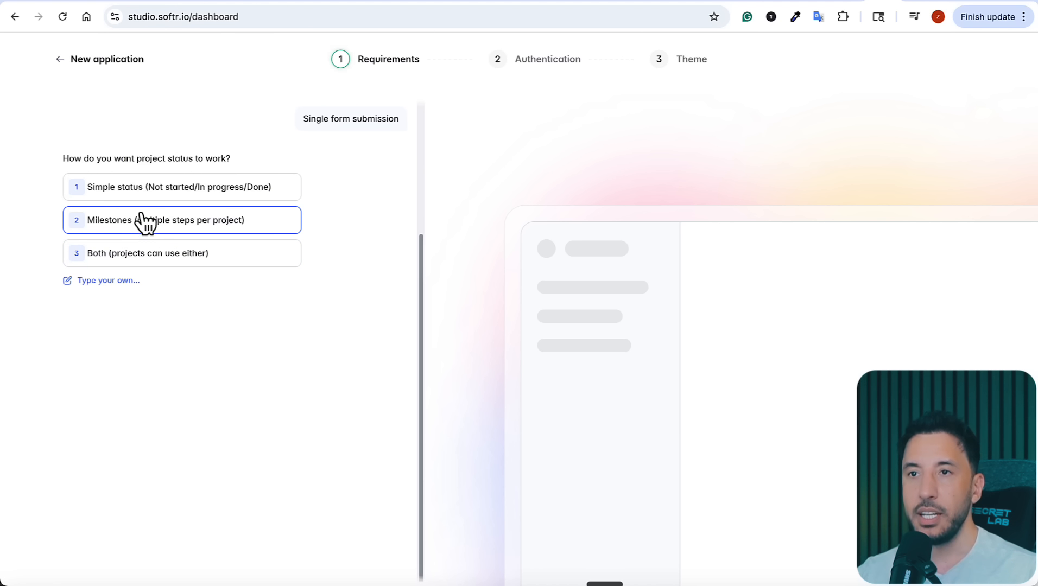
{"action": "left_click", "coordinate": [151, 196]}
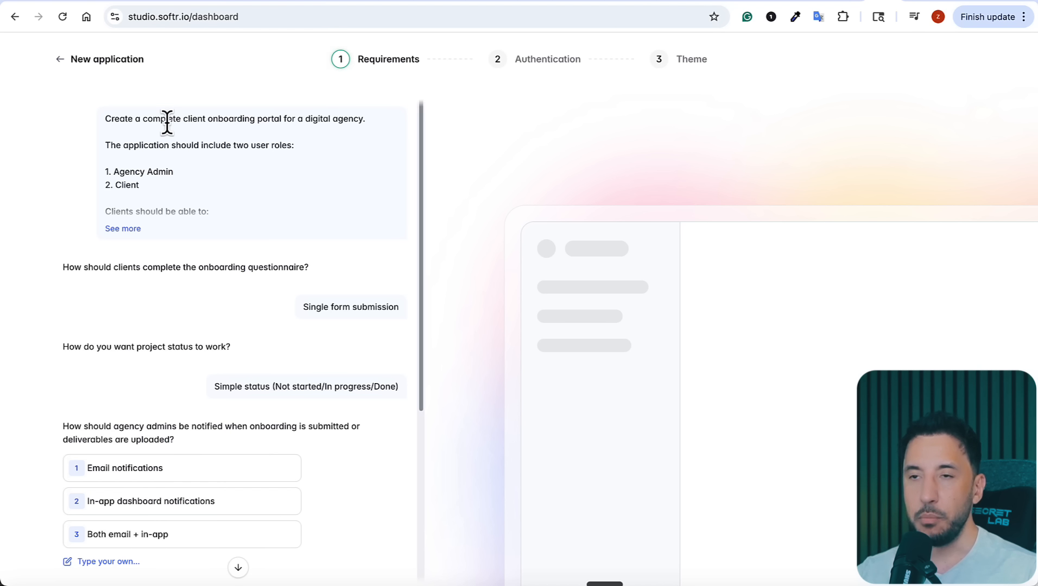
{"action": "scroll", "coordinate": [170, 366], "scroll_direction": "down", "scroll_amount": 4}
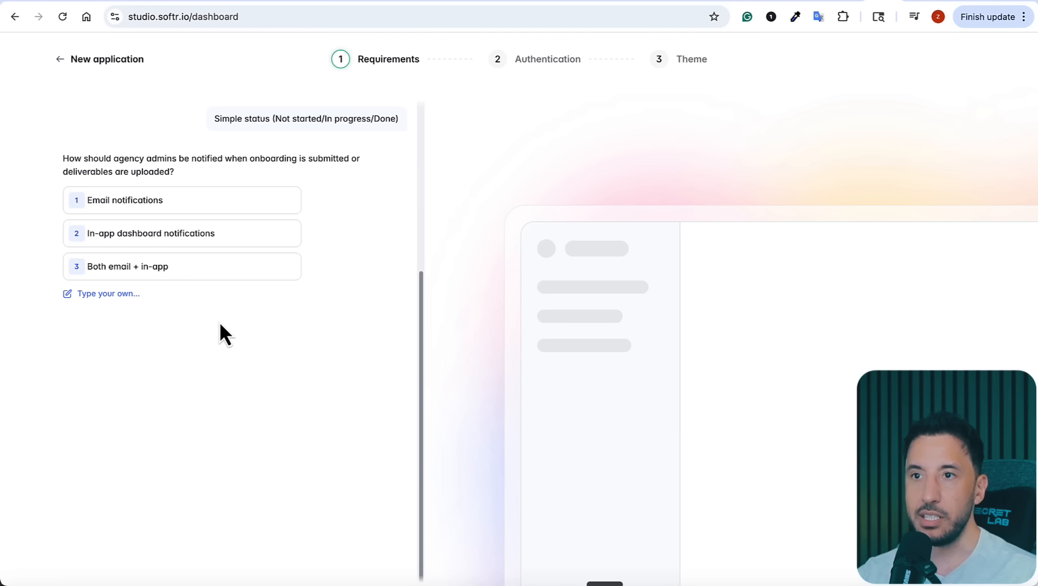
{"action": "left_click", "coordinate": [143, 271]}
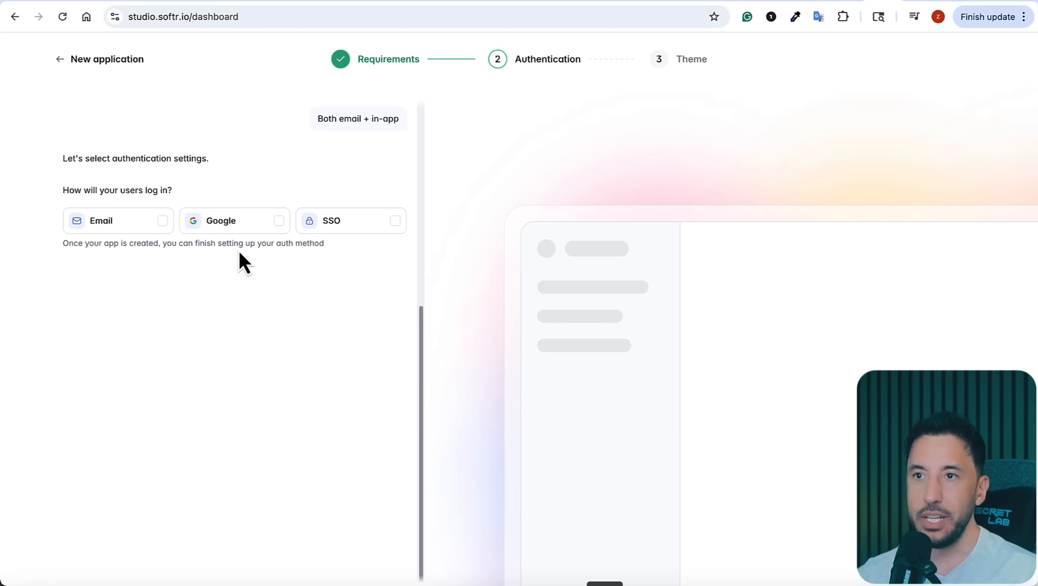
Configure authentication with Email and Google login and allow anyone to sign up.
{"action": "left_click", "coordinate": [275, 230]}
{"action": "left_click", "coordinate": [165, 222]}
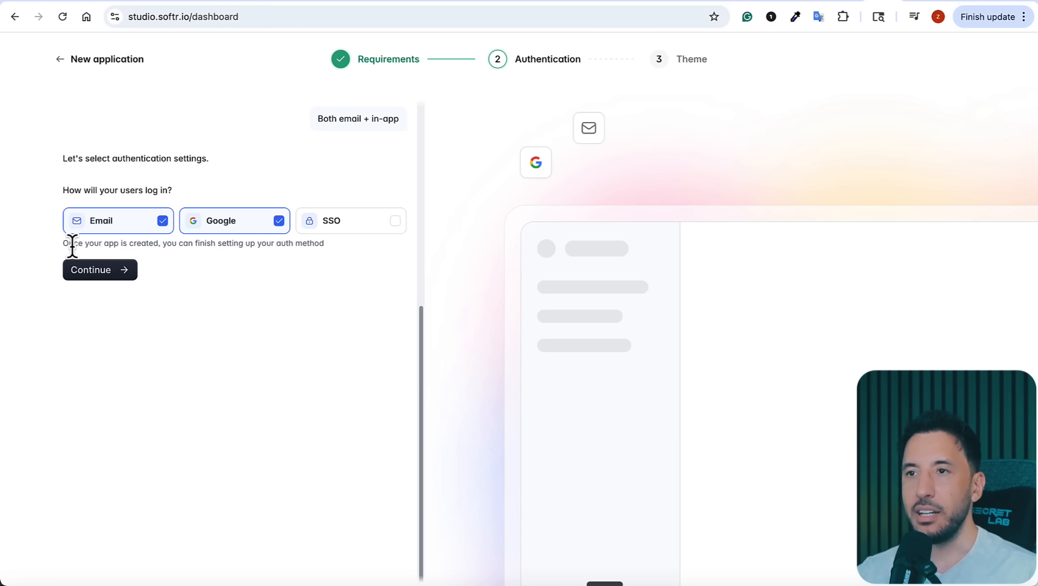
{"action": "left_click", "coordinate": [93, 272]}
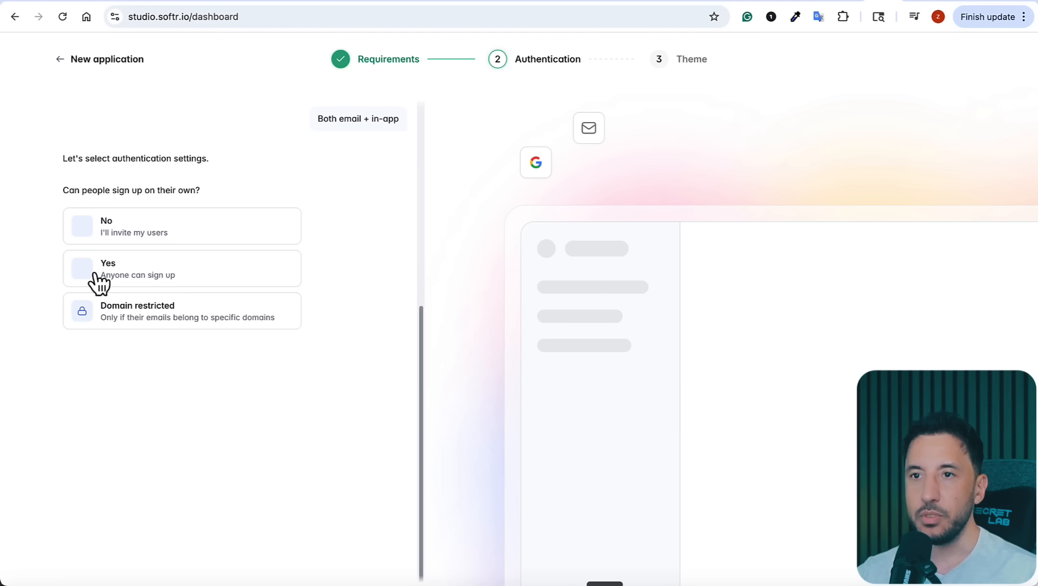
{"action": "left_click", "coordinate": [131, 275]}
{"action": "left_click", "coordinate": [89, 358]}
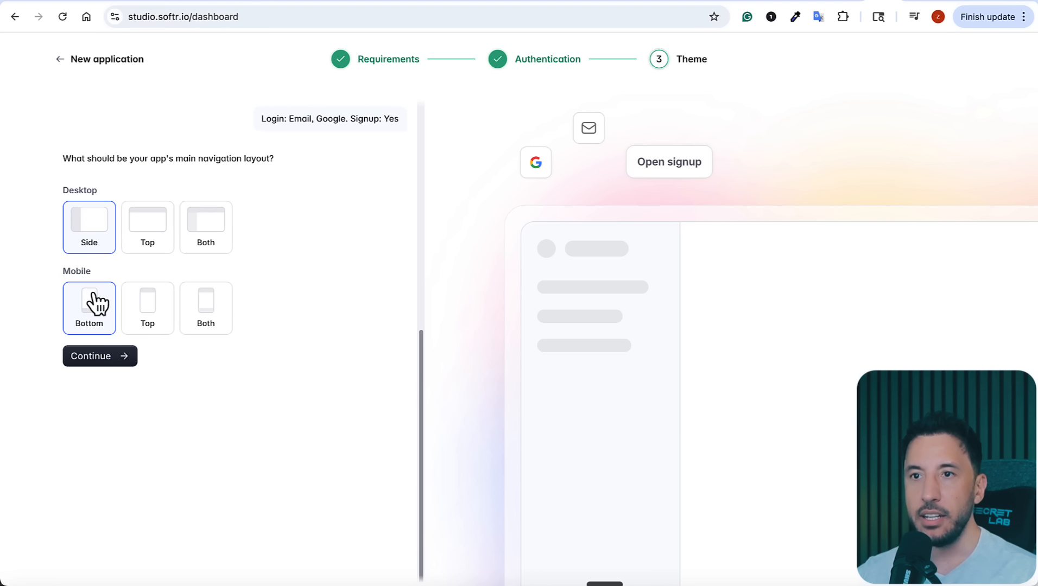
Create the app with Side desktop navigation, Bottom mobile navigation and the Seaweed theme.
{"action": "left_click", "coordinate": [98, 356]}
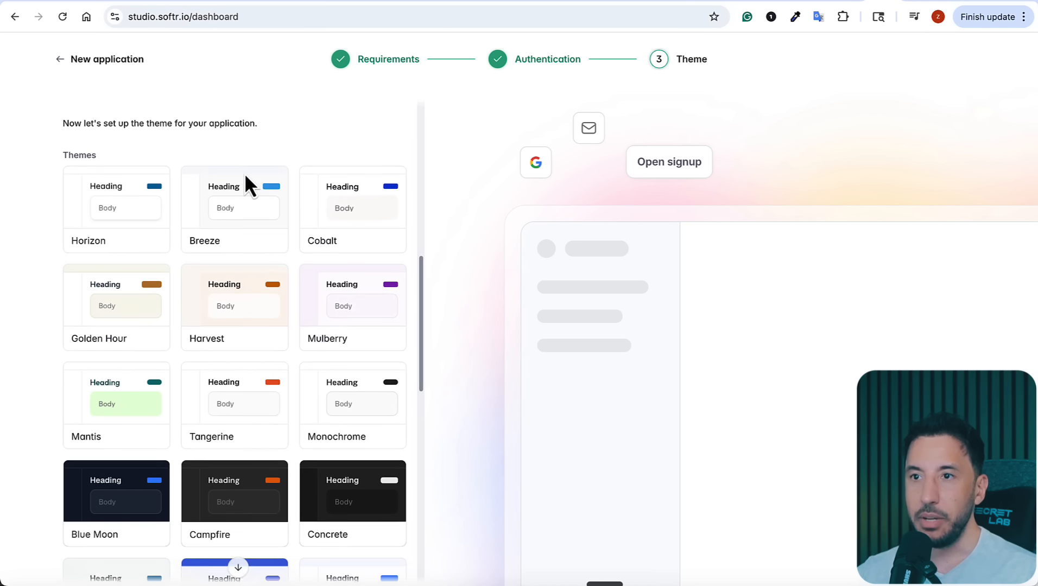
{"action": "scroll", "coordinate": [244, 173], "scroll_direction": "down", "scroll_amount": 1}
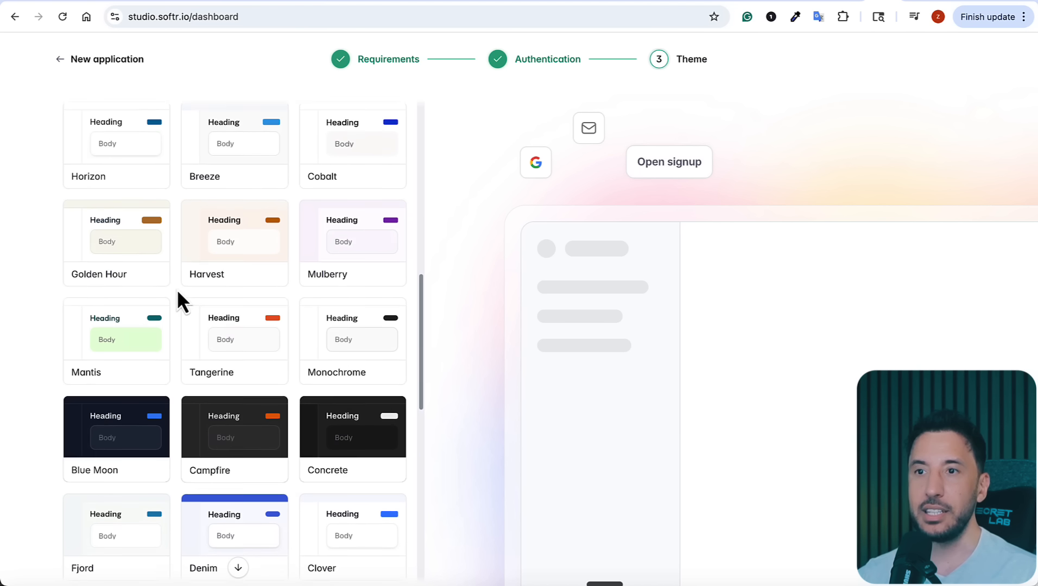
{"action": "scroll", "coordinate": [177, 289], "scroll_direction": "down", "scroll_amount": 5}
{"action": "scroll", "coordinate": [177, 289], "scroll_direction": "up", "scroll_amount": 2}
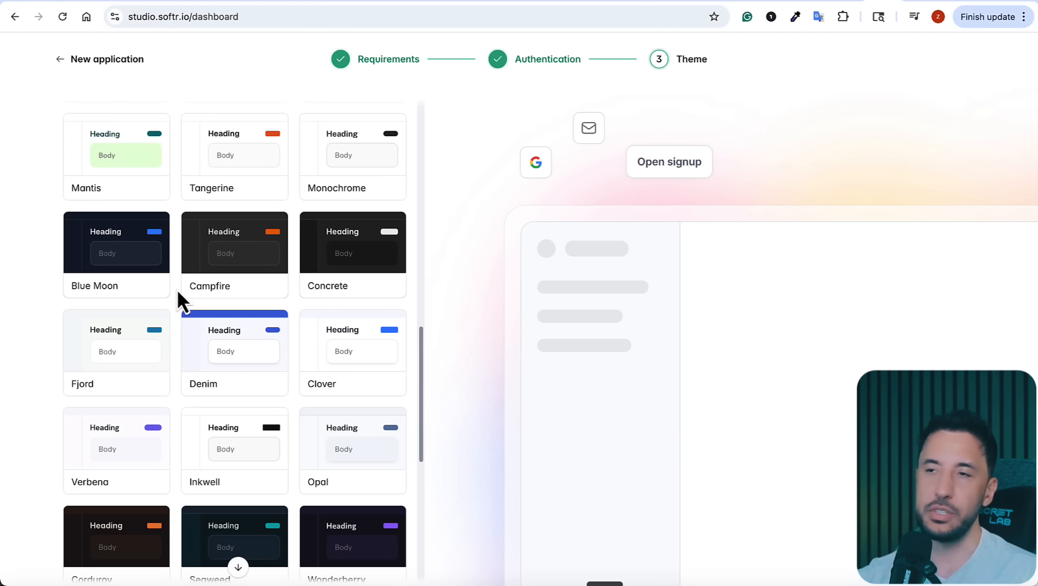
{"action": "scroll", "coordinate": [177, 289], "scroll_direction": "down", "scroll_amount": 2}
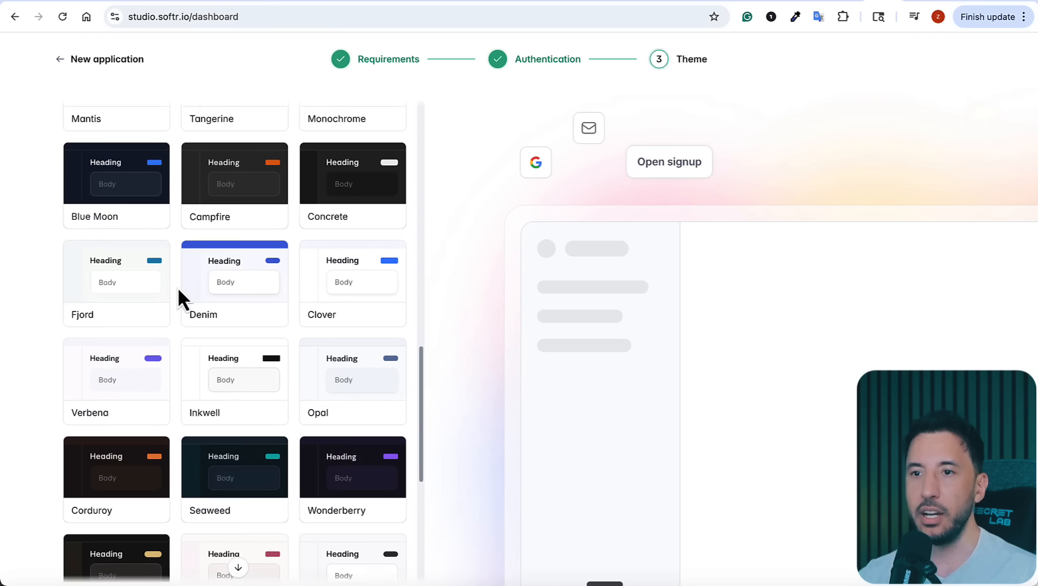
{"action": "scroll", "coordinate": [178, 288], "scroll_direction": "up", "scroll_amount": 1}
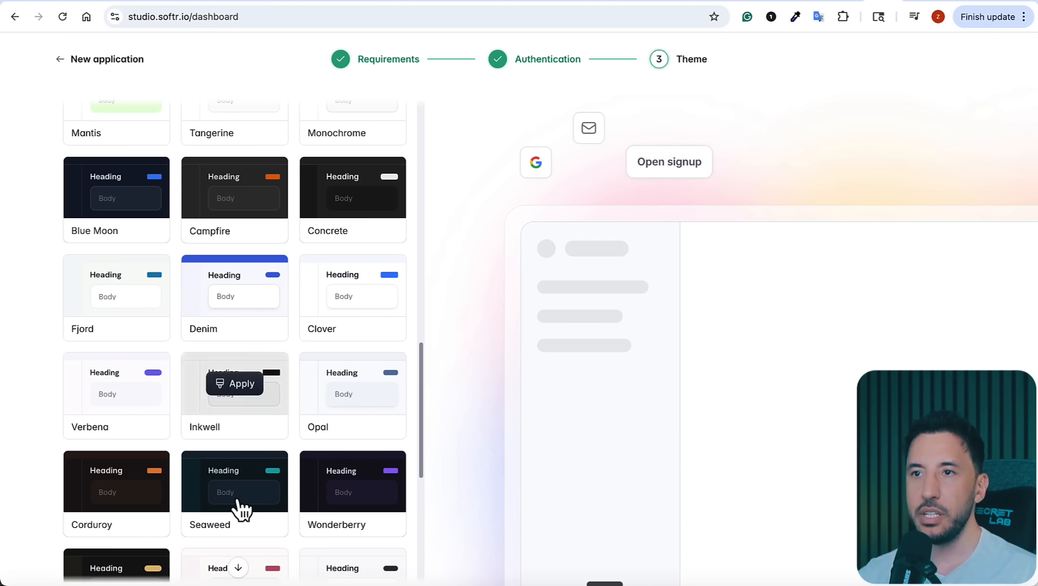
{"action": "left_click", "coordinate": [281, 494]}
{"action": "scroll", "coordinate": [278, 494], "scroll_direction": "down", "scroll_amount": 7}
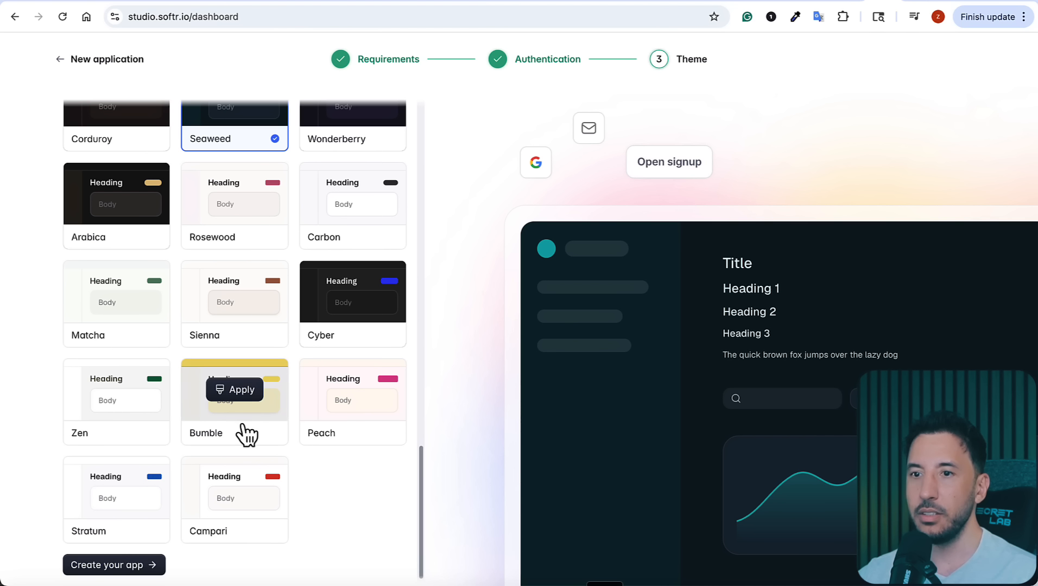
{"action": "left_click", "coordinate": [127, 566]}
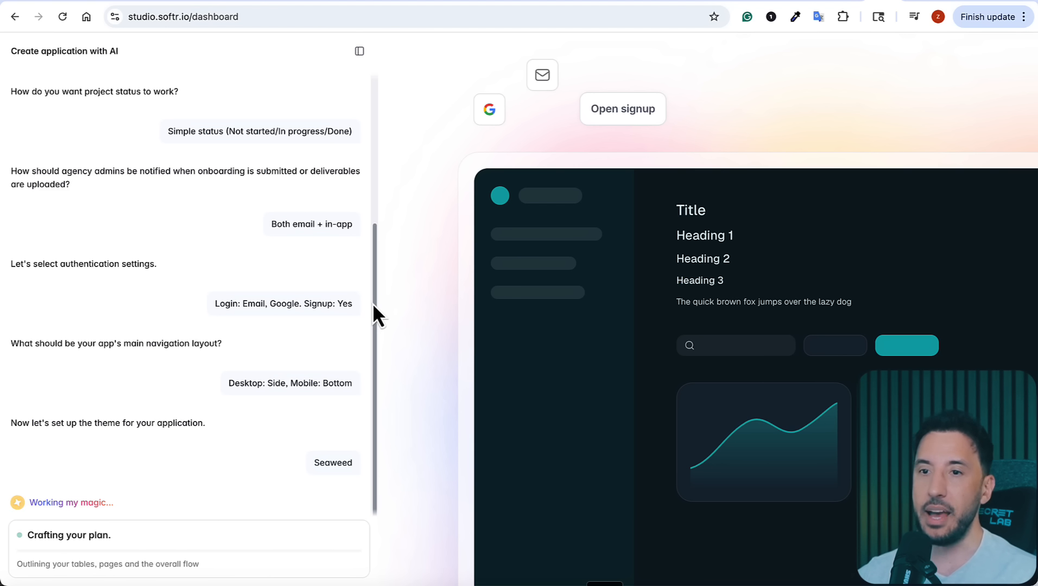
Expand the full submitted prompt and review it together with the AI's planned features and user access while the app generates.
{"action": "left_click_drag", "start_coordinate": [373, 303], "coordinate": [395, 162]}
{"action": "scroll", "coordinate": [233, 193], "scroll_direction": "up", "scroll_amount": 1}
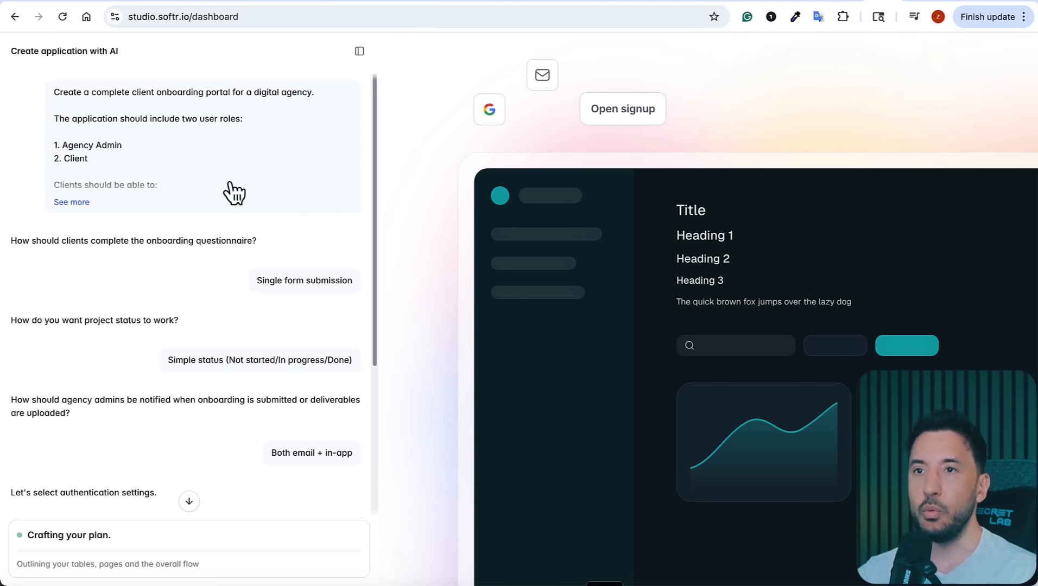
{"action": "left_click", "coordinate": [75, 202]}
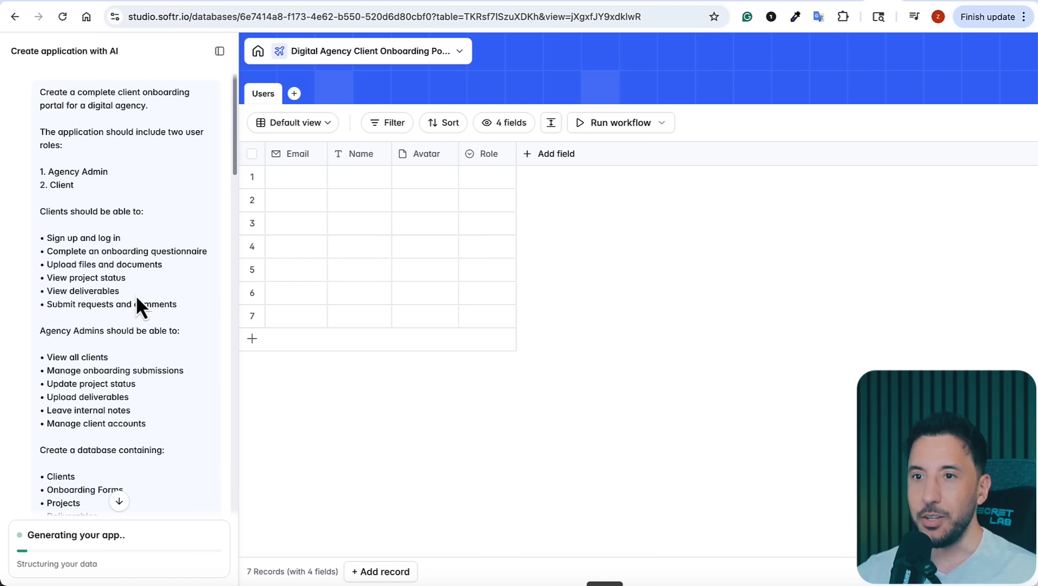
{"action": "scroll", "coordinate": [135, 297], "scroll_direction": "down", "scroll_amount": 20}
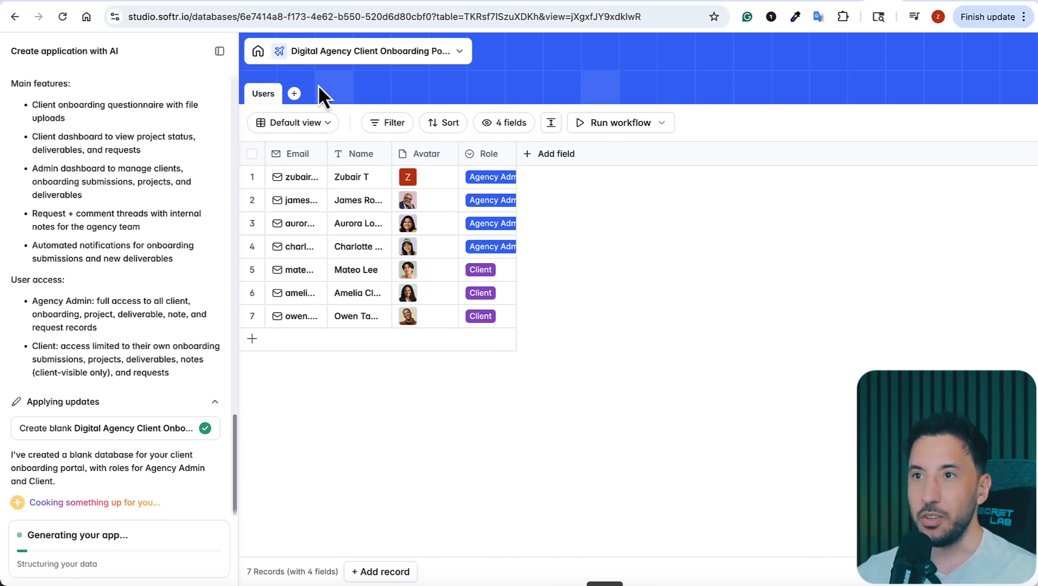
{"action": "scroll", "coordinate": [81, 182], "scroll_direction": "up", "scroll_amount": 10}
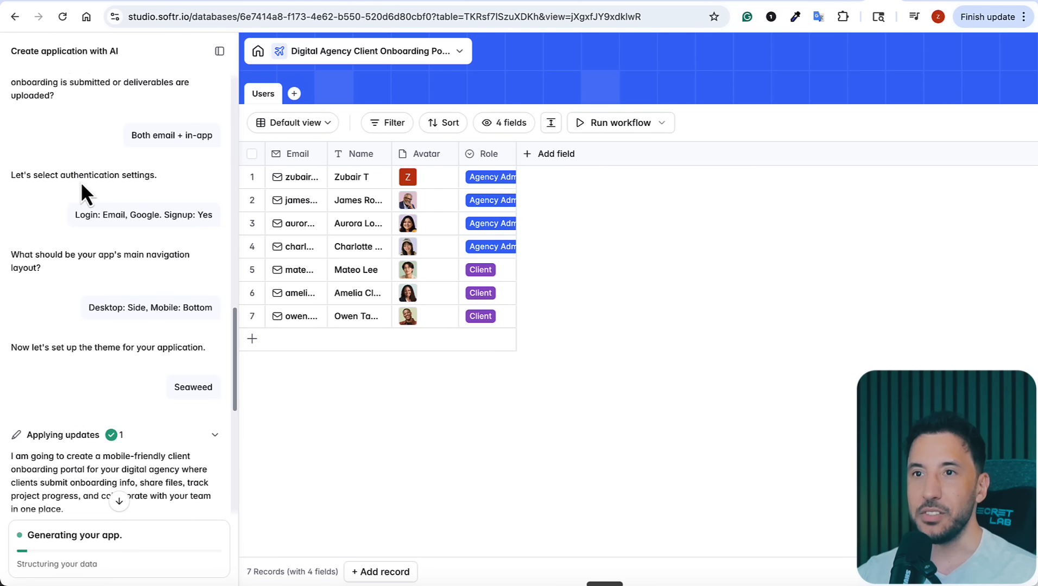
{"action": "scroll", "coordinate": [80, 182], "scroll_direction": "down", "scroll_amount": 8}
{"action": "scroll", "coordinate": [81, 185], "scroll_direction": "up", "scroll_amount": 3}
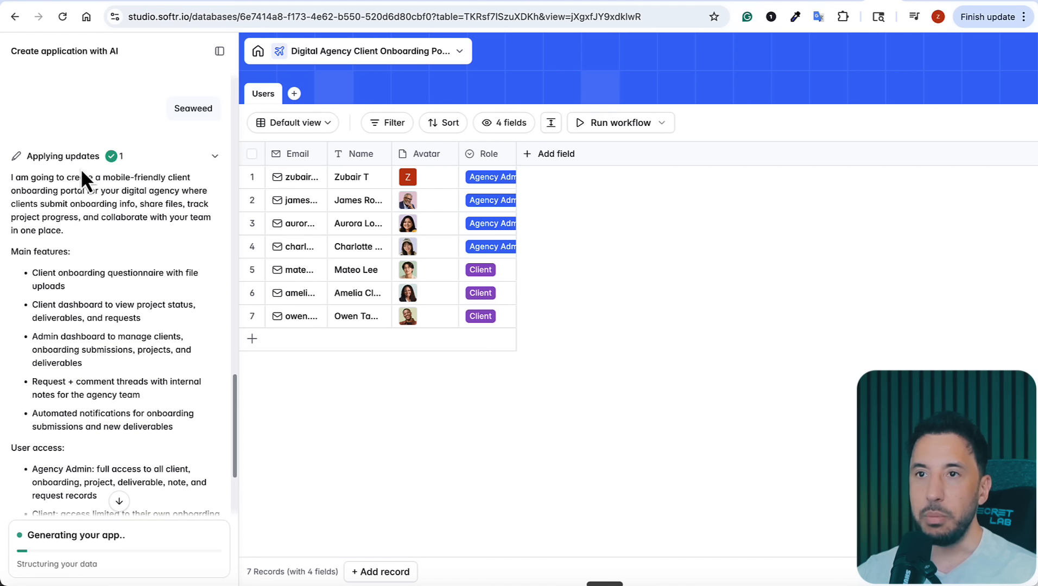
Compare the planned features and user access with the prompt's roles, database tables, workflows and permissions, plus the chosen setup answers.
{"action": "scroll", "coordinate": [58, 313], "scroll_direction": "down", "scroll_amount": 3}
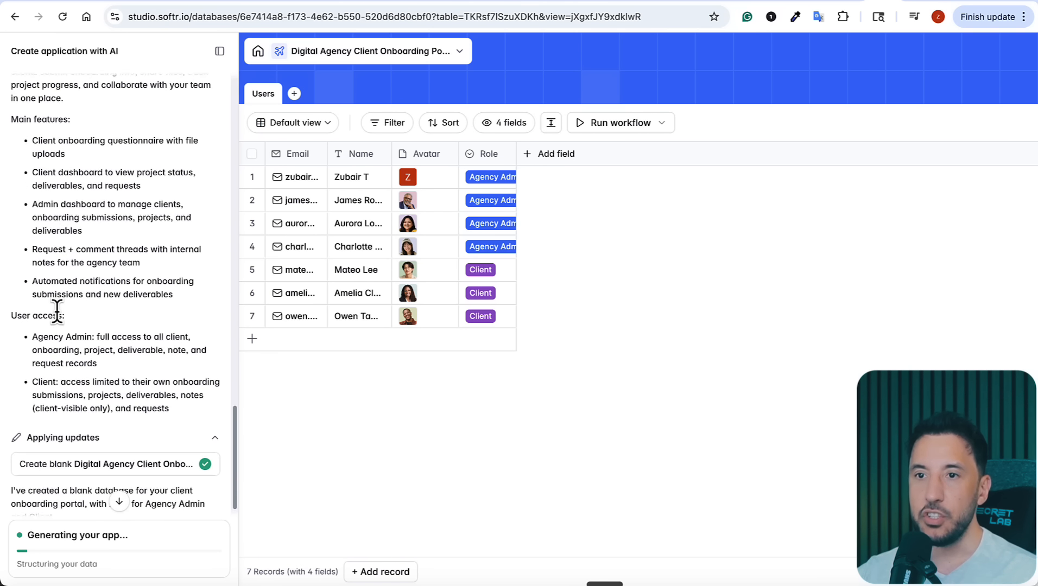
{"action": "scroll", "coordinate": [88, 359], "scroll_direction": "up", "scroll_amount": 18}
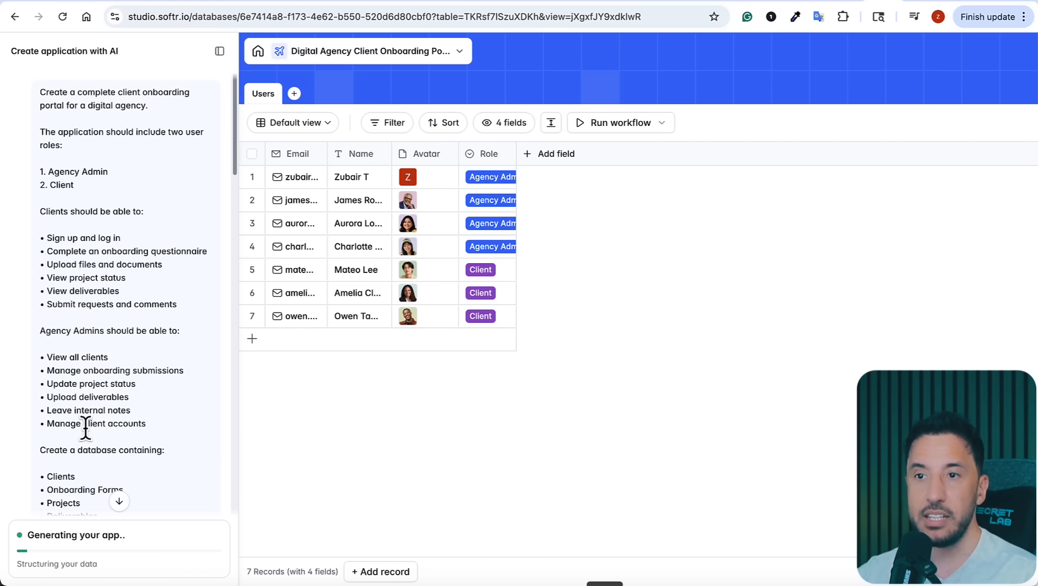
{"action": "scroll", "coordinate": [86, 427], "scroll_direction": "down", "scroll_amount": 4}
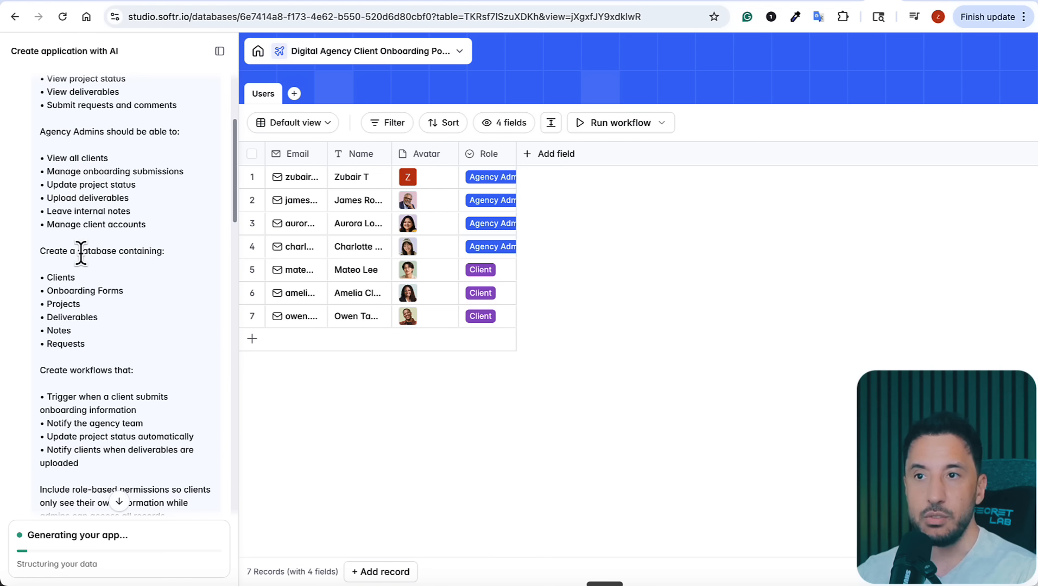
{"action": "scroll", "coordinate": [61, 301], "scroll_direction": "down", "scroll_amount": 2}
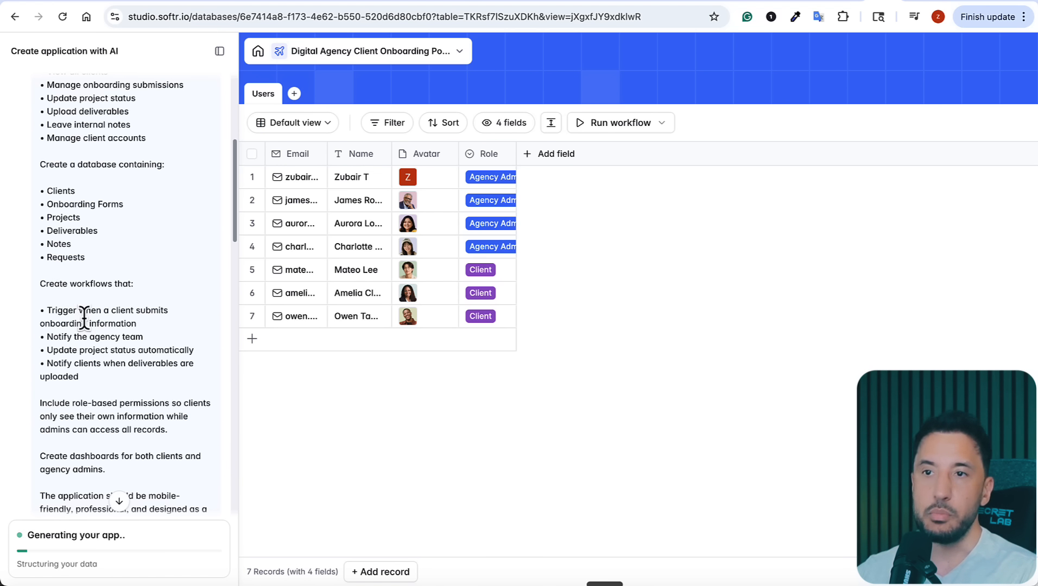
{"action": "scroll", "coordinate": [77, 301], "scroll_direction": "down", "scroll_amount": 2}
{"action": "scroll", "coordinate": [99, 309], "scroll_direction": "down", "scroll_amount": 1}
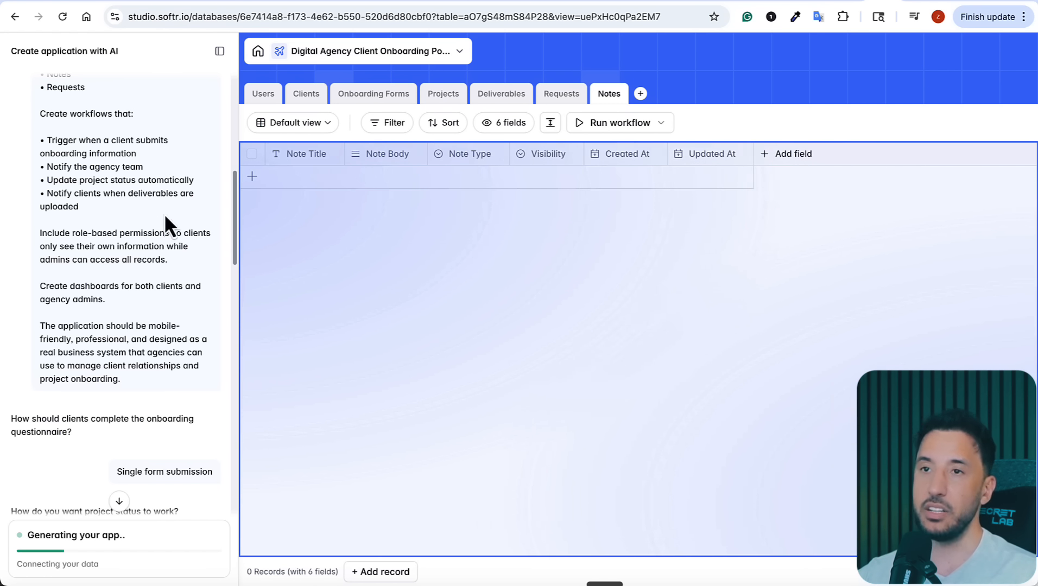
{"action": "scroll", "coordinate": [183, 254], "scroll_direction": "down", "scroll_amount": 5}
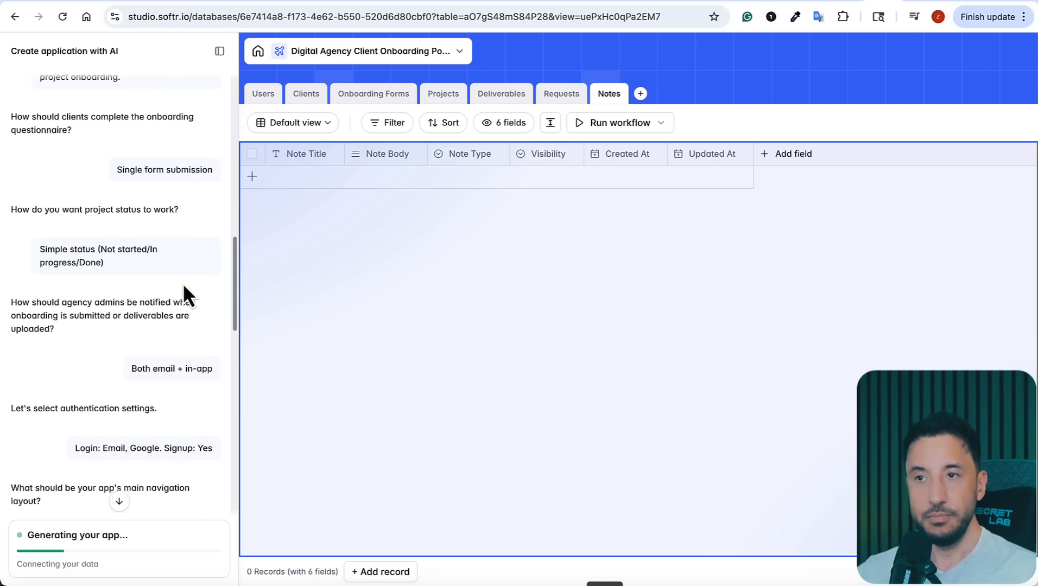
{"action": "scroll", "coordinate": [204, 267], "scroll_direction": "down", "scroll_amount": 10}
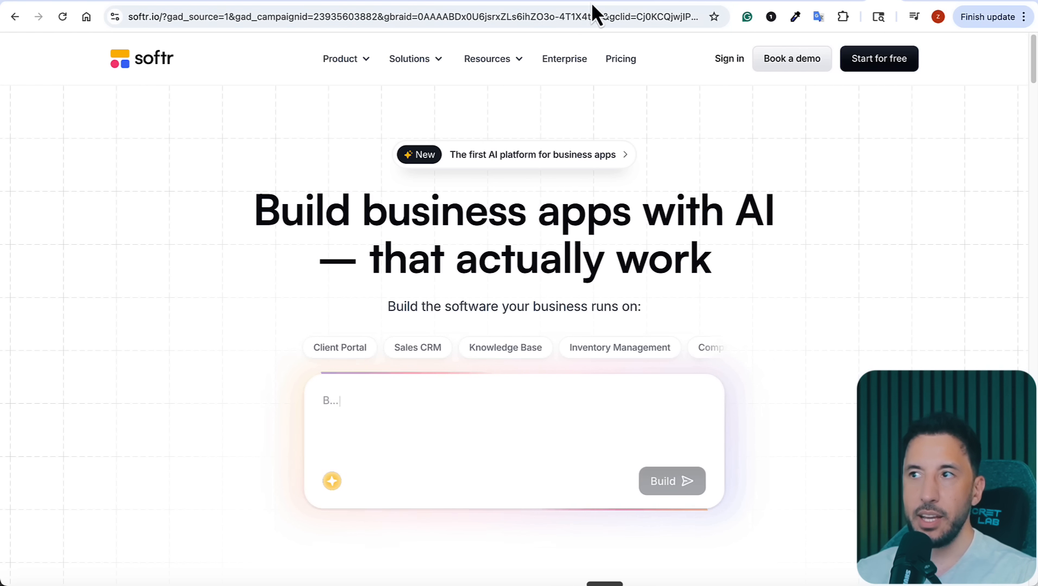
Switch to the Softr website and review its product range, the Co-build with AI section and the CRM use case.
{"action": "left_click", "coordinate": [372, 58]}
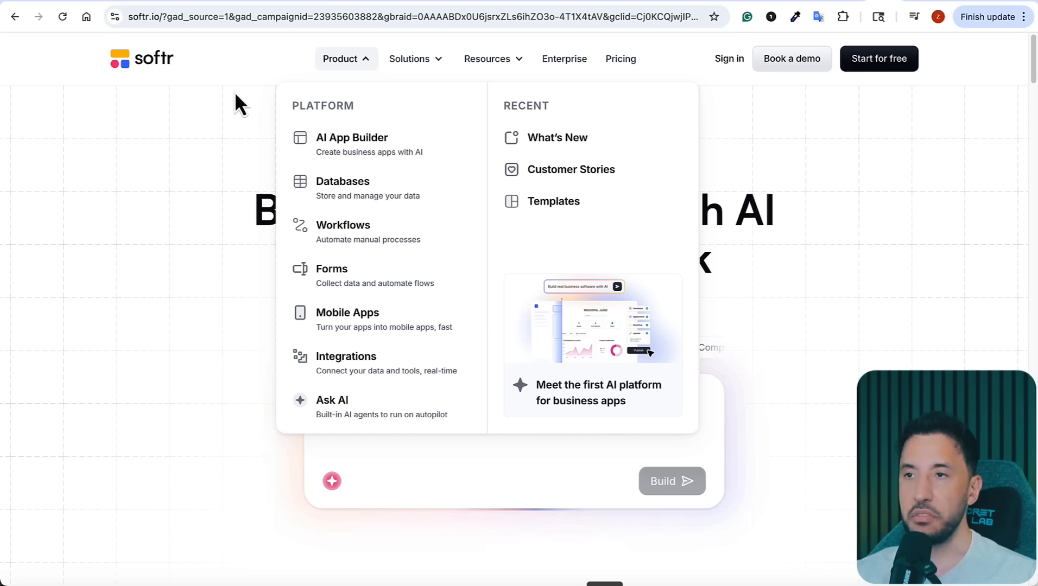
{"action": "left_click", "coordinate": [158, 204]}
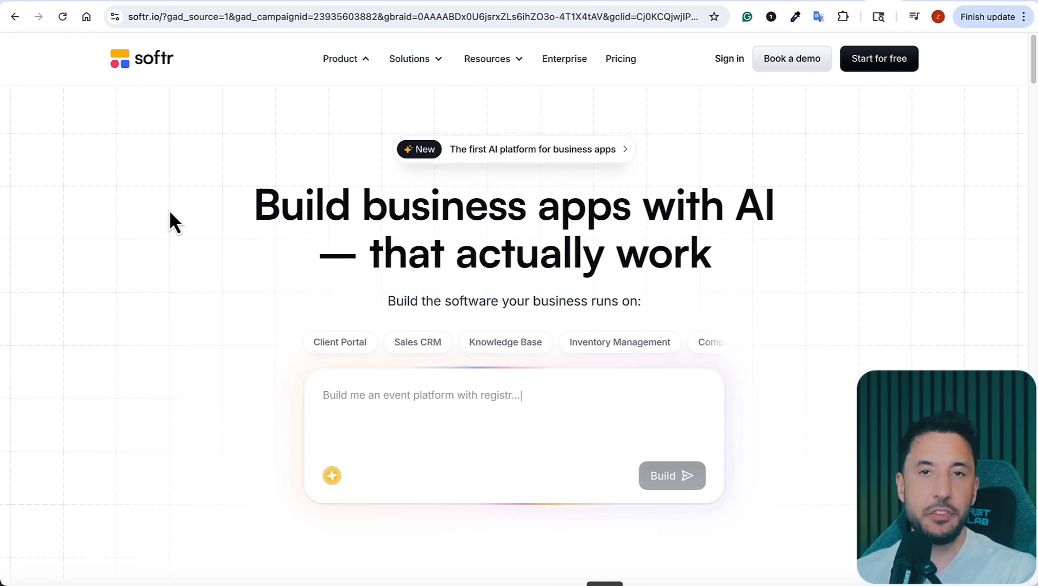
{"action": "scroll", "coordinate": [170, 212], "scroll_direction": "down", "scroll_amount": 8}
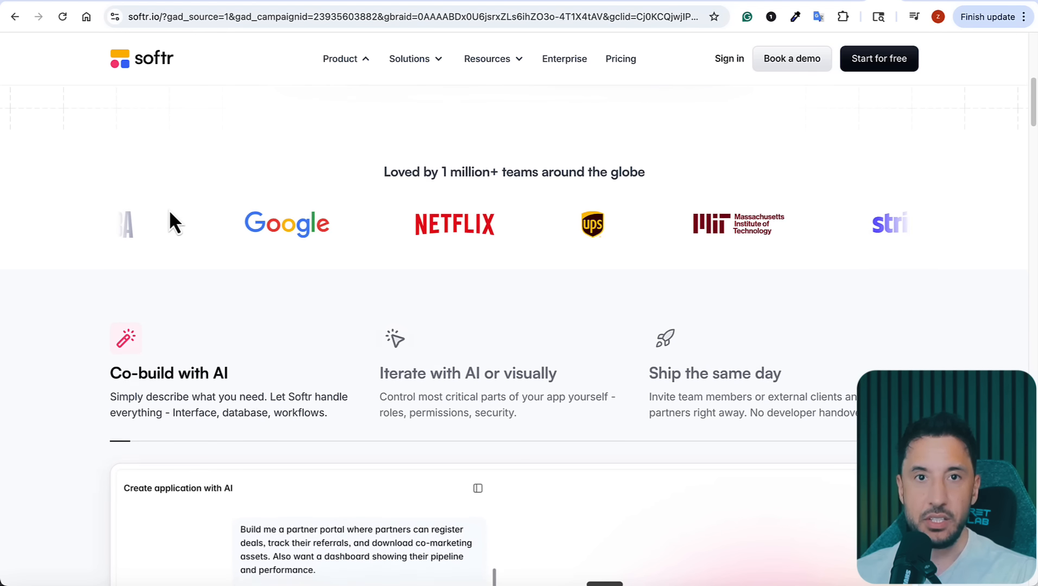
{"action": "scroll", "coordinate": [169, 209], "scroll_direction": "down", "scroll_amount": 5}
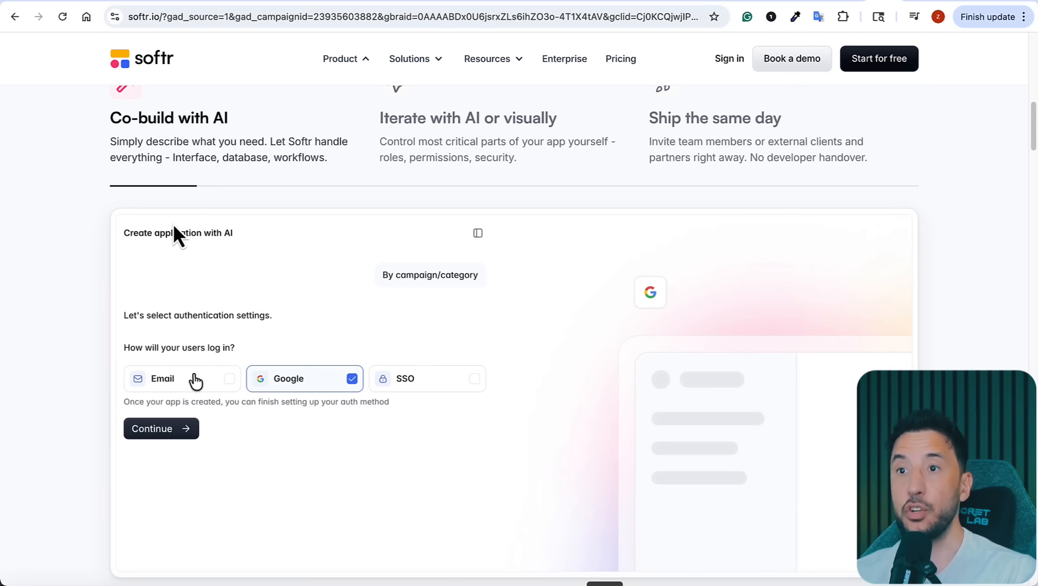
{"action": "scroll", "coordinate": [249, 304], "scroll_direction": "down", "scroll_amount": 10}
{"action": "left_click", "coordinate": [183, 299]}
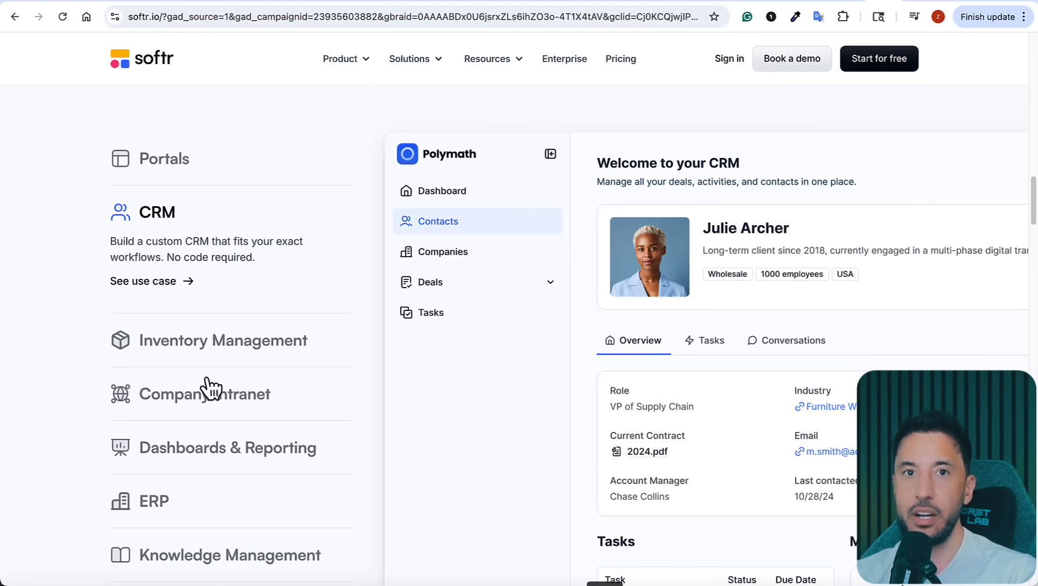
{"action": "scroll", "coordinate": [210, 388], "scroll_direction": "down", "scroll_amount": 1}
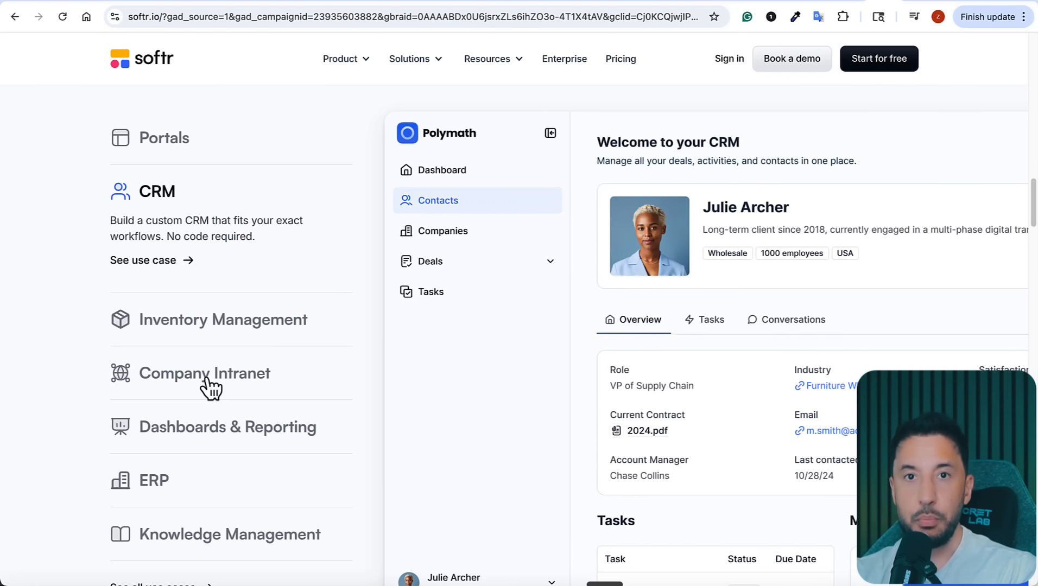
{"action": "scroll", "coordinate": [204, 274], "scroll_direction": "down", "scroll_amount": 15}
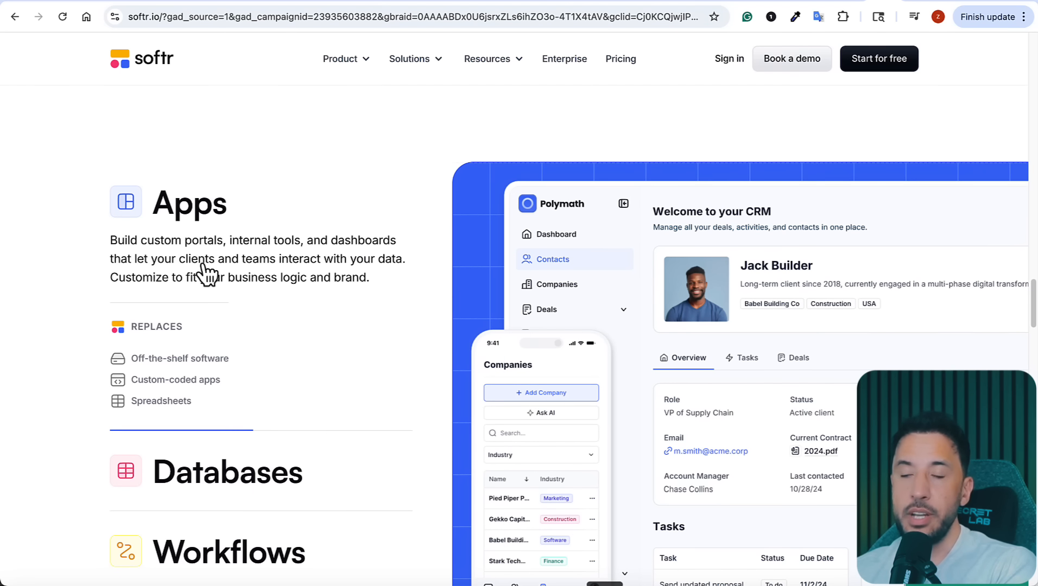
Examine the site's Apps, Databases and Workflows descriptions, the integrations and security sections, and the Solutions offering.
{"action": "left_click", "coordinate": [226, 435]}
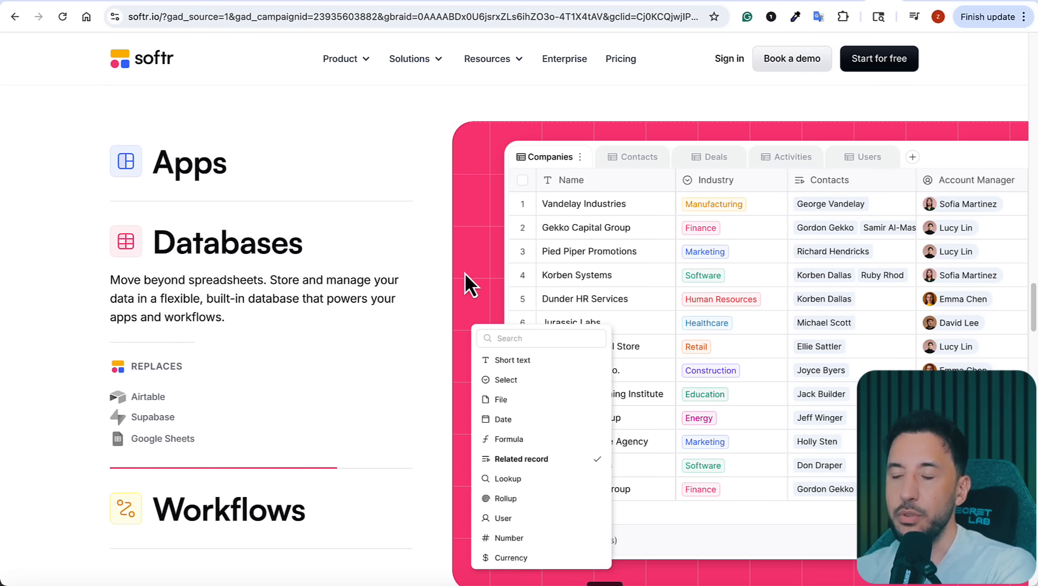
{"action": "scroll", "coordinate": [383, 331], "scroll_direction": "down", "scroll_amount": 7}
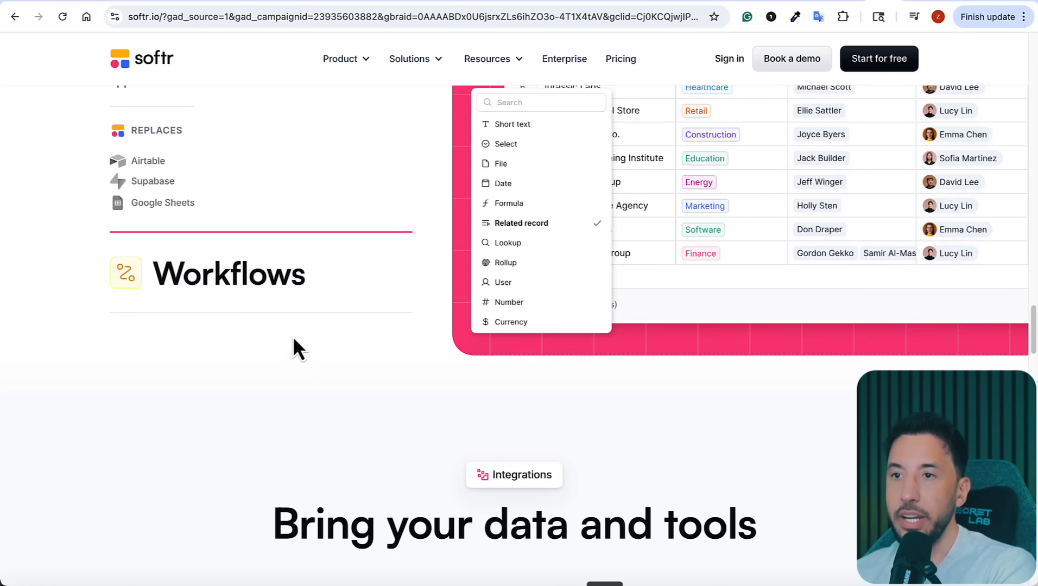
{"action": "scroll", "coordinate": [380, 331], "scroll_direction": "up", "scroll_amount": 5}
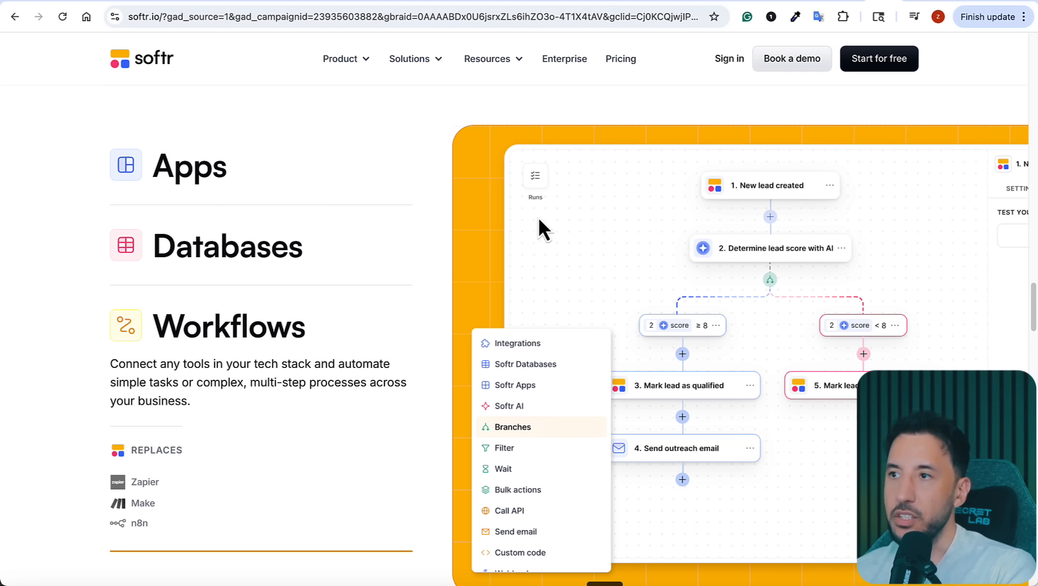
{"action": "scroll", "coordinate": [233, 433], "scroll_direction": "down", "scroll_amount": 2}
{"action": "left_click", "coordinate": [234, 429]}
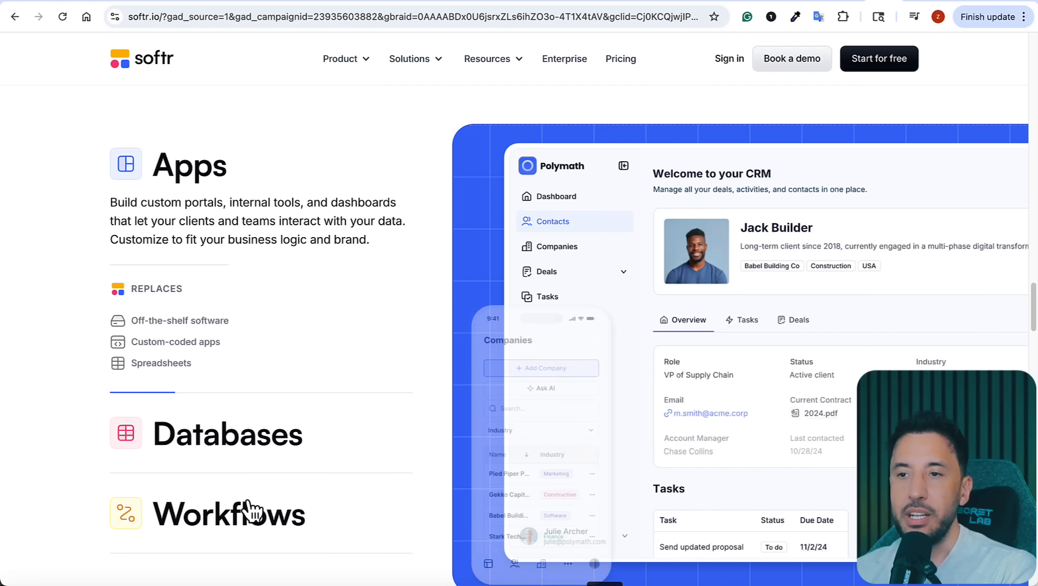
{"action": "left_click", "coordinate": [251, 513]}
{"action": "scroll", "coordinate": [422, 402], "scroll_direction": "down", "scroll_amount": 10}
{"action": "scroll", "coordinate": [422, 394], "scroll_direction": "down", "scroll_amount": 5}
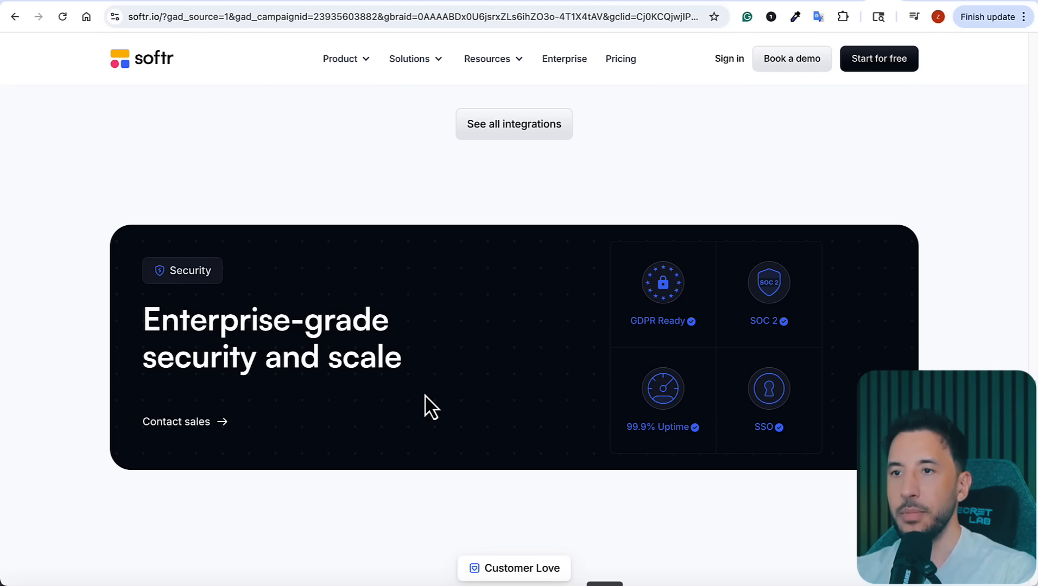
{"action": "scroll", "coordinate": [417, 380], "scroll_direction": "up", "scroll_amount": 10}
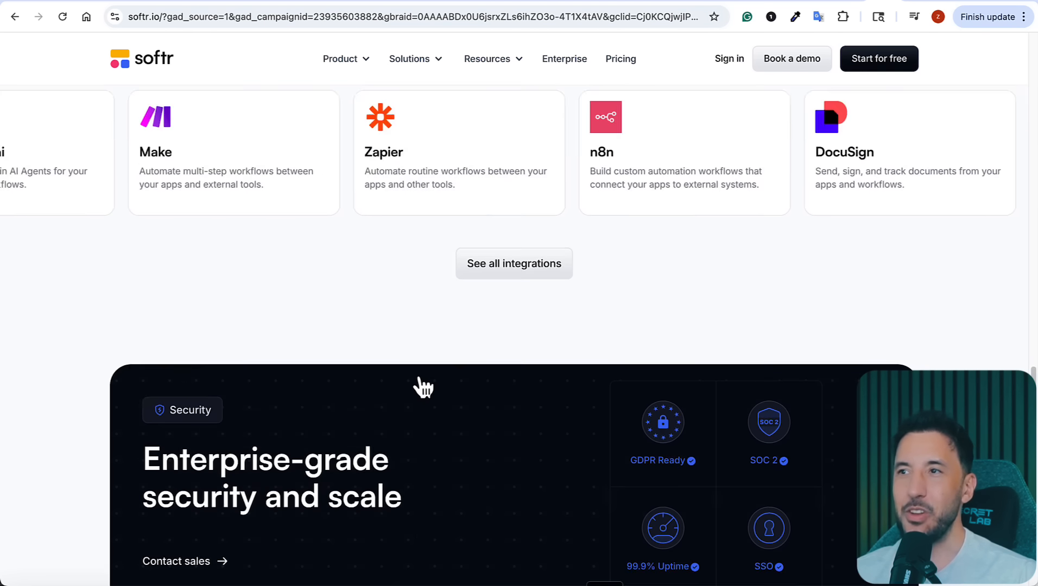
{"action": "scroll", "coordinate": [287, 273], "scroll_direction": "up", "scroll_amount": 8}
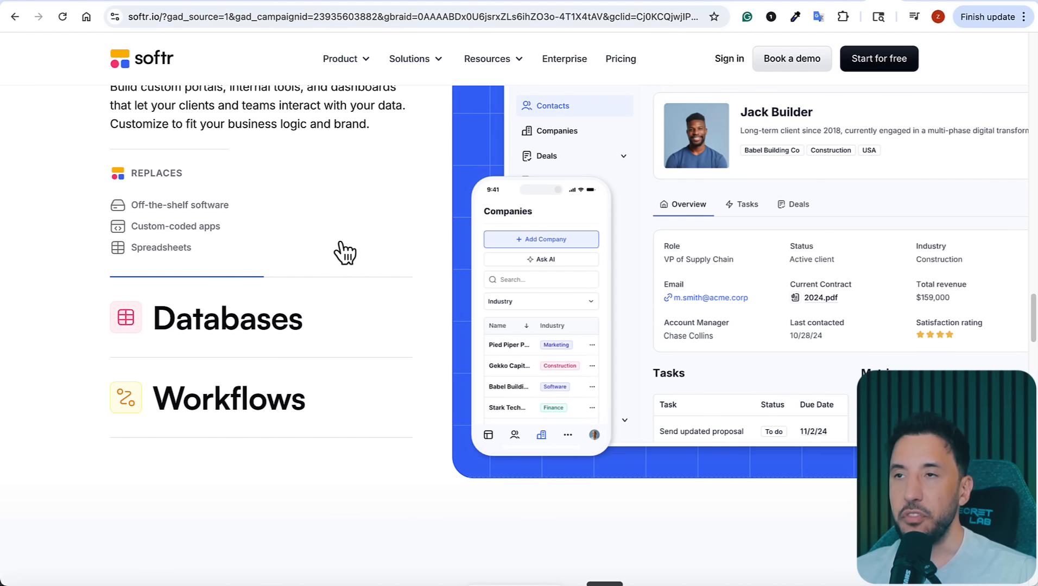
{"action": "scroll", "coordinate": [338, 244], "scroll_direction": "down", "scroll_amount": 10}
{"action": "scroll", "coordinate": [391, 173], "scroll_direction": "up", "scroll_amount": 2}
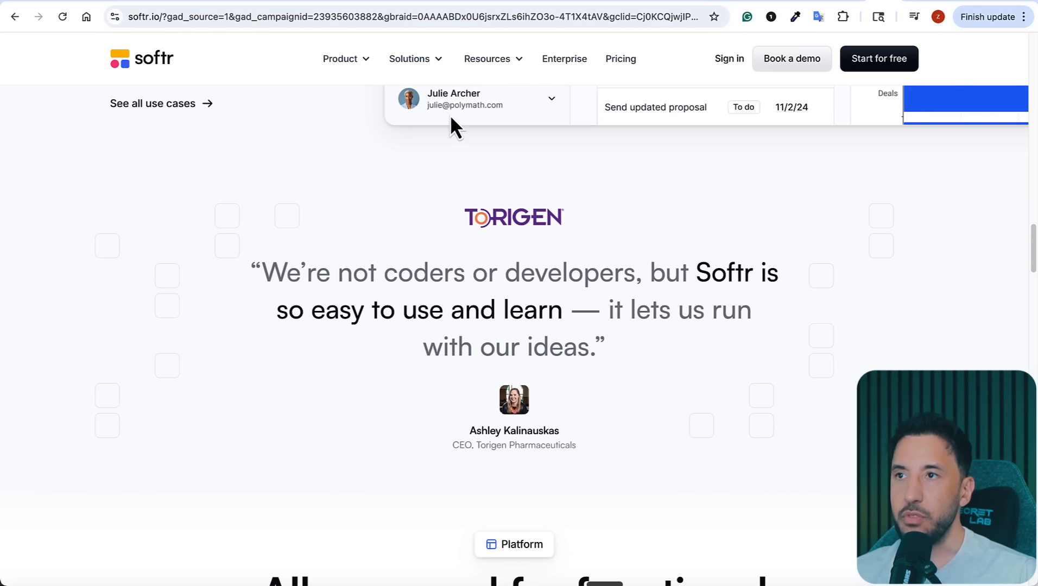
{"action": "left_click", "coordinate": [422, 60]}
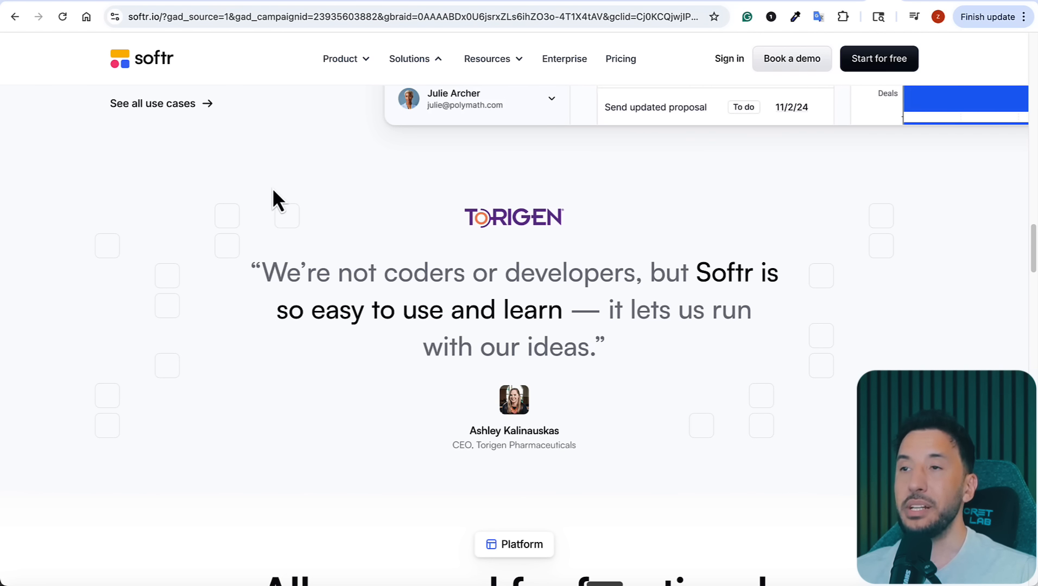
{"action": "scroll", "coordinate": [272, 187], "scroll_direction": "up", "scroll_amount": 15}
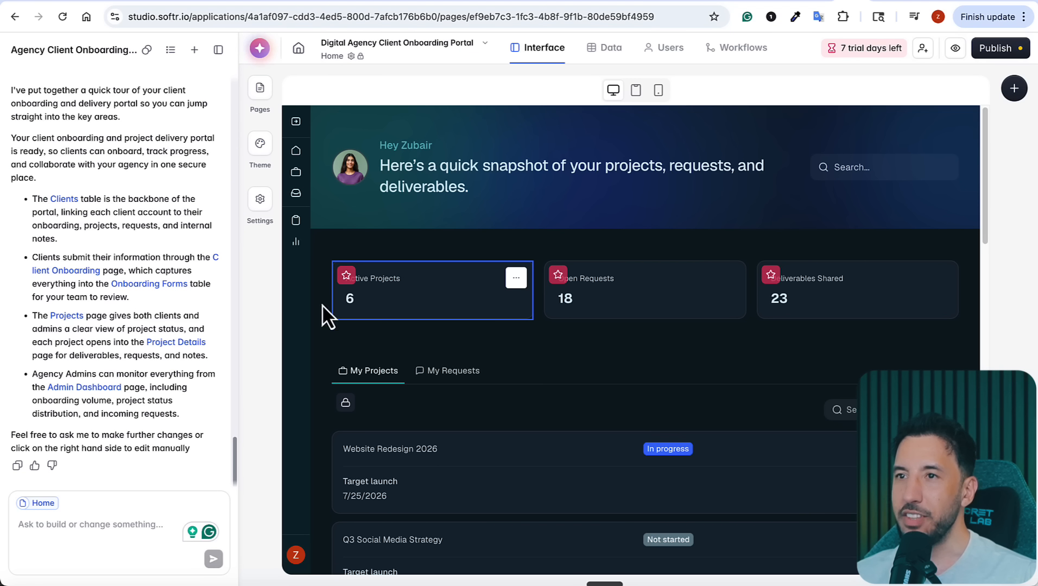
Return to the generated portal in Softr Studio and review the AI's build log, from setup choices and tables to the closing page tour.
{"action": "scroll", "coordinate": [140, 389], "scroll_direction": "up", "scroll_amount": 15}
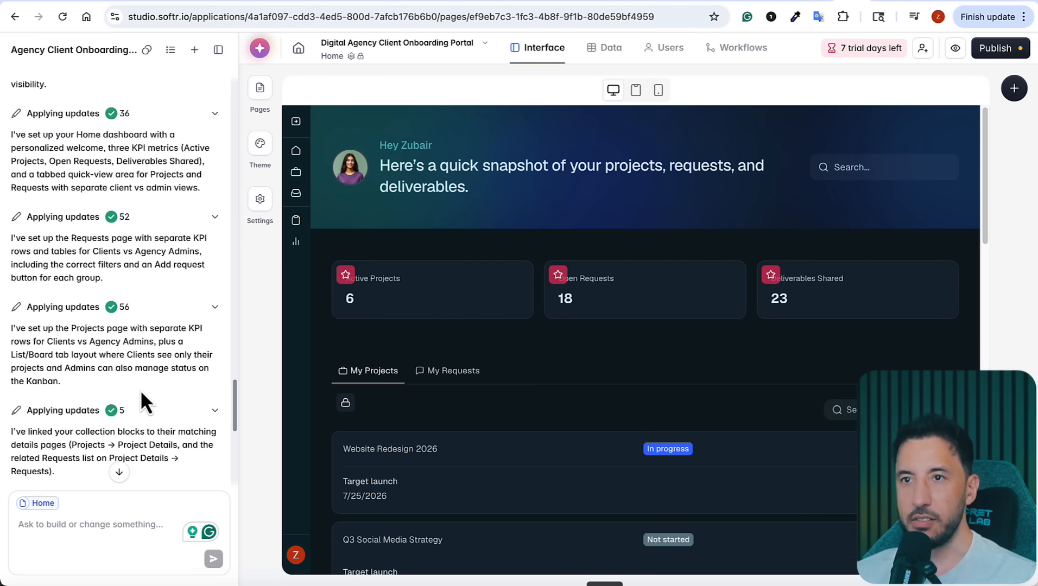
{"action": "scroll", "coordinate": [89, 270], "scroll_direction": "up", "scroll_amount": 10}
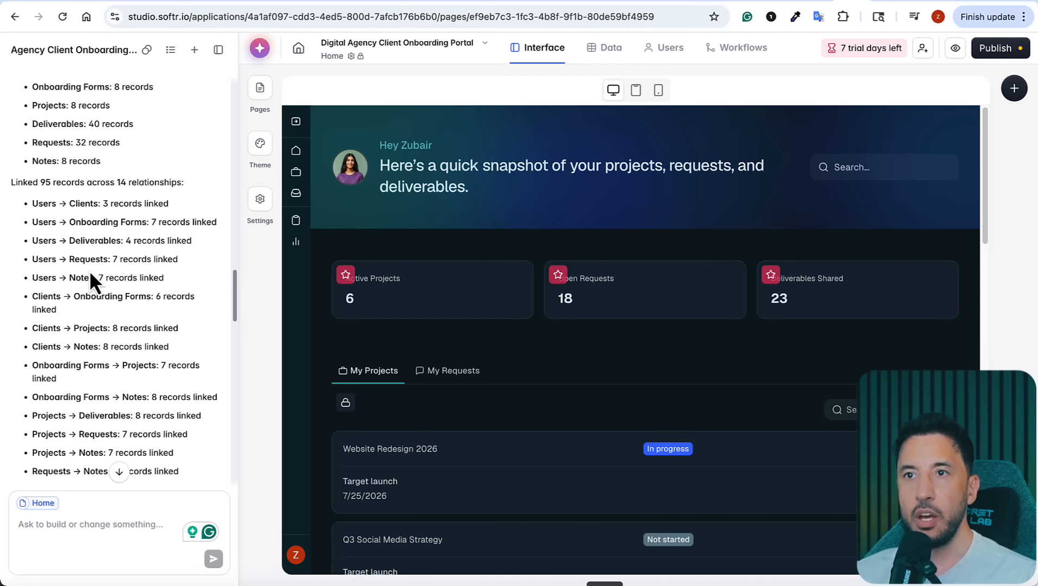
{"action": "scroll", "coordinate": [90, 273], "scroll_direction": "up", "scroll_amount": 15}
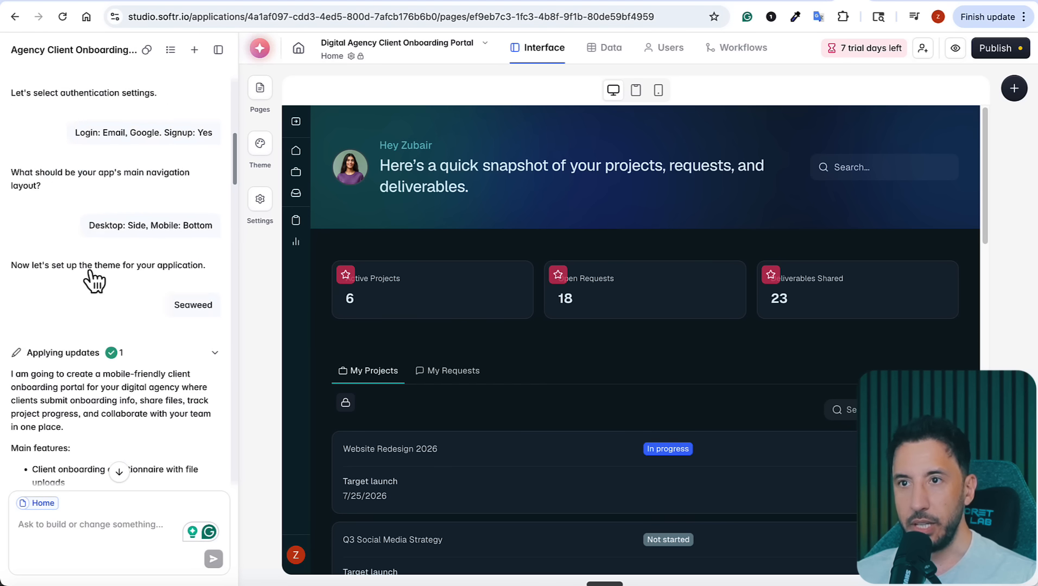
{"action": "scroll", "coordinate": [90, 273], "scroll_direction": "down", "scroll_amount": 8}
{"action": "scroll", "coordinate": [90, 273], "scroll_direction": "down", "scroll_amount": 6}
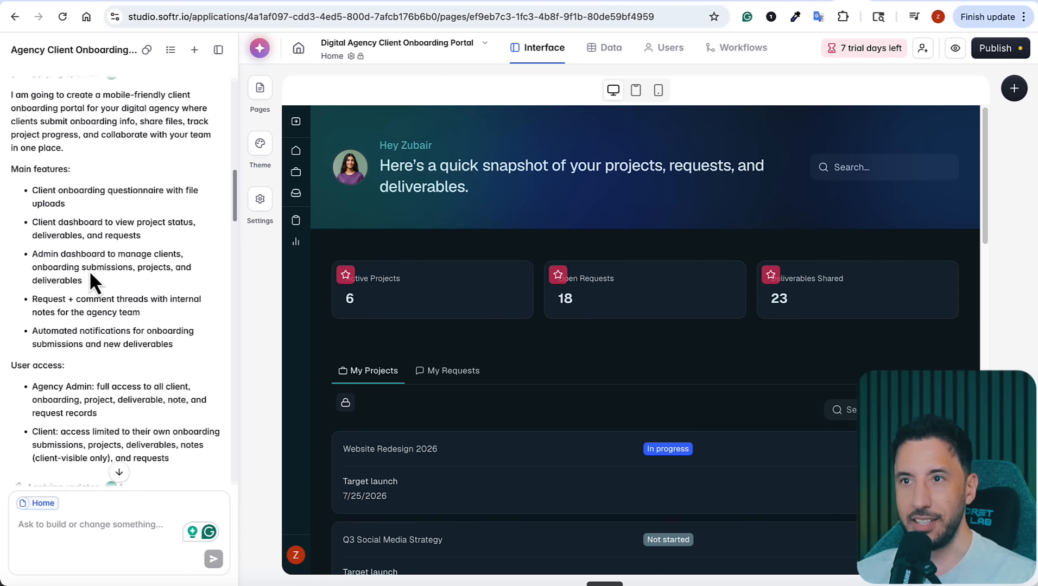
{"action": "scroll", "coordinate": [90, 273], "scroll_direction": "up", "scroll_amount": 5}
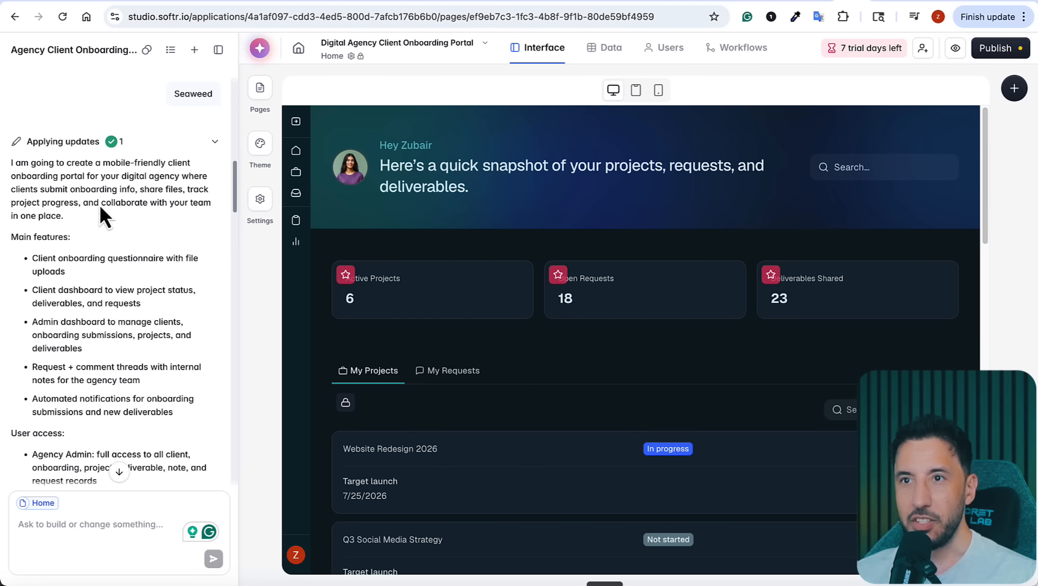
{"action": "scroll", "coordinate": [81, 265], "scroll_direction": "down", "scroll_amount": 5}
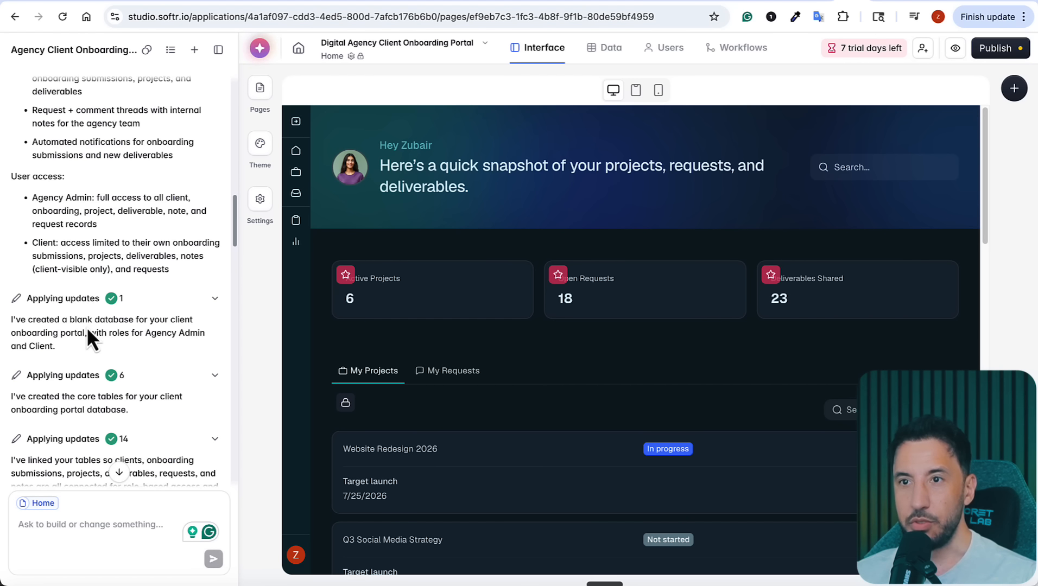
{"action": "scroll", "coordinate": [86, 327], "scroll_direction": "down", "scroll_amount": 2}
{"action": "scroll", "coordinate": [85, 327], "scroll_direction": "down", "scroll_amount": 15}
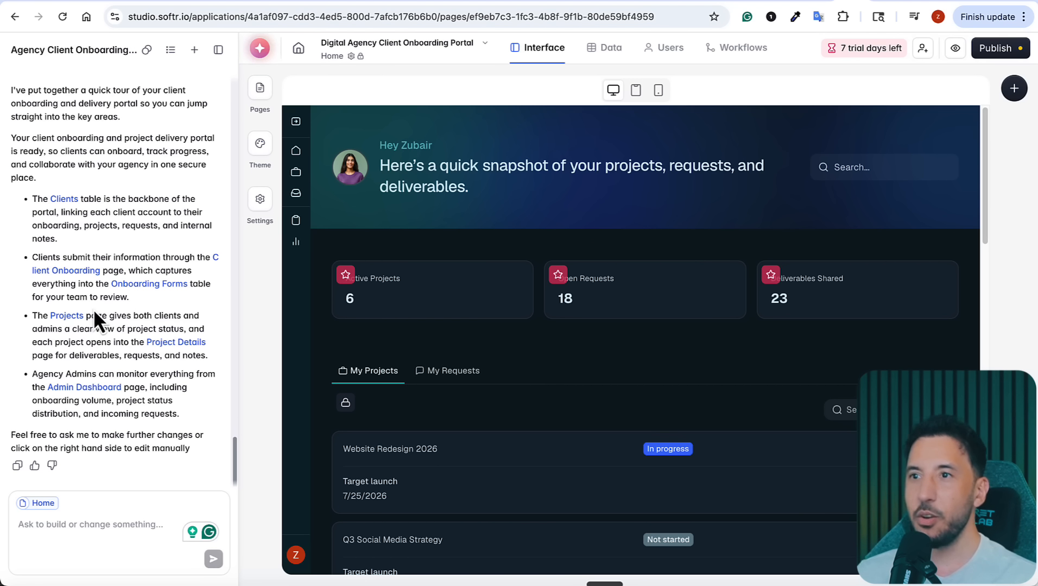
{"action": "scroll", "coordinate": [60, 206], "scroll_direction": "up", "scroll_amount": 3}
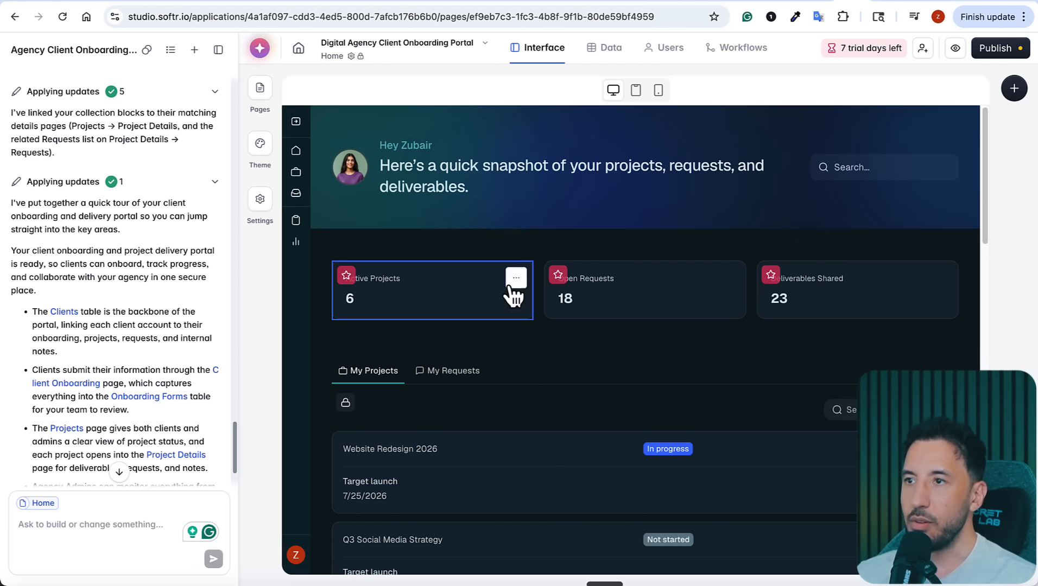
Look over the Home page's project list in the editor, open the app preview and inspect the project list there.
{"action": "scroll", "coordinate": [510, 288], "scroll_direction": "down", "scroll_amount": 10}
{"action": "scroll", "coordinate": [509, 285], "scroll_direction": "up", "scroll_amount": 6}
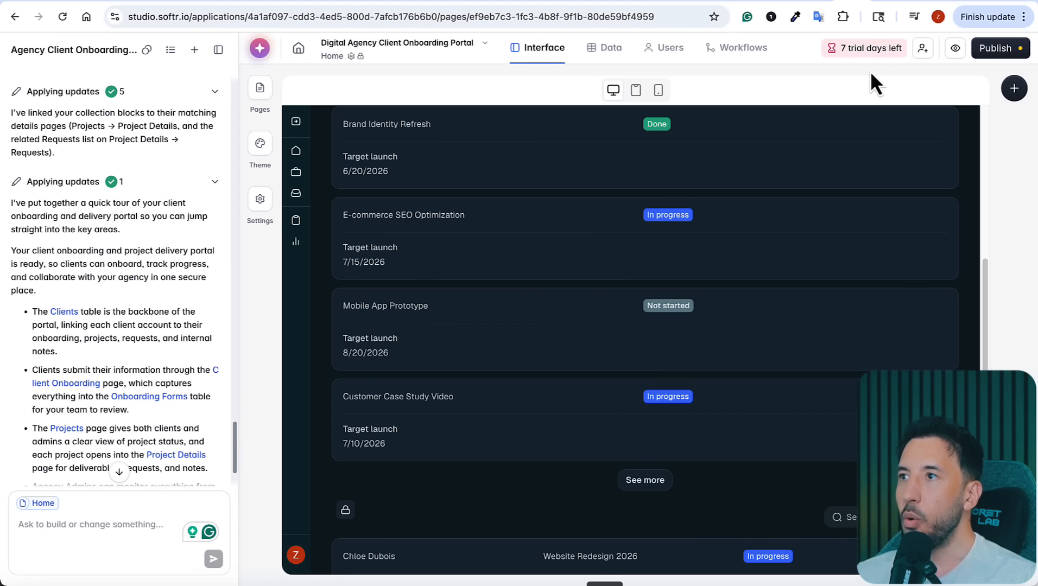
{"action": "left_click", "coordinate": [956, 50]}
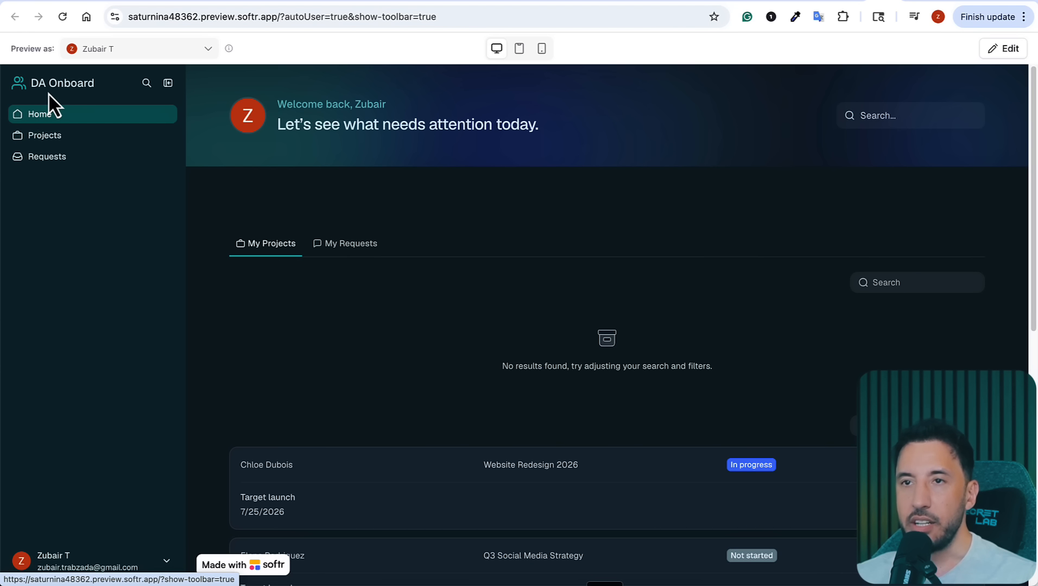
{"action": "scroll", "coordinate": [324, 294], "scroll_direction": "down", "scroll_amount": 9}
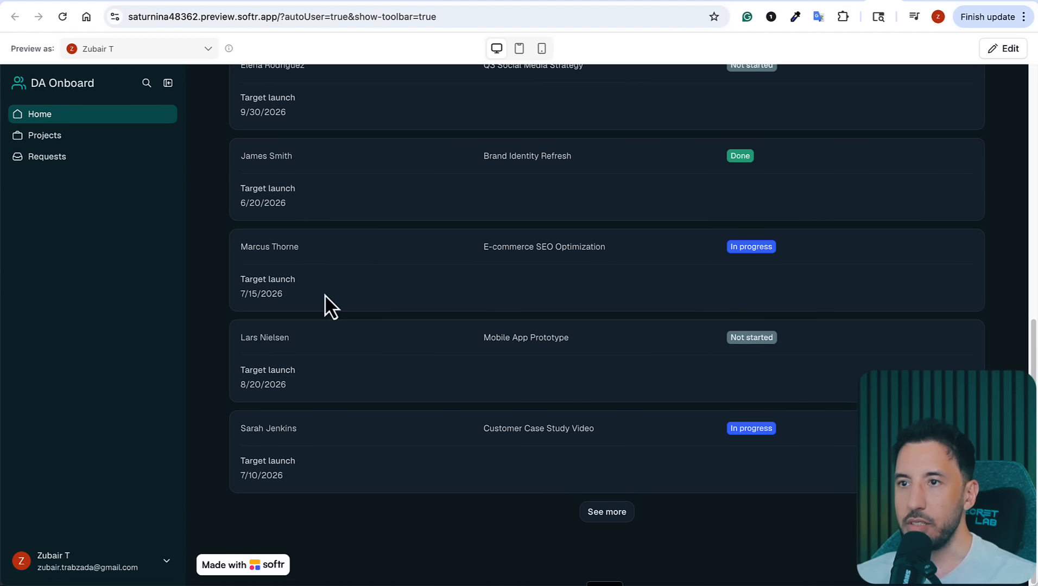
Examine the previewed Home page from its welcome header through the My Projects cards, including their status labels and target launch dates.
{"action": "scroll", "coordinate": [325, 295], "scroll_direction": "up", "scroll_amount": 9}
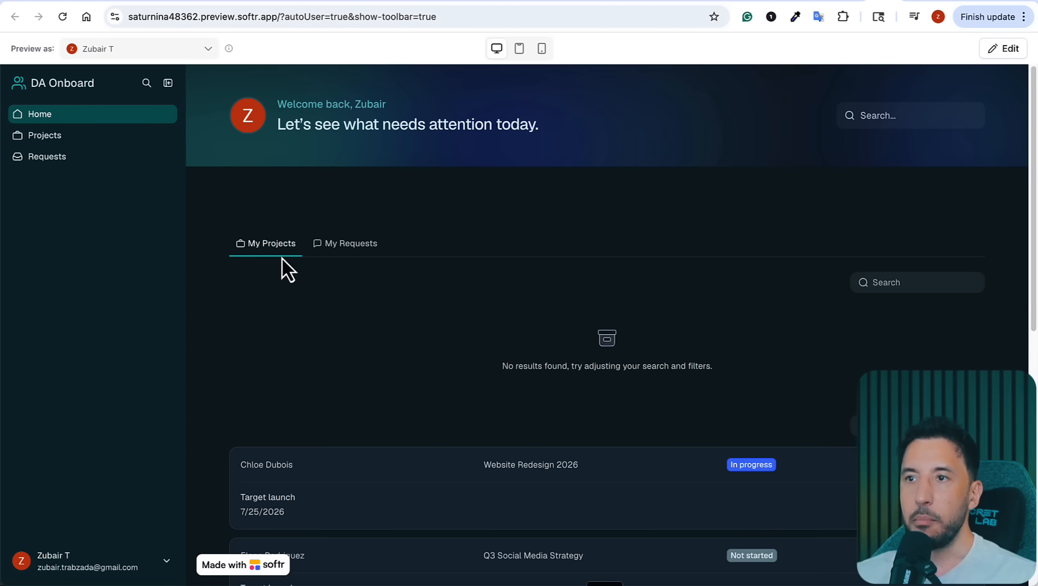
{"action": "scroll", "coordinate": [401, 376], "scroll_direction": "down", "scroll_amount": 3}
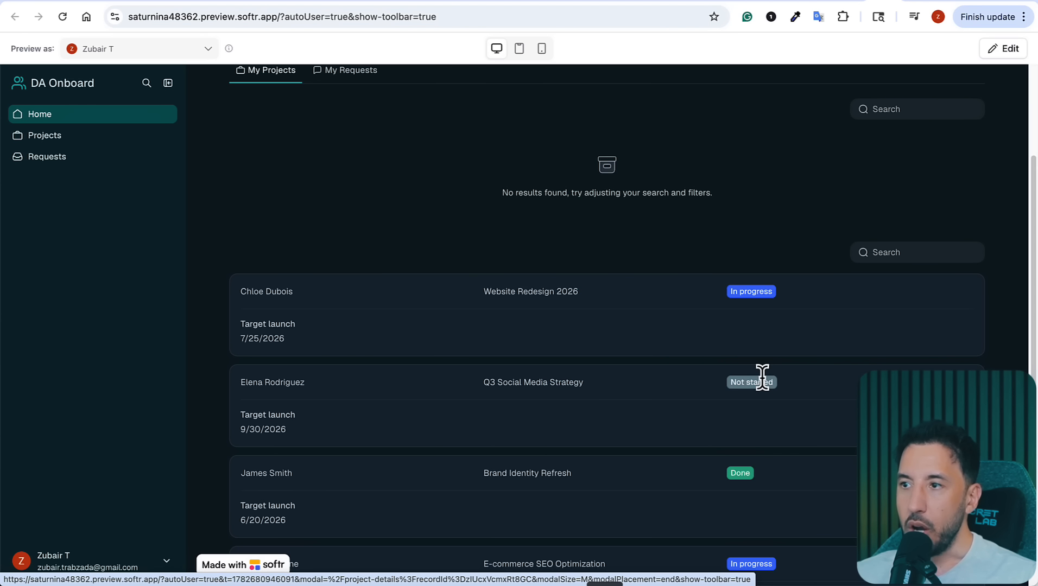
{"action": "scroll", "coordinate": [762, 380], "scroll_direction": "down", "scroll_amount": 2}
{"action": "scroll", "coordinate": [745, 395], "scroll_direction": "down", "scroll_amount": 4}
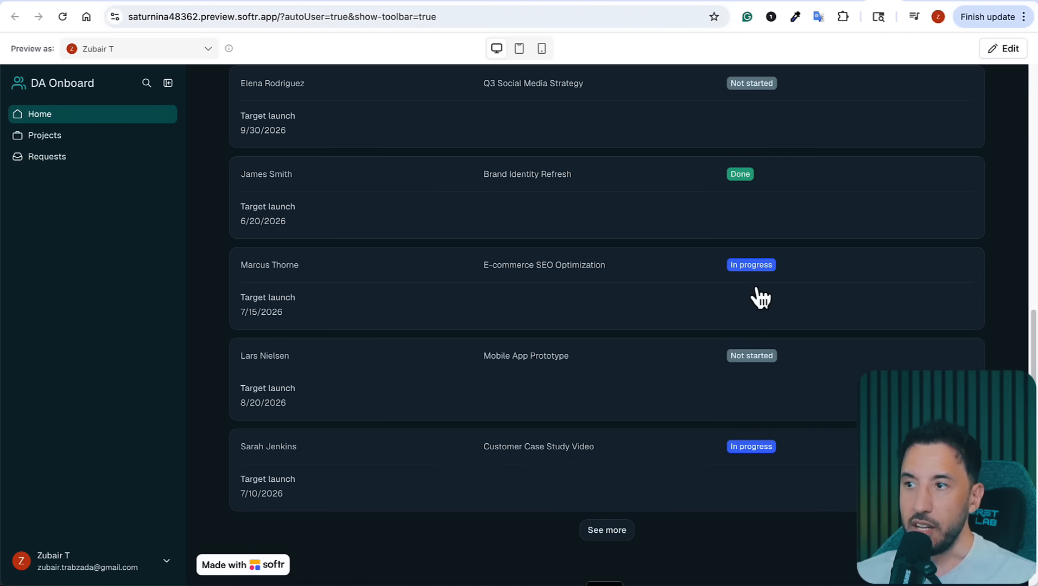
{"action": "scroll", "coordinate": [667, 277], "scroll_direction": "up", "scroll_amount": 2}
{"action": "scroll", "coordinate": [667, 277], "scroll_direction": "up", "scroll_amount": 7}
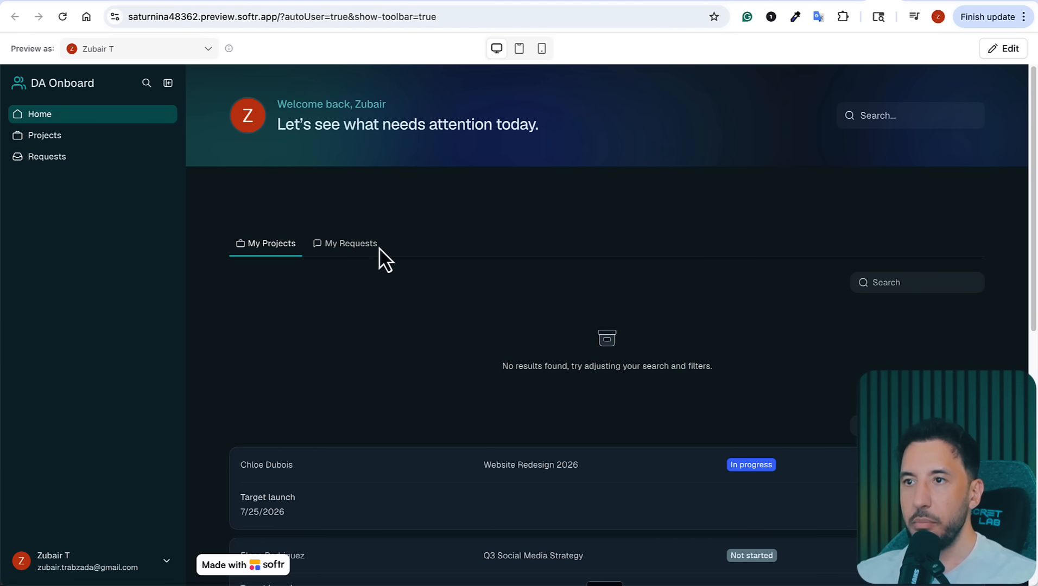
Show My Requests on the Home page and review the request cards with their statuses, priorities and related projects.
{"action": "left_click", "coordinate": [348, 244]}
{"action": "scroll", "coordinate": [337, 262], "scroll_direction": "down", "scroll_amount": 1}
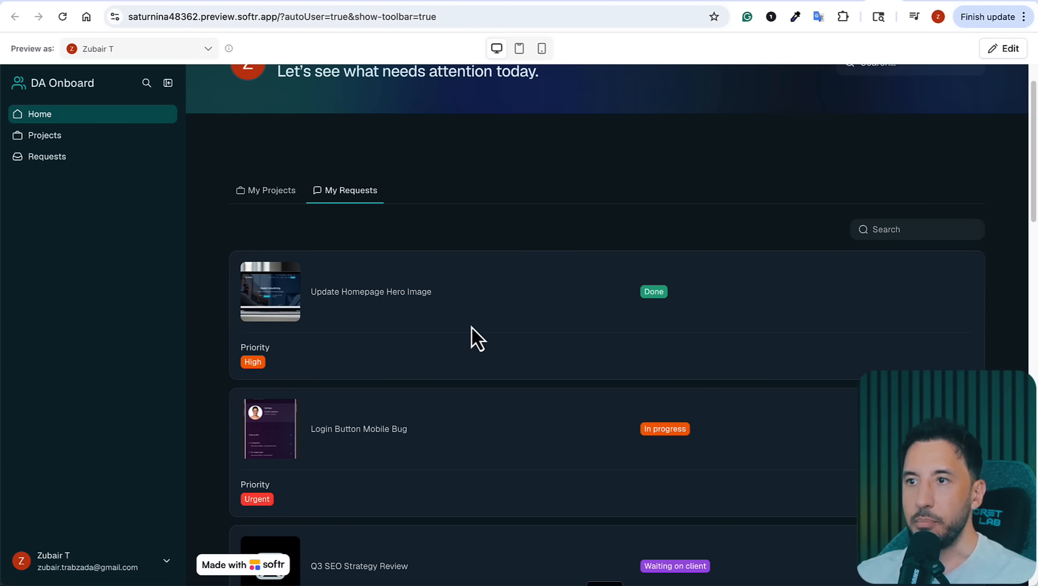
{"action": "scroll", "coordinate": [450, 332], "scroll_direction": "down", "scroll_amount": 2}
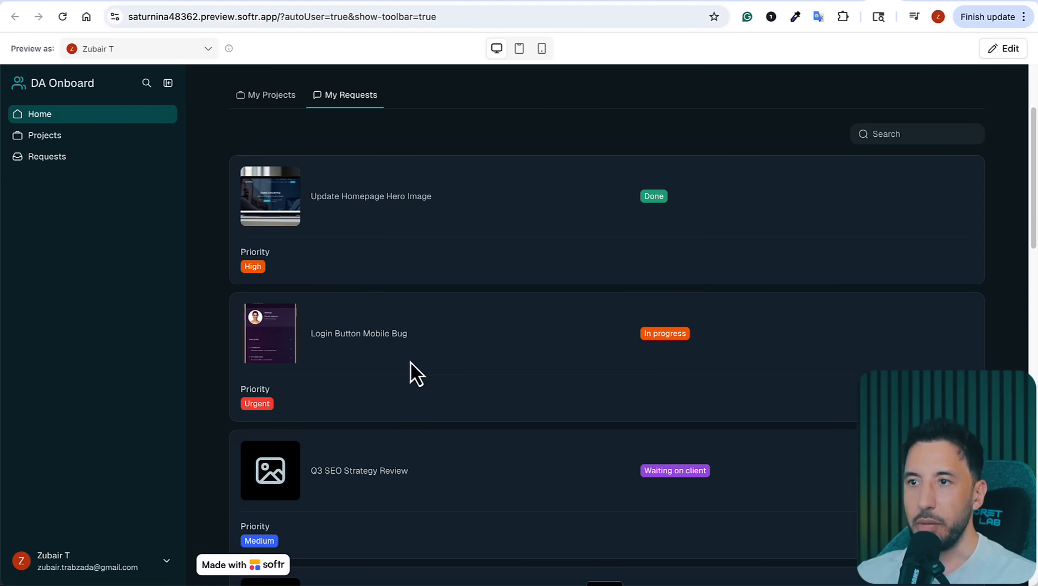
{"action": "scroll", "coordinate": [409, 361], "scroll_direction": "down", "scroll_amount": 3}
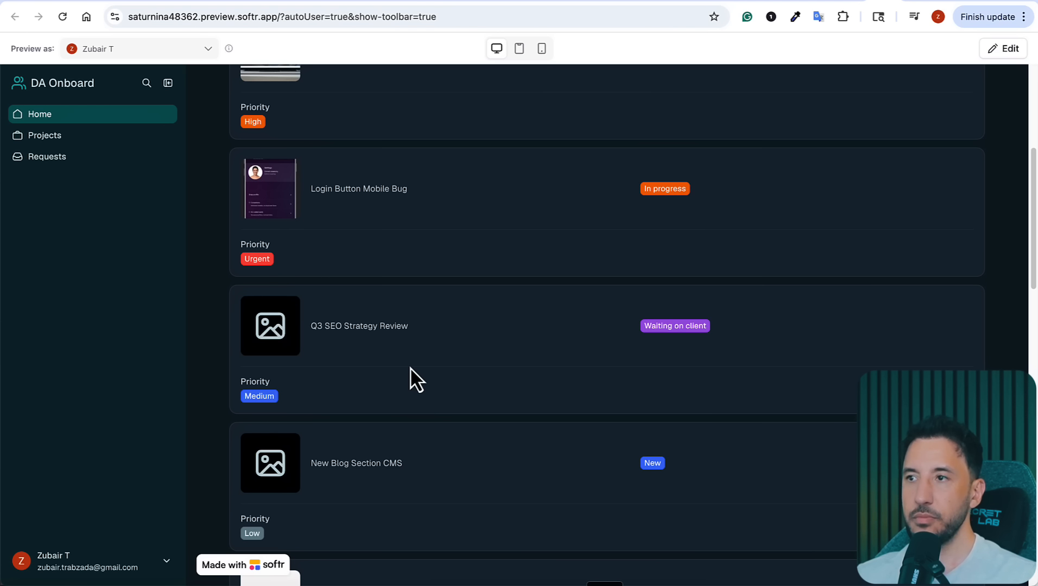
{"action": "scroll", "coordinate": [653, 179], "scroll_direction": "up", "scroll_amount": 6}
{"action": "scroll", "coordinate": [688, 307], "scroll_direction": "down", "scroll_amount": 11}
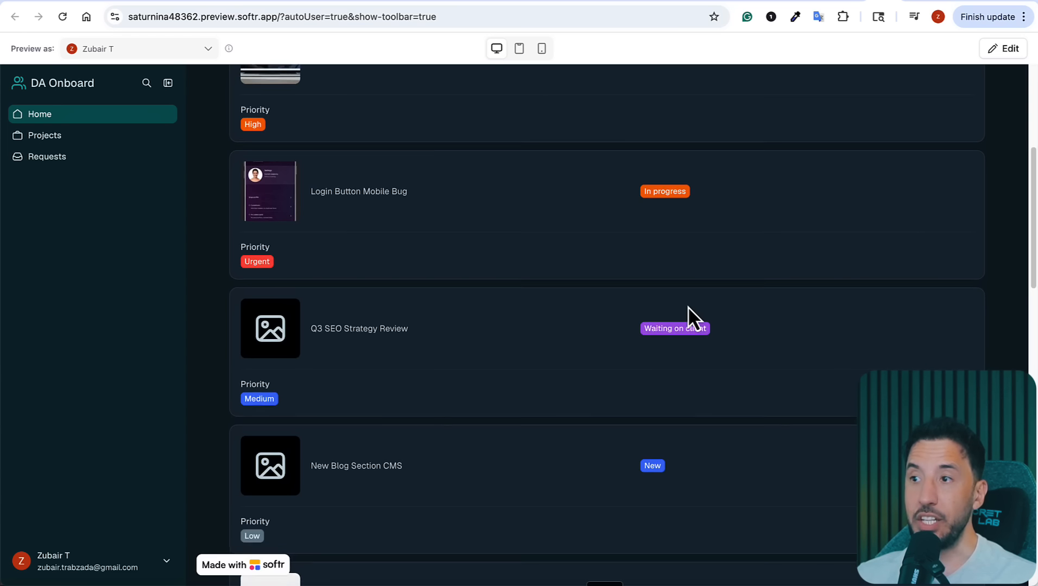
{"action": "scroll", "coordinate": [641, 289], "scroll_direction": "down", "scroll_amount": 8}
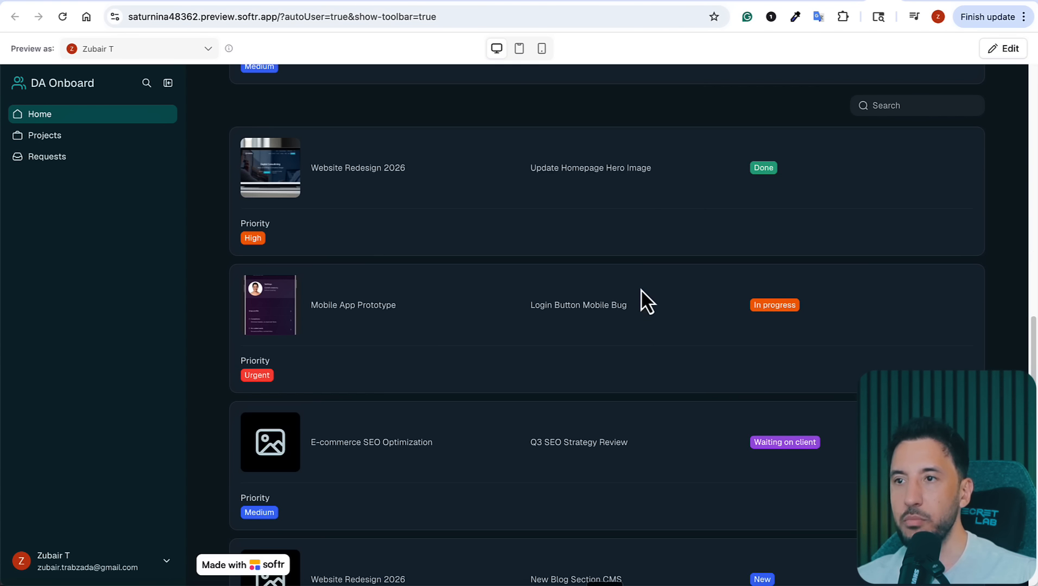
{"action": "scroll", "coordinate": [622, 288], "scroll_direction": "down", "scroll_amount": 6}
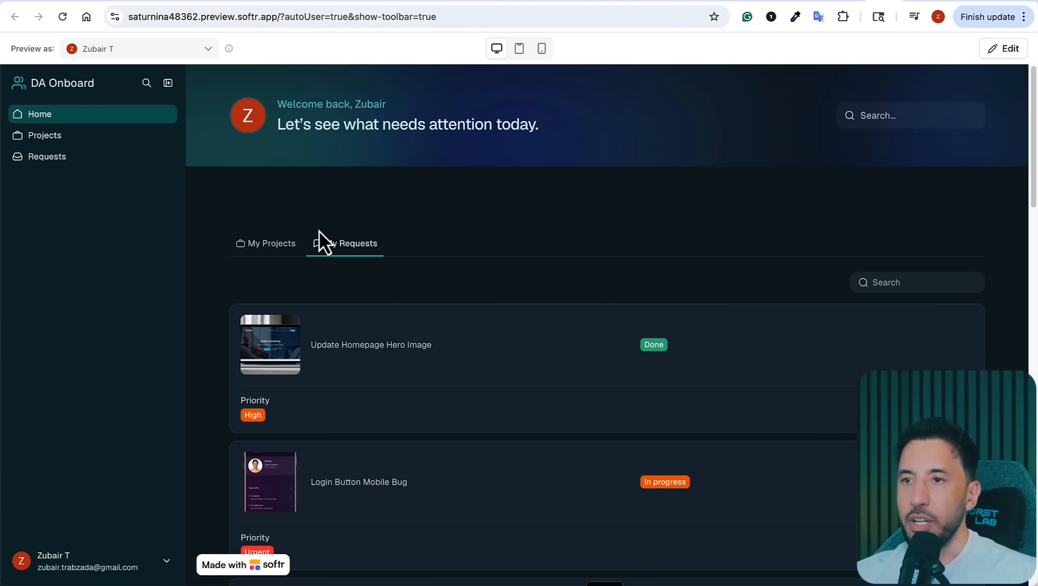
Open the Website Redesign 2026 project from My Projects, review its details, deliverables, requests, notes and onboarding forms, and close it.
{"action": "left_click", "coordinate": [275, 243]}
{"action": "scroll", "coordinate": [355, 342], "scroll_direction": "down", "scroll_amount": 2}
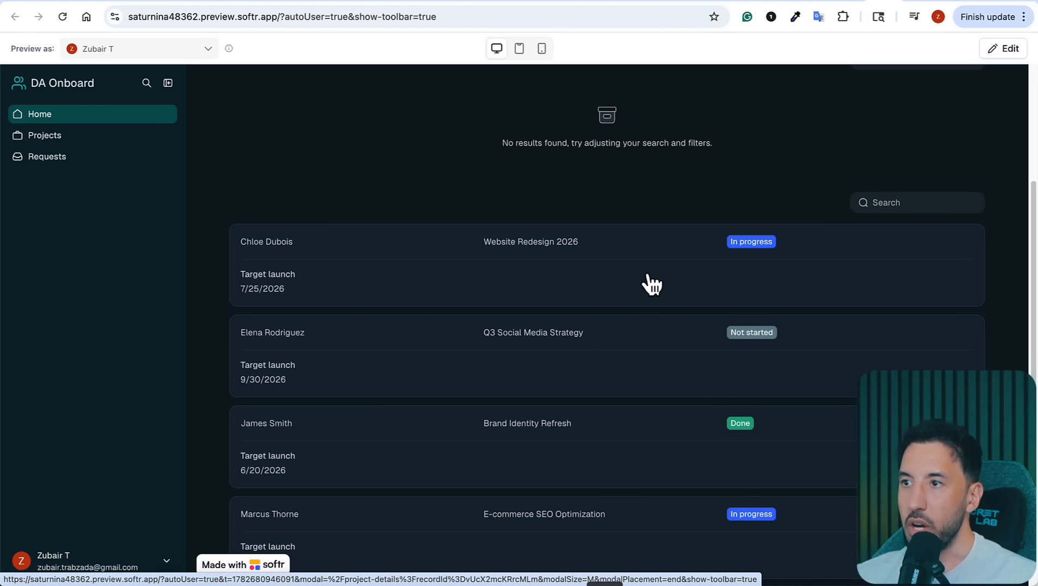
{"action": "left_click", "coordinate": [625, 274]}
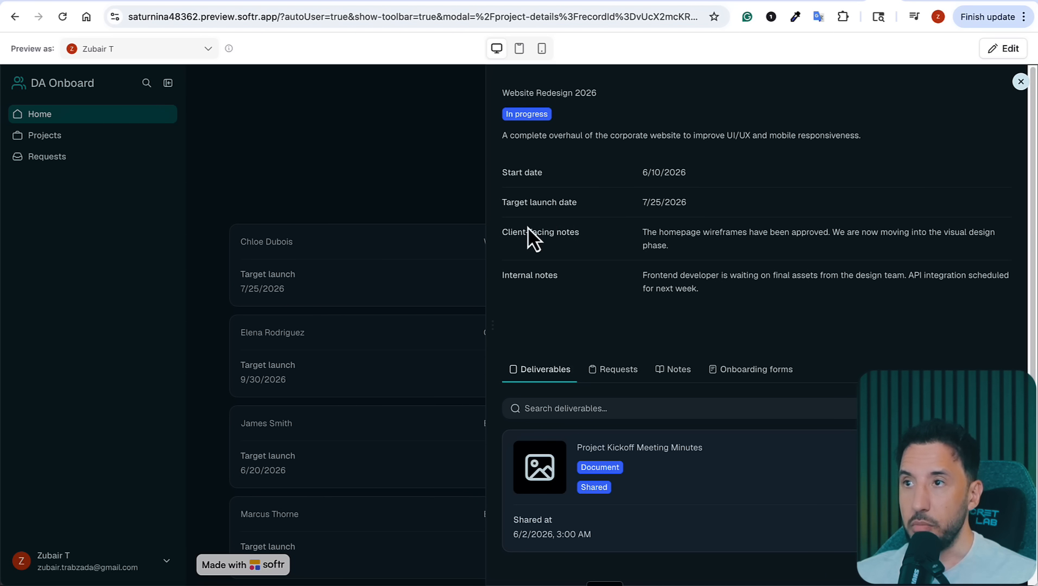
{"action": "scroll", "coordinate": [557, 111], "scroll_direction": "down", "scroll_amount": 1}
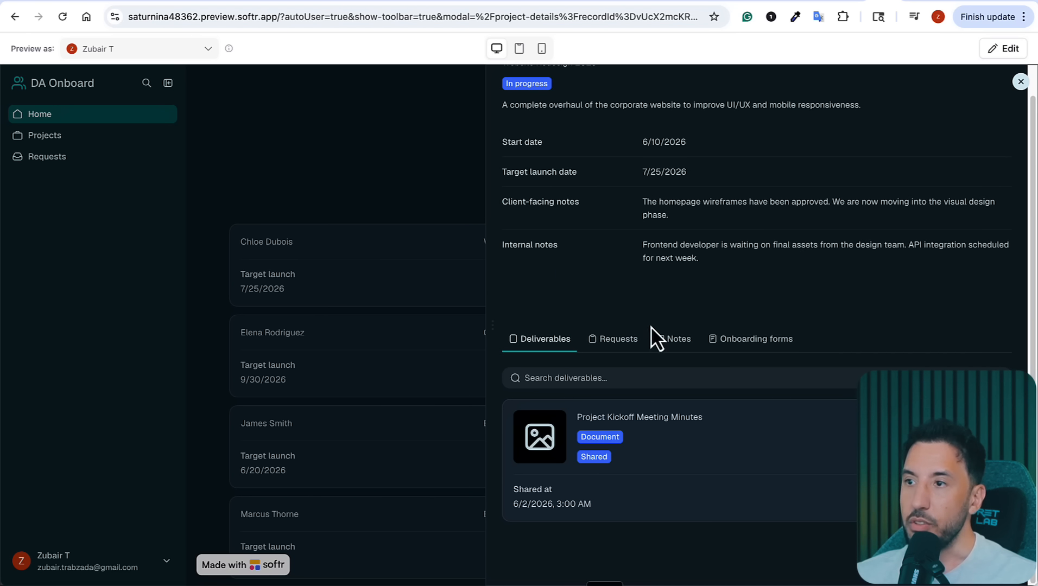
{"action": "left_click", "coordinate": [625, 352]}
{"action": "left_click", "coordinate": [684, 347]}
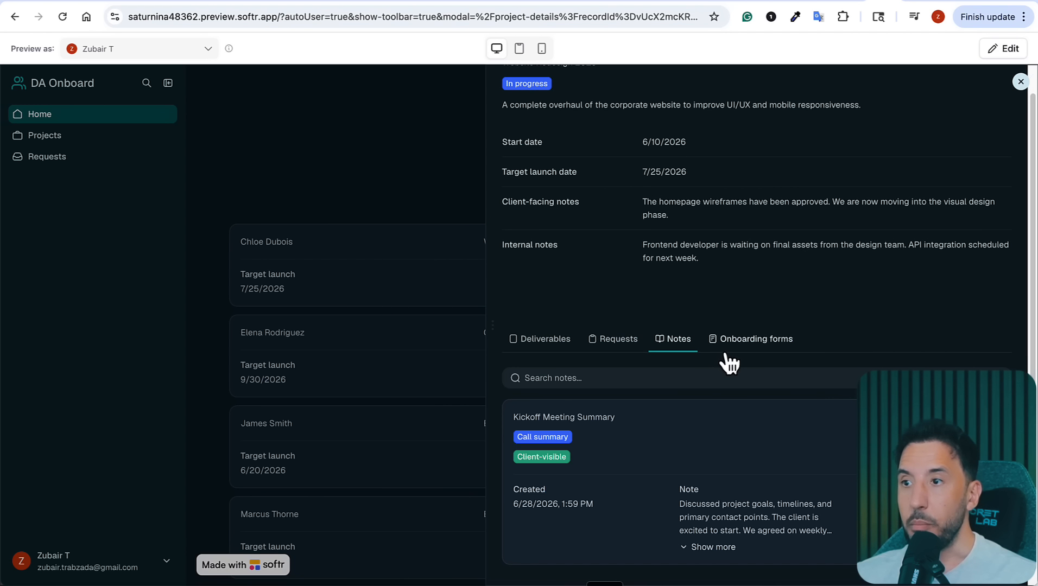
{"action": "scroll", "coordinate": [703, 369], "scroll_direction": "down", "scroll_amount": 1}
{"action": "left_click", "coordinate": [750, 294]}
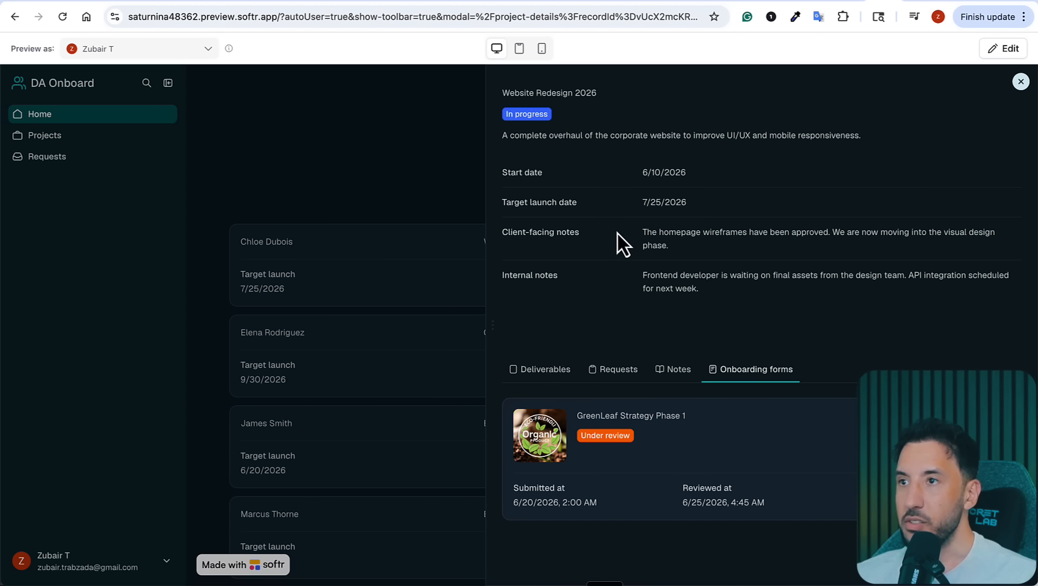
{"action": "left_click", "coordinate": [1016, 82]}
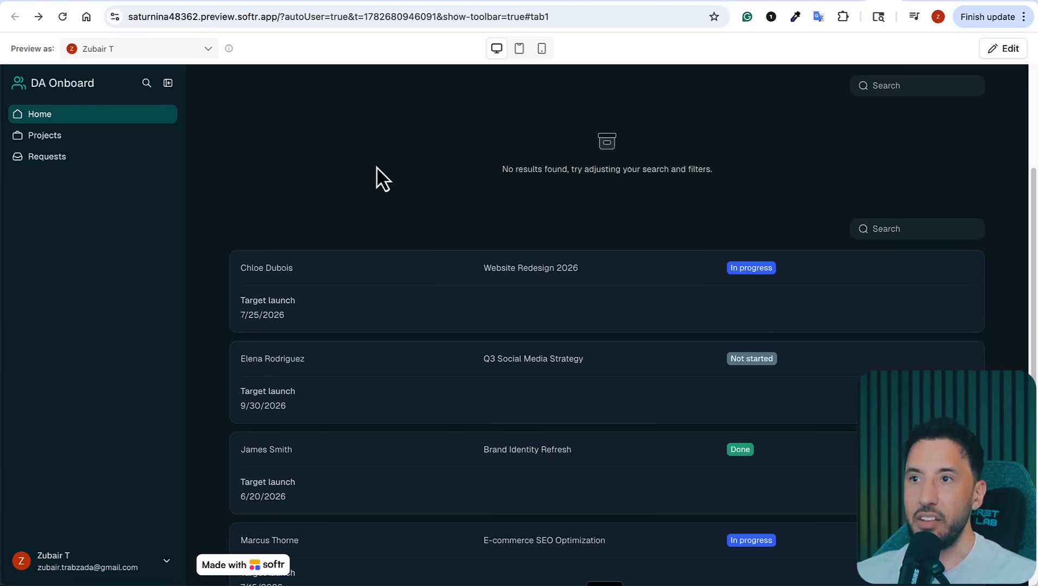
Go to the Projects page and review its summary figures and the project records in both List and Board views.
{"action": "scroll", "coordinate": [220, 225], "scroll_direction": "down", "scroll_amount": 5}
{"action": "left_click", "coordinate": [55, 144]}
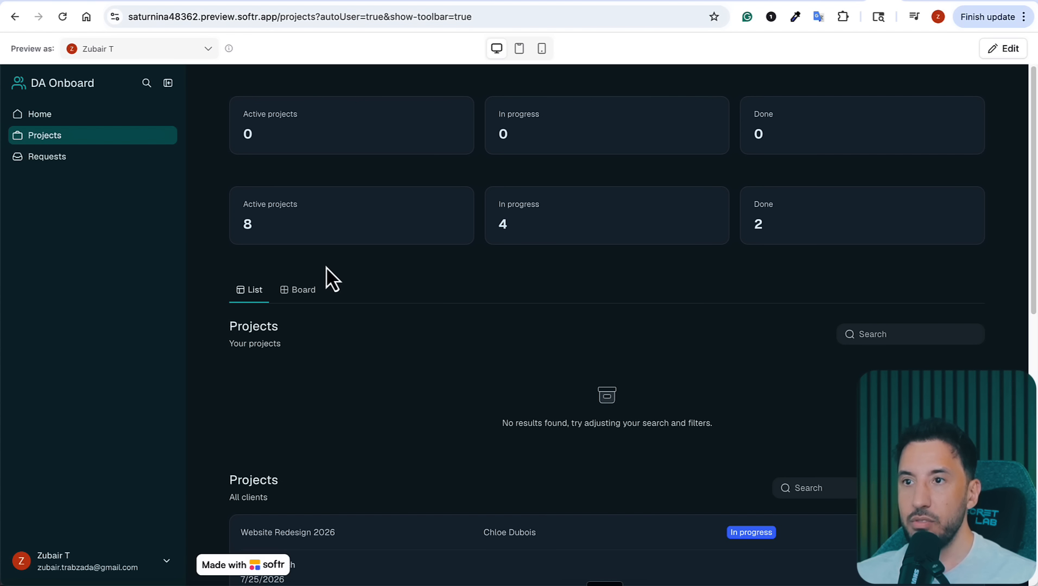
{"action": "scroll", "coordinate": [350, 314], "scroll_direction": "down", "scroll_amount": 4}
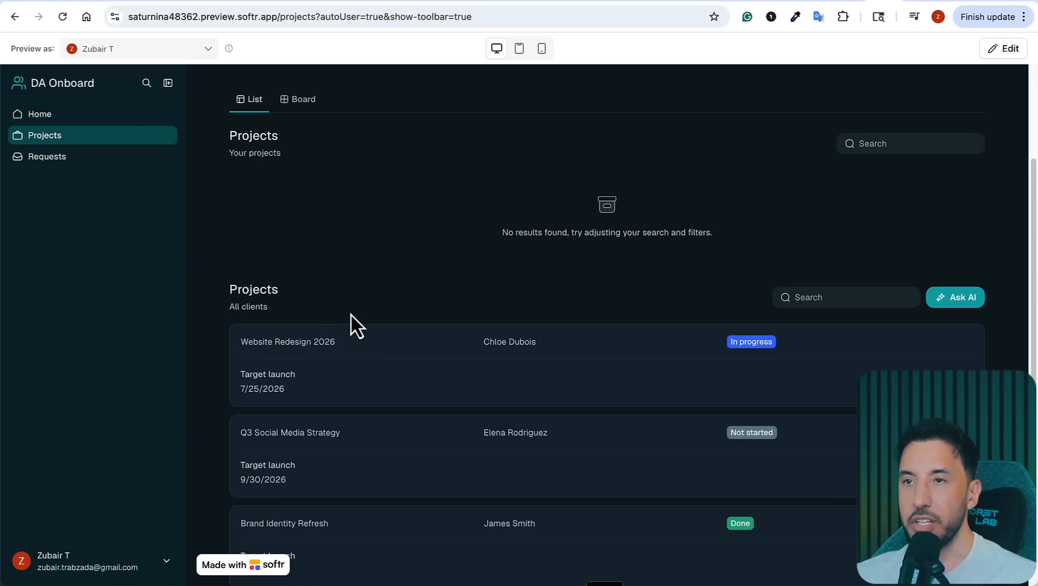
{"action": "left_click", "coordinate": [303, 99]}
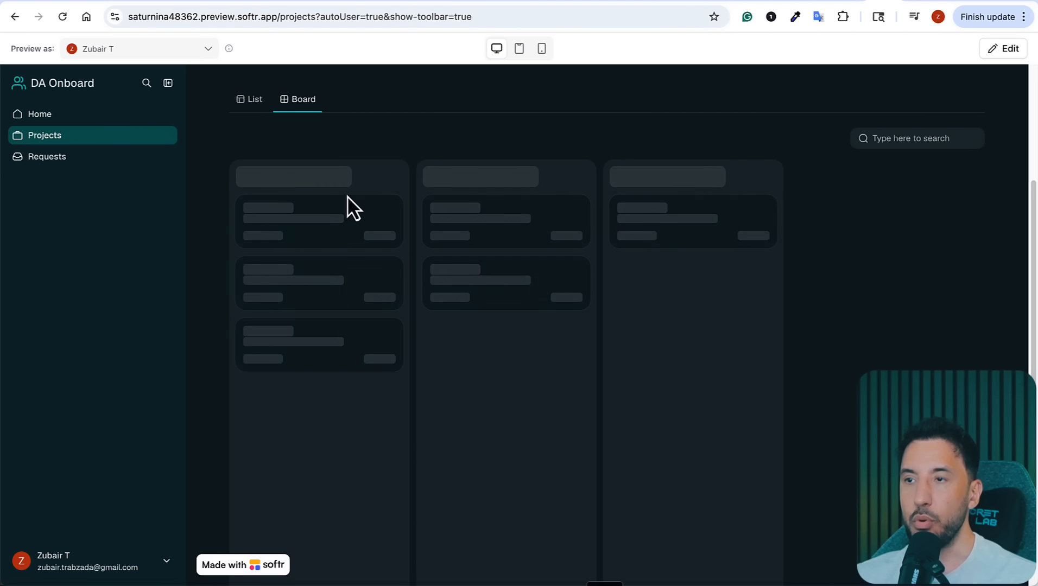
{"action": "scroll", "coordinate": [369, 266], "scroll_direction": "down", "scroll_amount": 3}
{"action": "scroll", "coordinate": [370, 266], "scroll_direction": "down", "scroll_amount": 1}
{"action": "scroll", "coordinate": [409, 266], "scroll_direction": "up", "scroll_amount": 5}
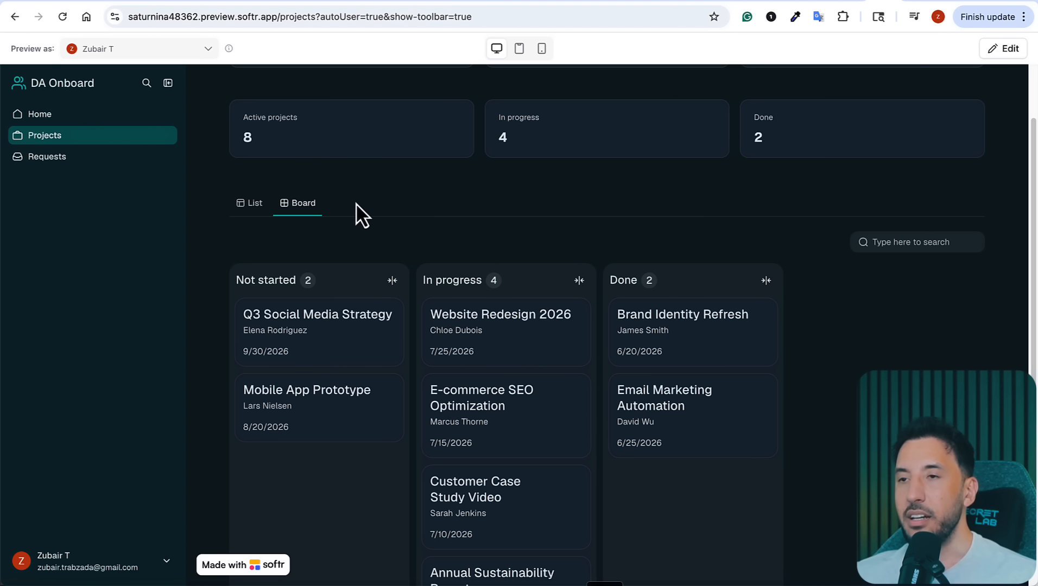
{"action": "left_click", "coordinate": [249, 203]}
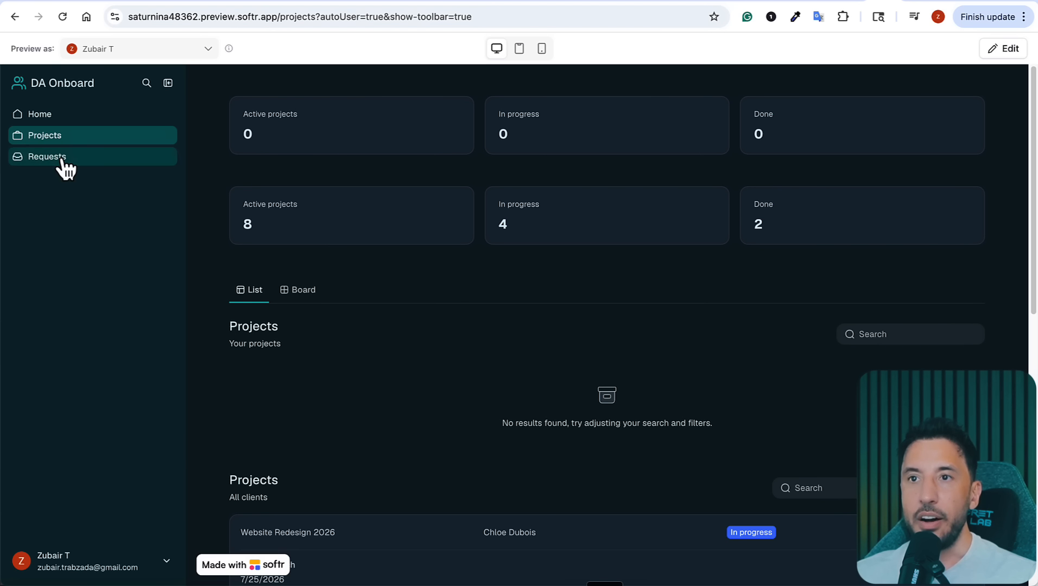
Go to the Requests page and review its summary figures and the My requests and All requests tables.
{"action": "left_click", "coordinate": [60, 159]}
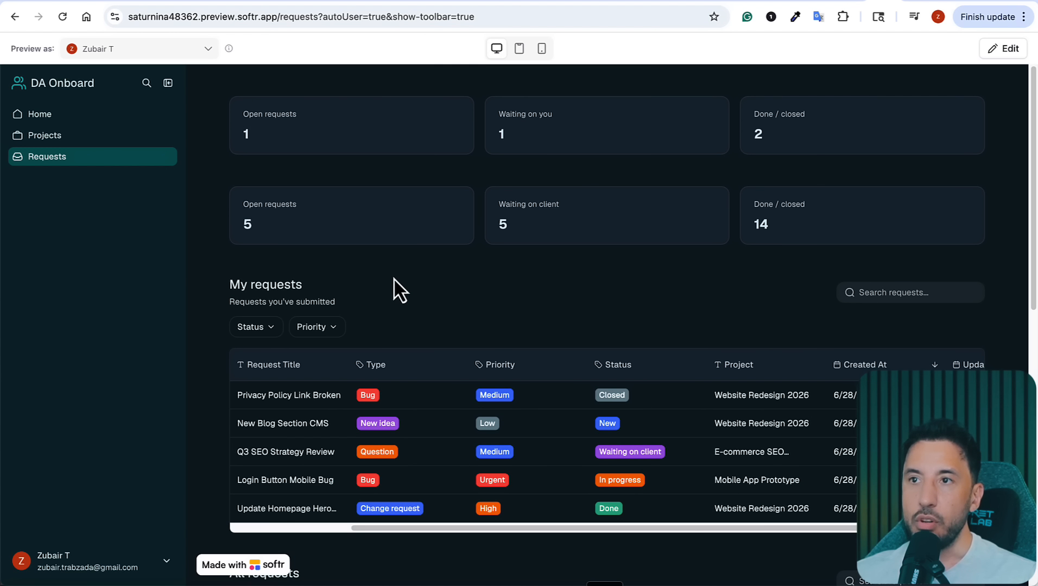
{"action": "scroll", "coordinate": [293, 423], "scroll_direction": "down", "scroll_amount": 10}
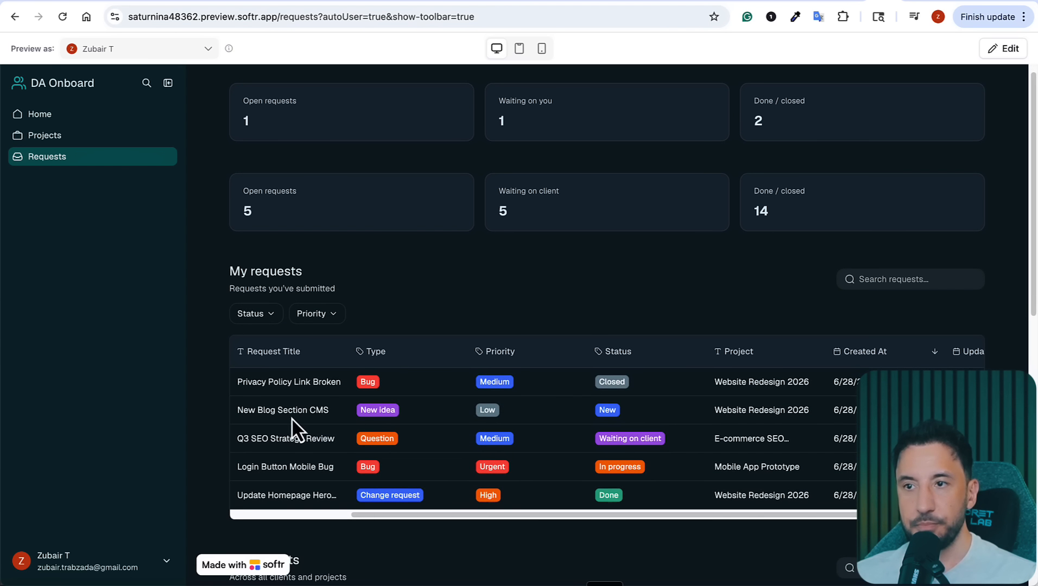
{"action": "scroll", "coordinate": [355, 405], "scroll_direction": "up", "scroll_amount": 5}
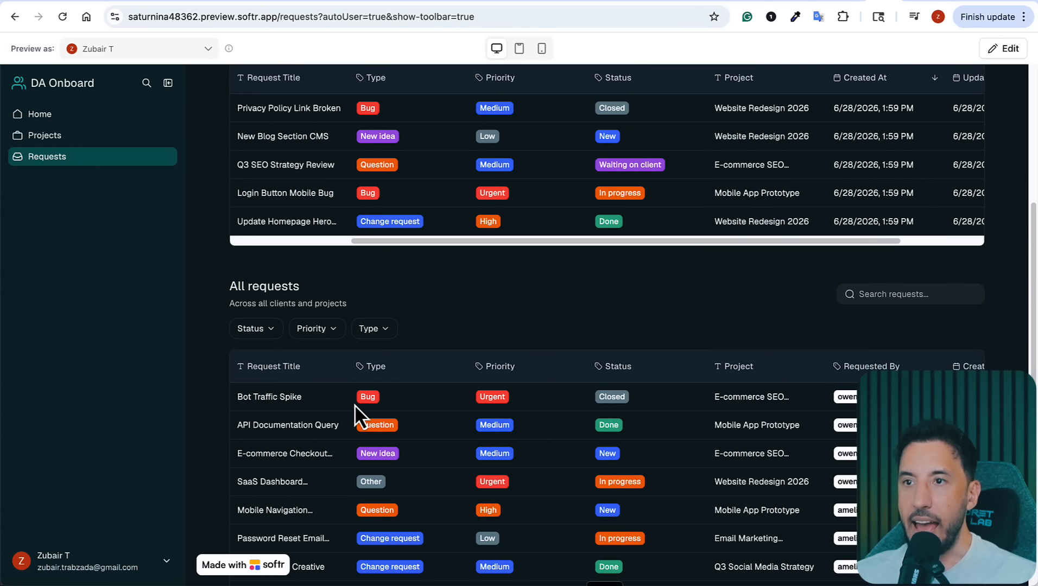
{"action": "scroll", "coordinate": [324, 371], "scroll_direction": "up", "scroll_amount": 5}
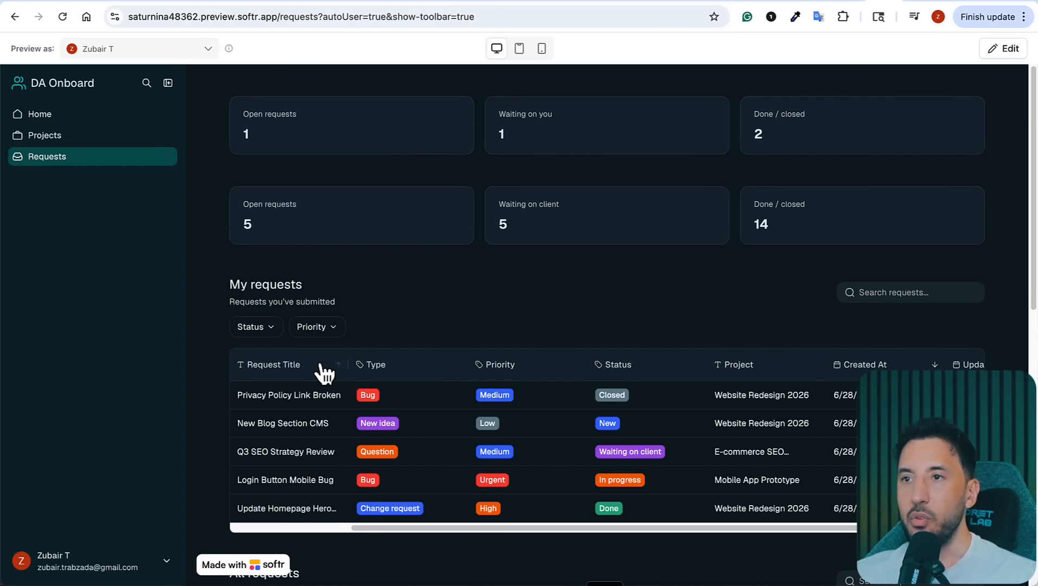
Return to the Softr Studio editor, look over the Theme options for the app's interface and close them unchanged.
{"action": "left_click", "coordinate": [852, 1]}
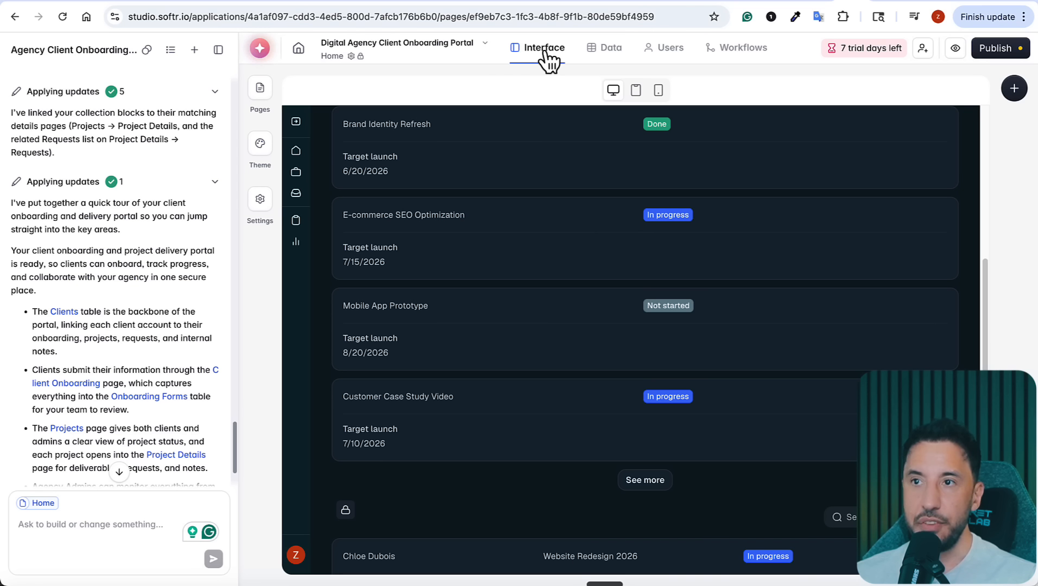
{"action": "left_click", "coordinate": [260, 153]}
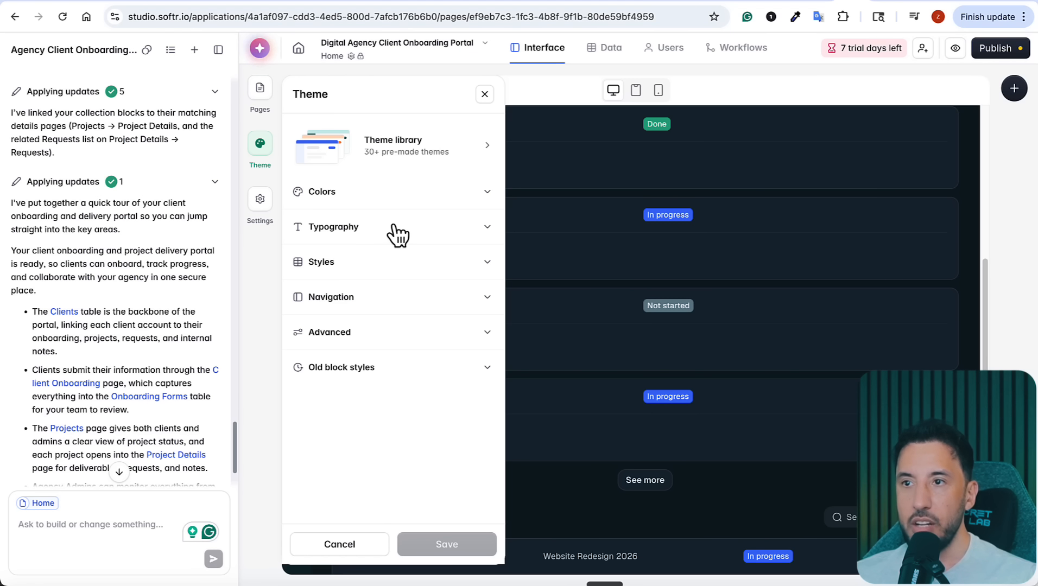
{"action": "left_click", "coordinate": [541, 73]}
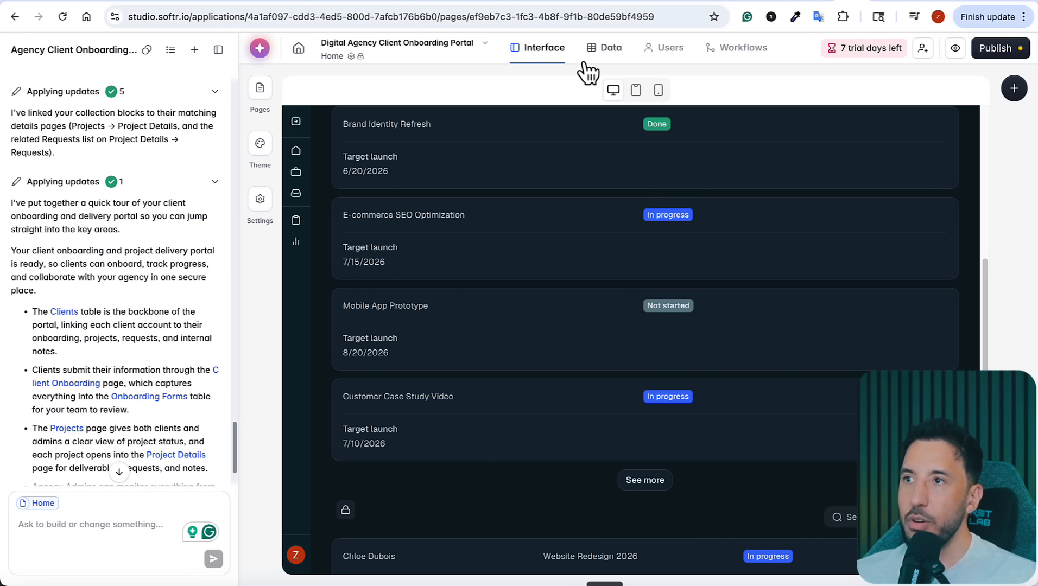
Open the app's database and inspect the Users table and the Clients table's columns, from company and website across to industry.
{"action": "left_click", "coordinate": [606, 47]}
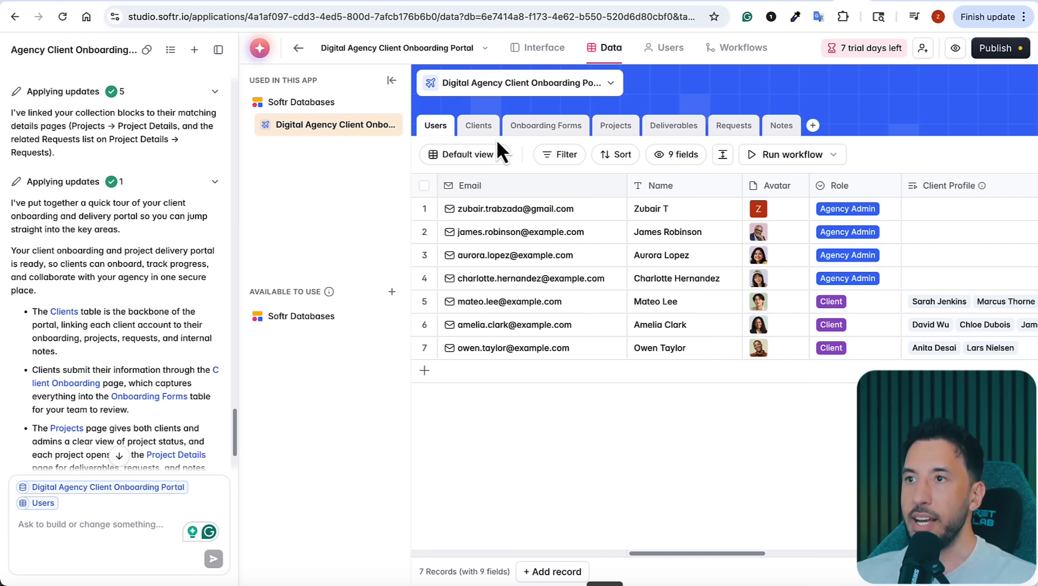
{"action": "left_click", "coordinate": [483, 127]}
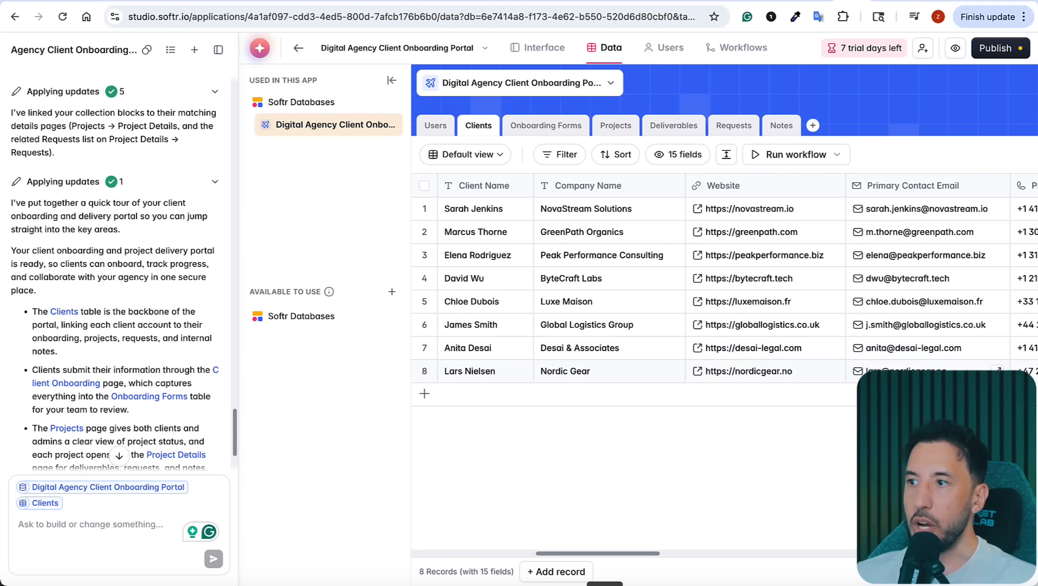
{"action": "left_click", "coordinate": [914, 350]}
{"action": "scroll", "coordinate": [1007, 345], "scroll_direction": "right", "scroll_amount": 3}
{"action": "scroll", "coordinate": [1034, 341], "scroll_direction": "right", "scroll_amount": 1}
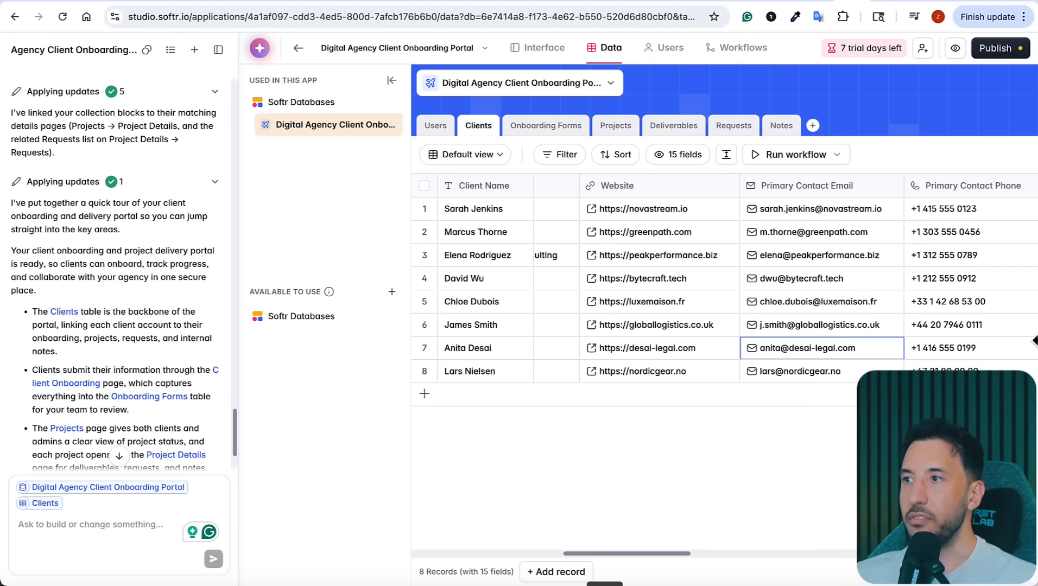
{"action": "left_click", "coordinate": [1015, 330]}
{"action": "scroll", "coordinate": [1015, 330], "scroll_direction": "right", "scroll_amount": 3}
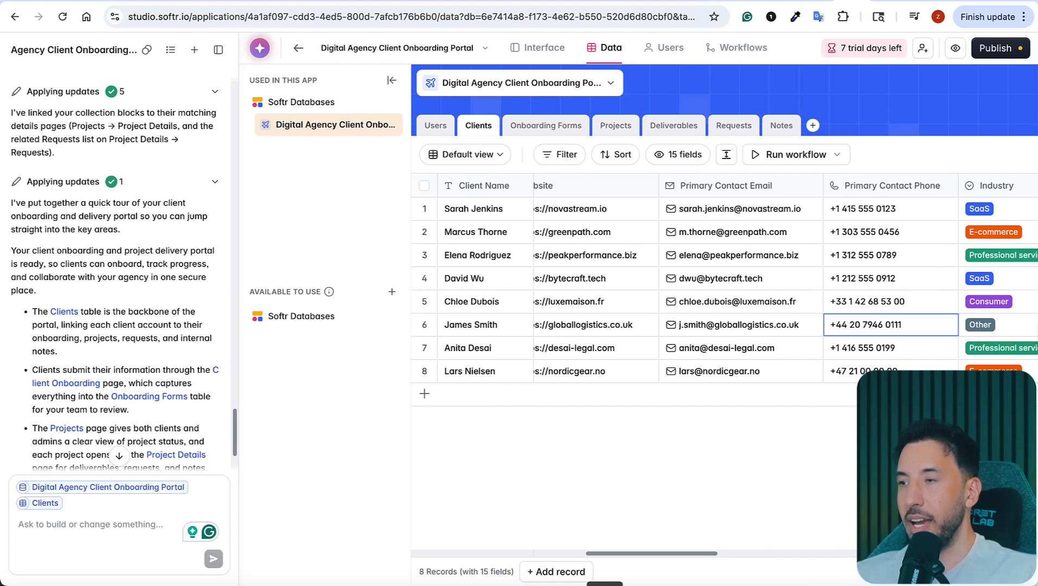
{"action": "left_click", "coordinate": [1035, 331]}
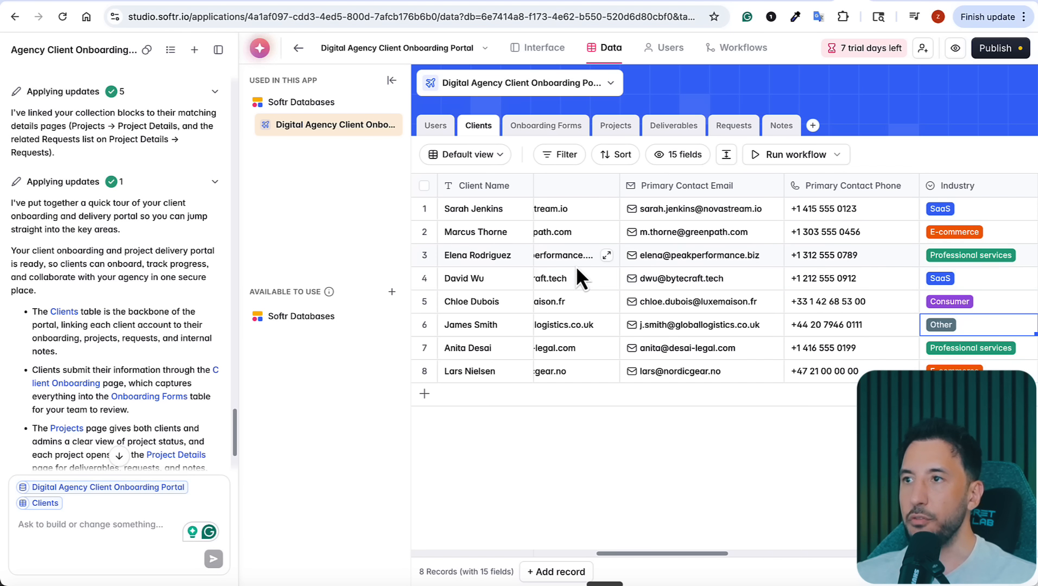
Add a blank record below the last row of the Clients table.
{"action": "left_click_drag", "start_coordinate": [425, 289], "coordinate": [420, 299]}
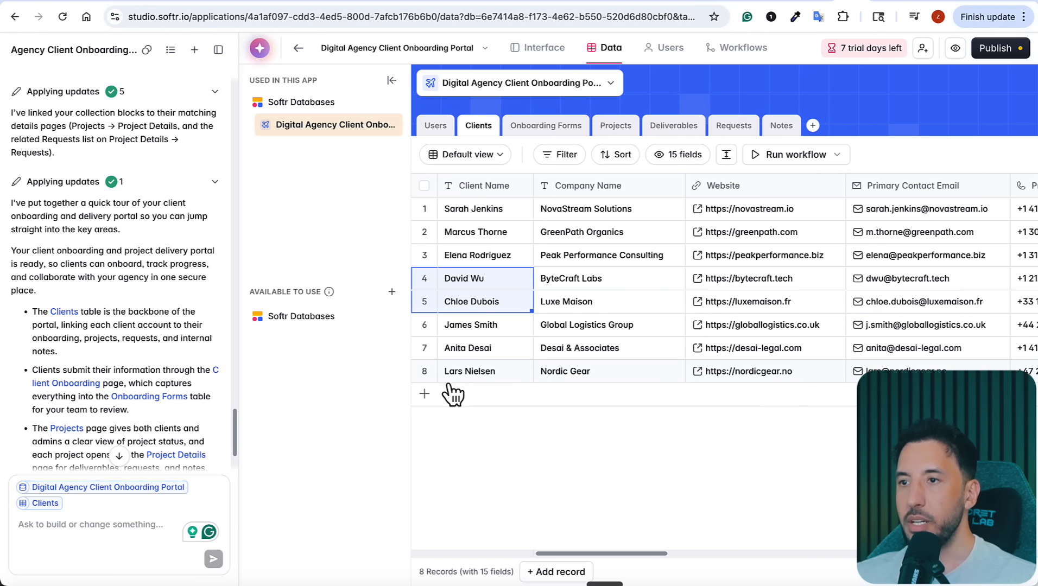
{"action": "left_click", "coordinate": [425, 394]}
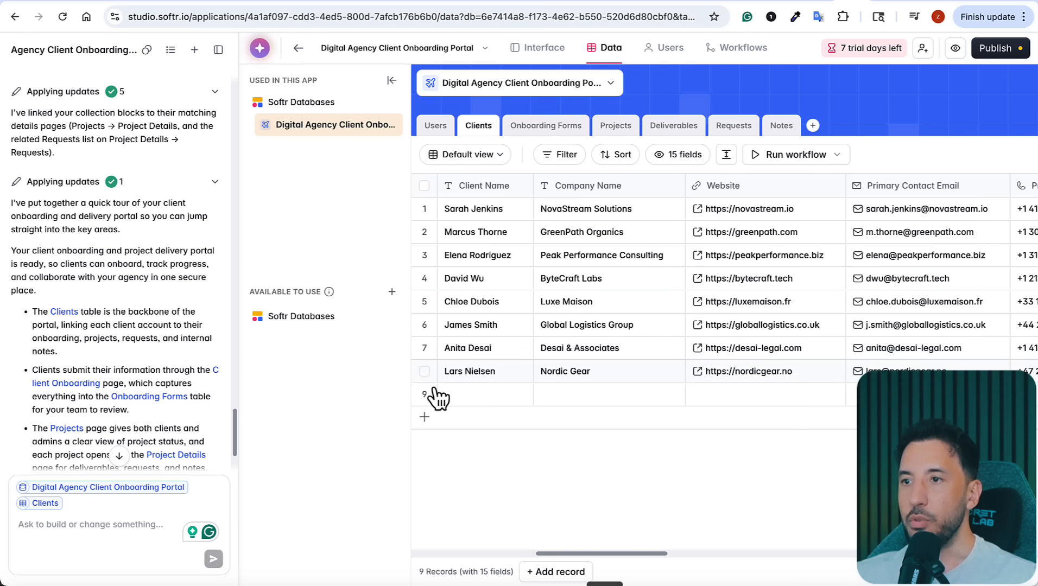
Open the Company Name cell of the blank ninth record in the Clients table for editing.
{"action": "left_click", "coordinate": [456, 398]}
{"action": "left_click", "coordinate": [615, 402]}
{"action": "left_click", "coordinate": [616, 402]}
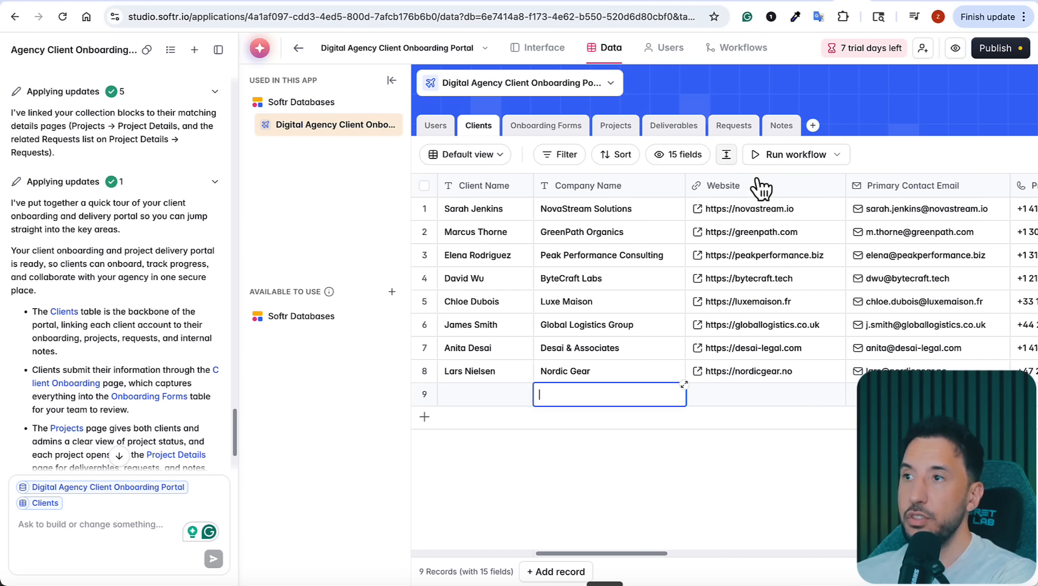
Look over the Run workflow options with the second client record selected, and back out of creating a new workflow.
{"action": "left_click", "coordinate": [790, 158]}
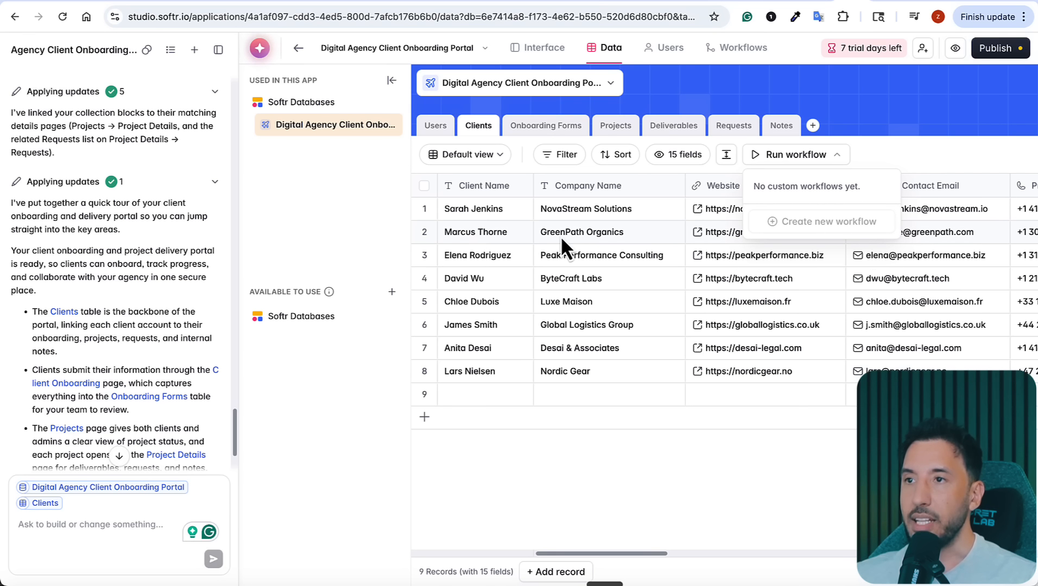
{"action": "left_click", "coordinate": [425, 232]}
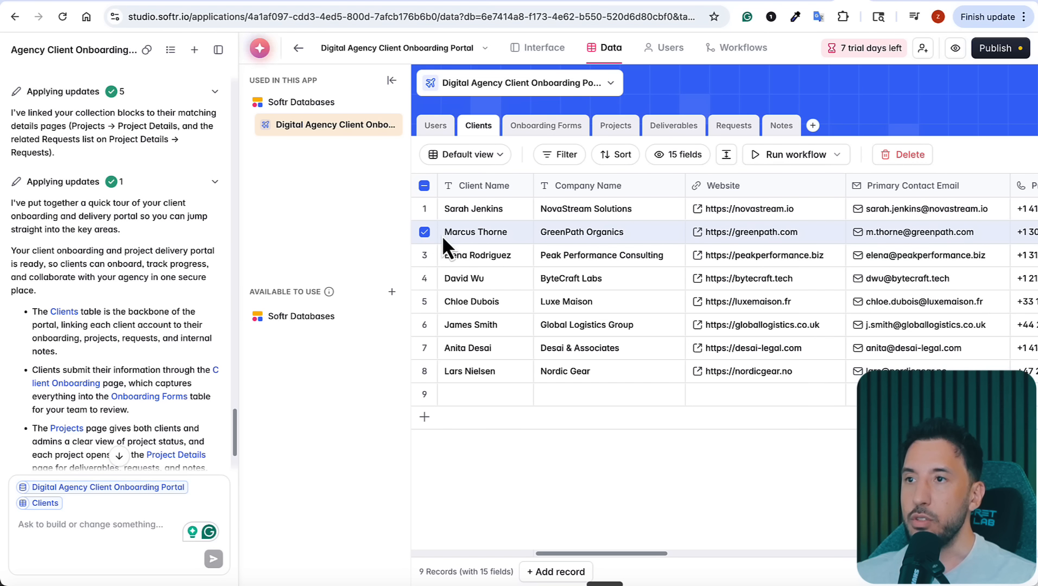
{"action": "left_click", "coordinate": [824, 158]}
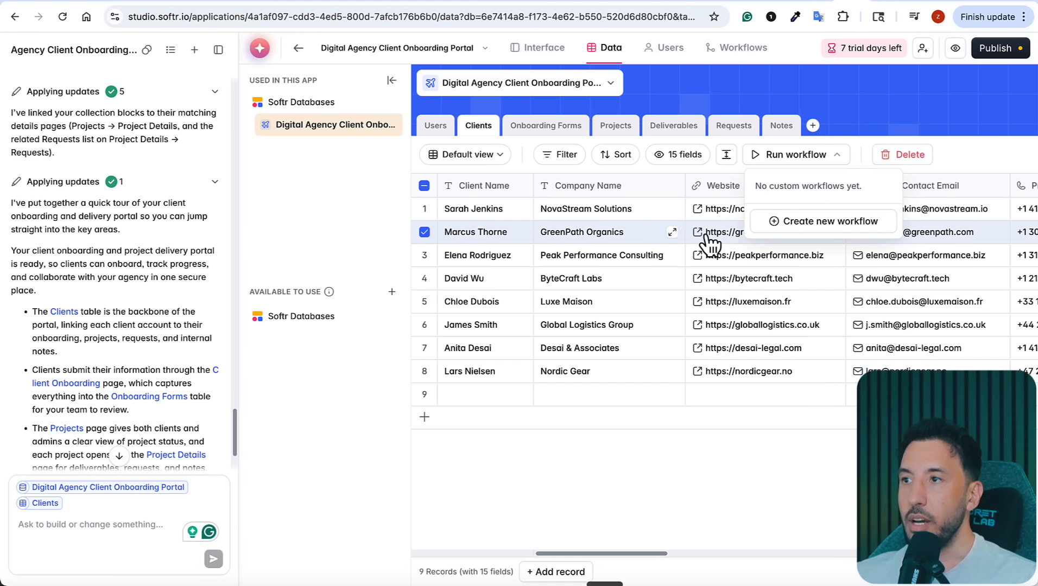
{"action": "left_click", "coordinate": [787, 222]}
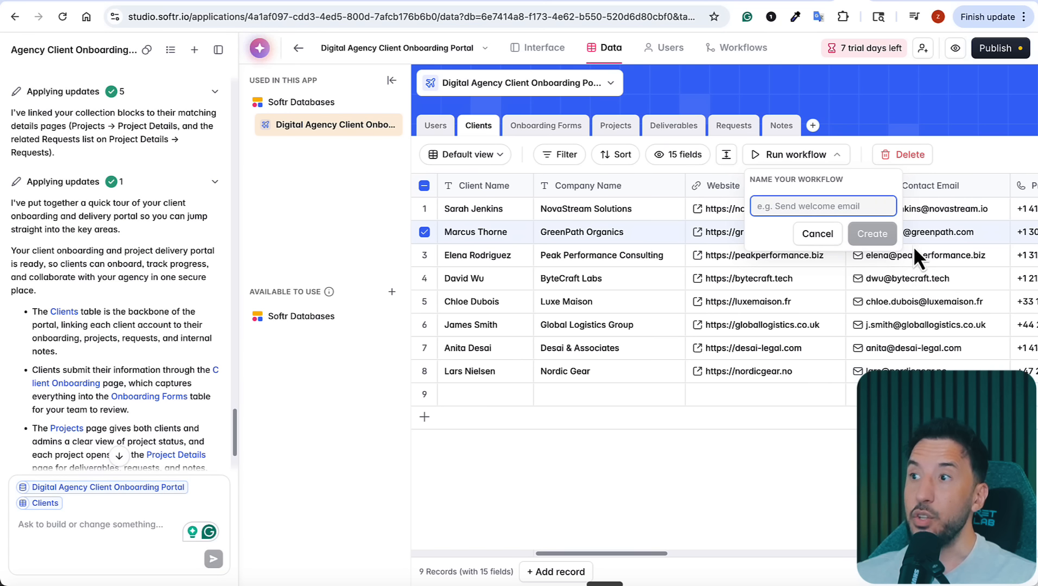
{"action": "left_click", "coordinate": [818, 242]}
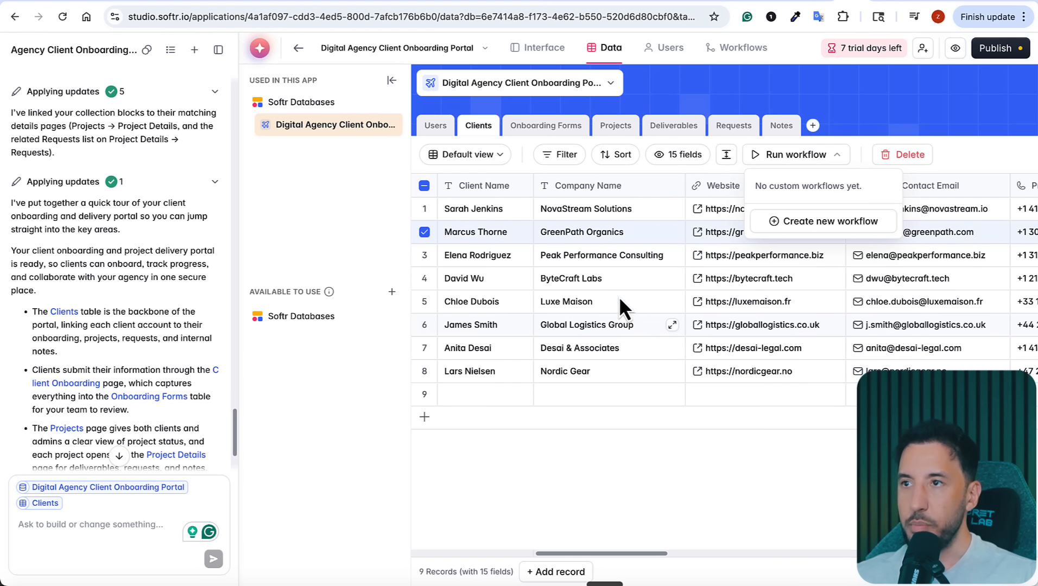
{"action": "left_click", "coordinate": [339, 458]}
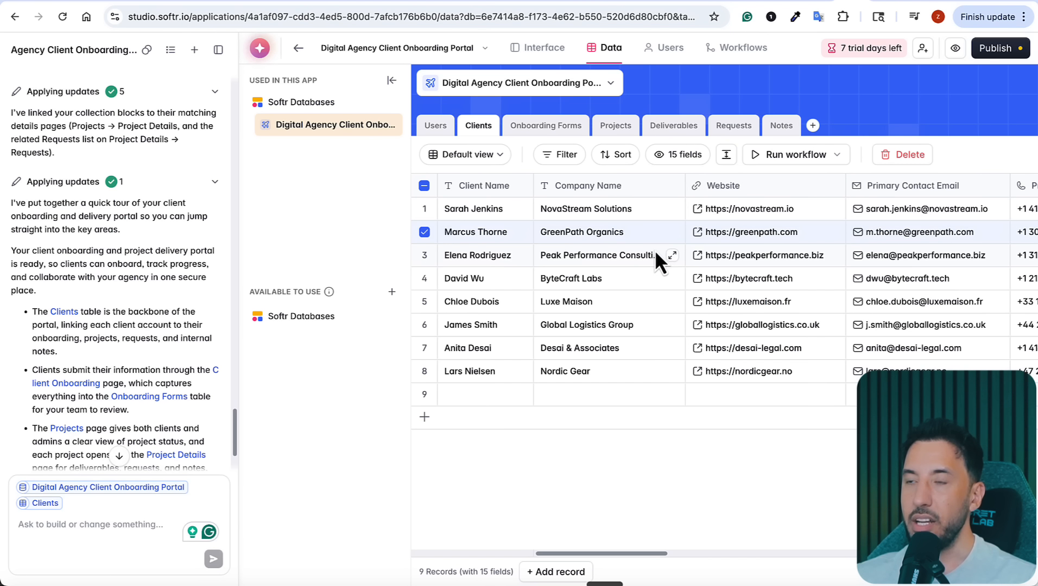
Review the Onboarding Forms, Projects and Deliverables tables, examining the deliverables' types, files and descriptions.
{"action": "left_click", "coordinate": [542, 126]}
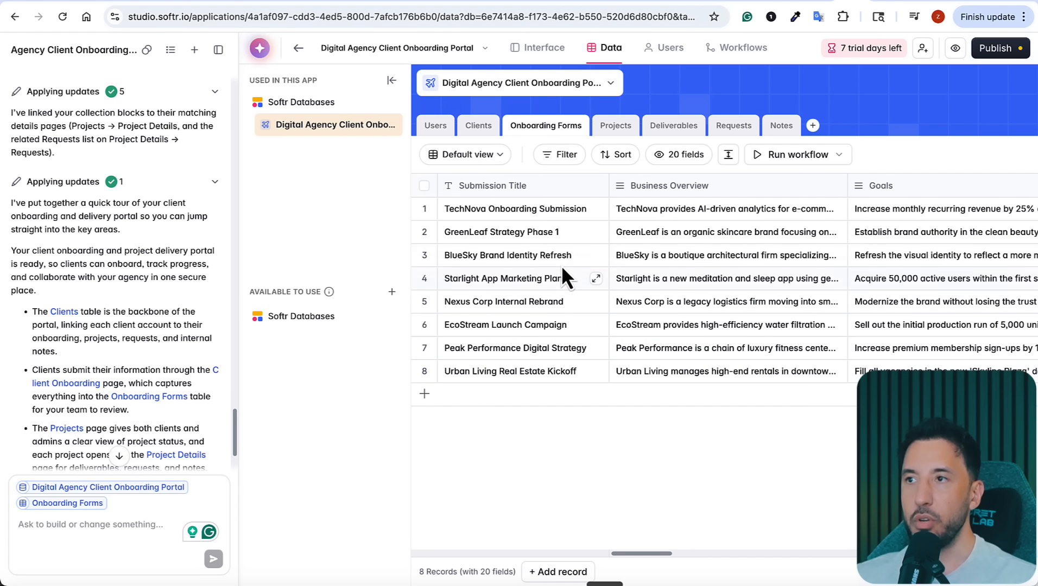
{"action": "left_click", "coordinate": [619, 126]}
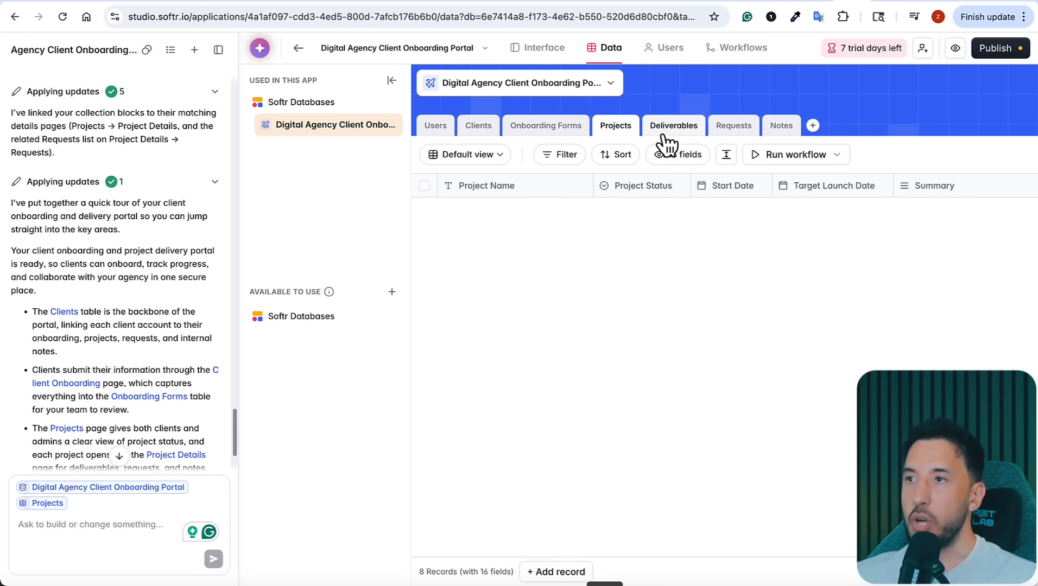
{"action": "left_click", "coordinate": [673, 130]}
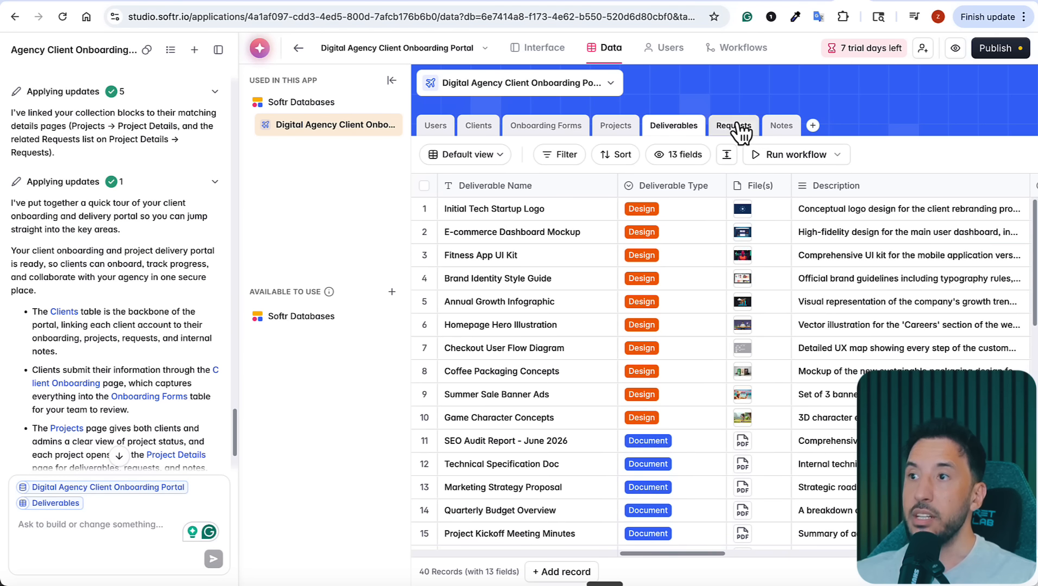
{"action": "left_click", "coordinate": [736, 129]}
{"action": "left_click", "coordinate": [673, 128]}
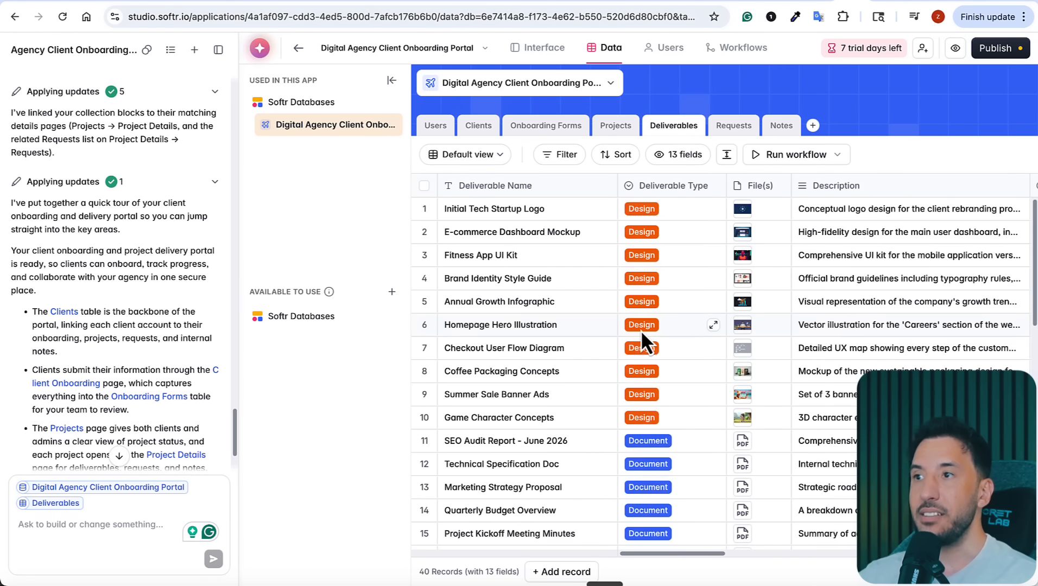
{"action": "scroll", "coordinate": [641, 334], "scroll_direction": "down", "scroll_amount": 3}
{"action": "scroll", "coordinate": [643, 334], "scroll_direction": "down", "scroll_amount": 5}
{"action": "scroll", "coordinate": [642, 334], "scroll_direction": "up", "scroll_amount": 5}
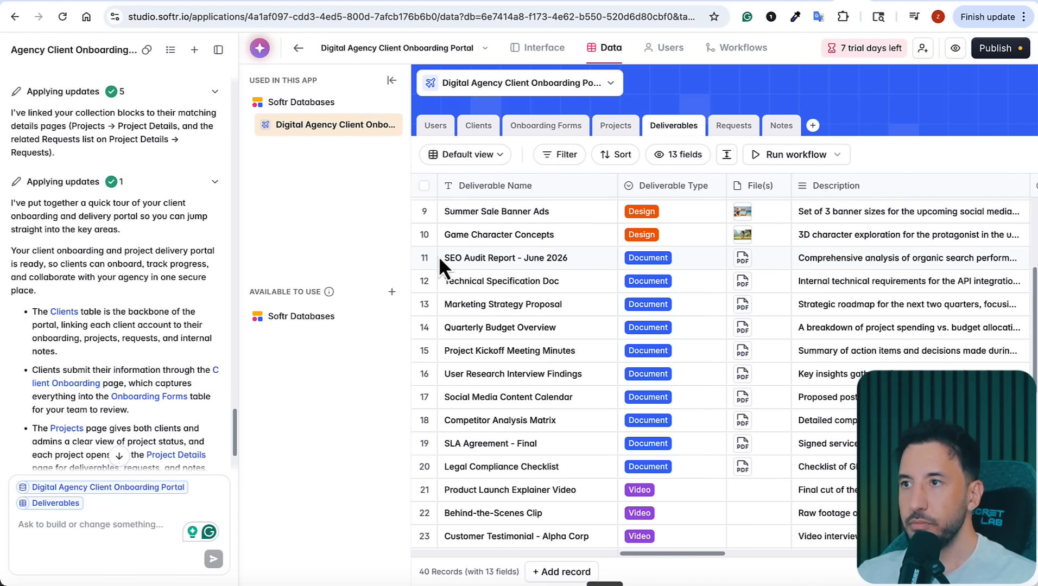
Review the app's user authentication settings, covering login methods, sign-up options, onboarding flows and security.
{"action": "left_click", "coordinate": [676, 49]}
{"action": "scroll", "coordinate": [546, 278], "scroll_direction": "down", "scroll_amount": 5}
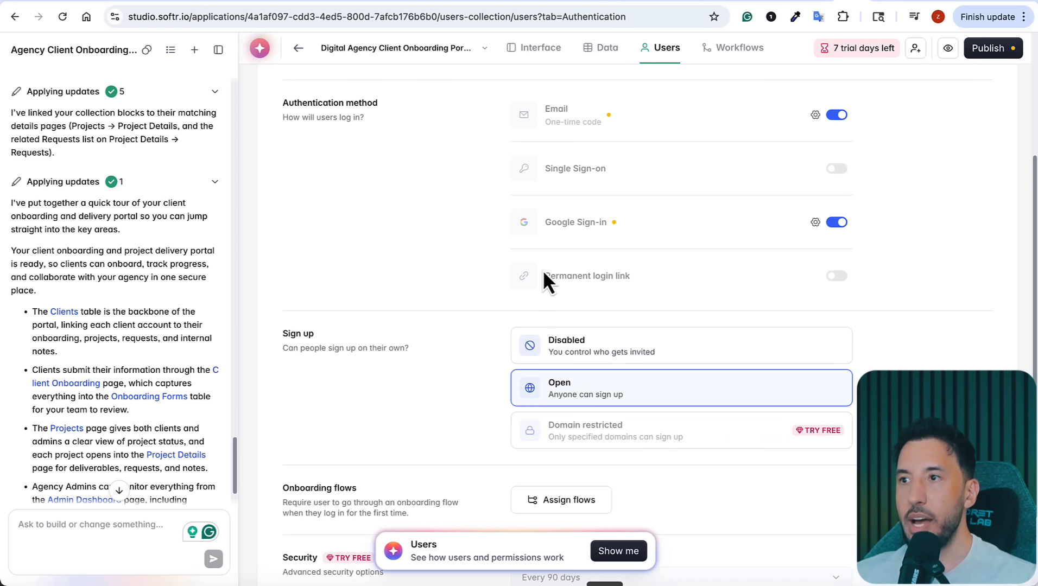
{"action": "scroll", "coordinate": [545, 278], "scroll_direction": "up", "scroll_amount": 4}
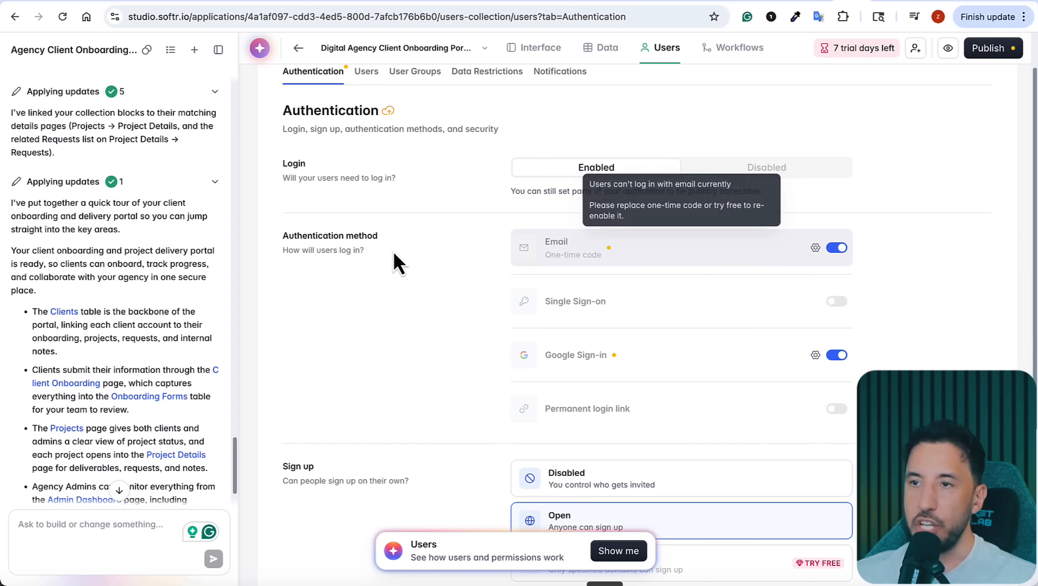
{"action": "scroll", "coordinate": [447, 304], "scroll_direction": "down", "scroll_amount": 4}
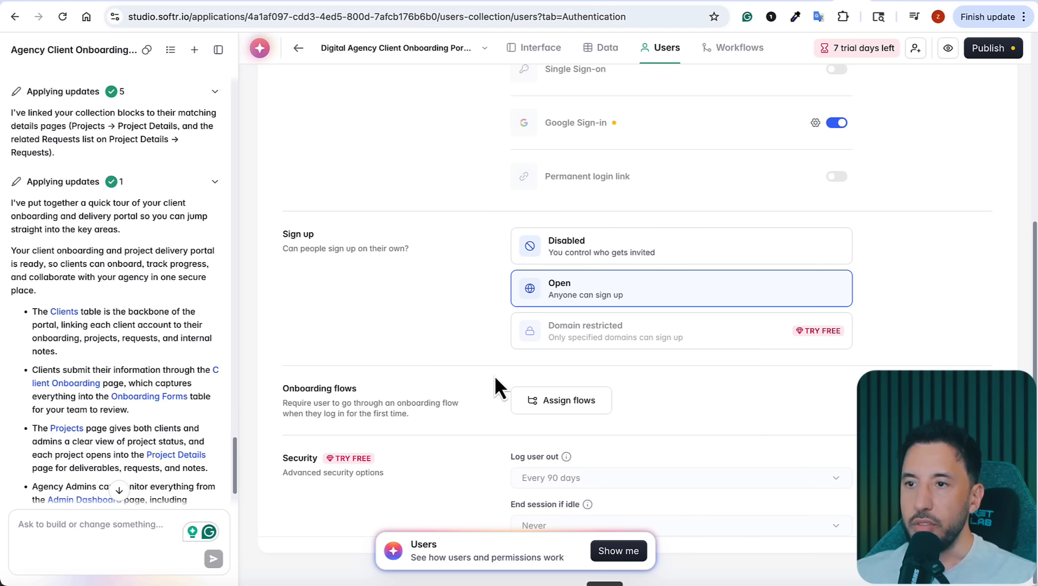
{"action": "scroll", "coordinate": [369, 304], "scroll_direction": "up", "scroll_amount": 5}
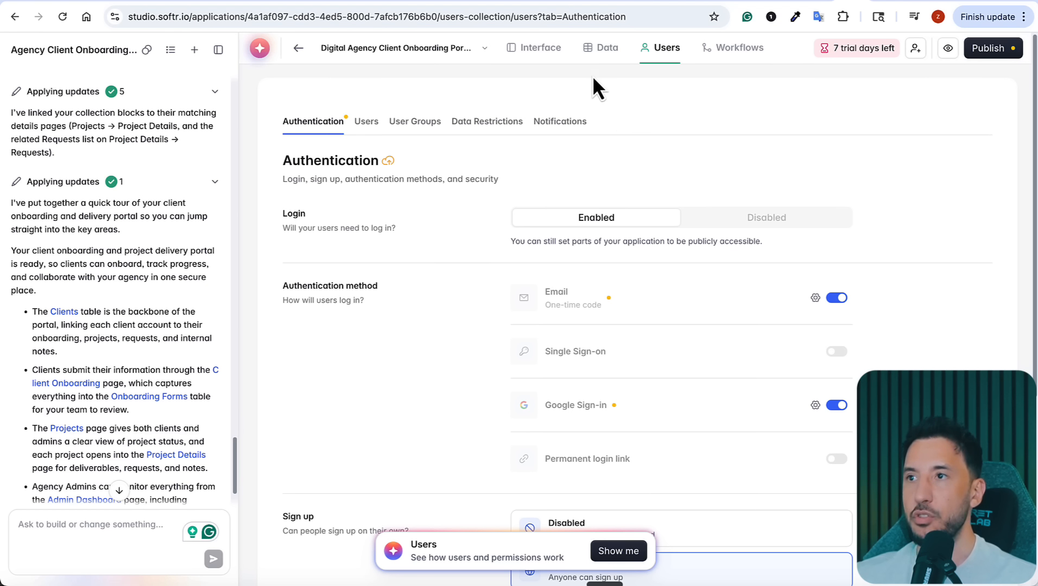
Return to the interface editor, look through the app's Settings categories from General to MCP and close them unchanged.
{"action": "left_click", "coordinate": [543, 64]}
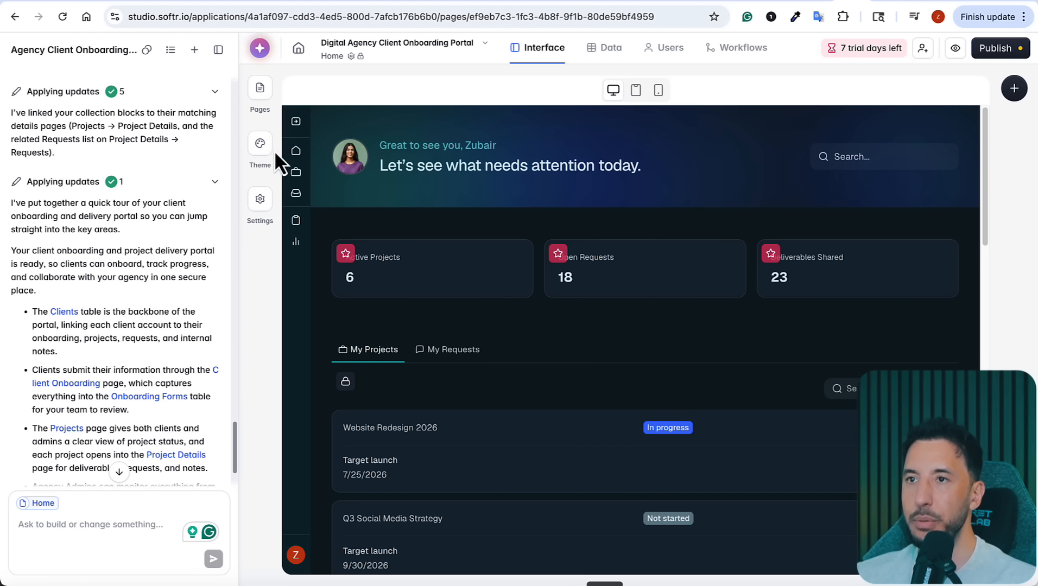
{"action": "left_click", "coordinate": [255, 210]}
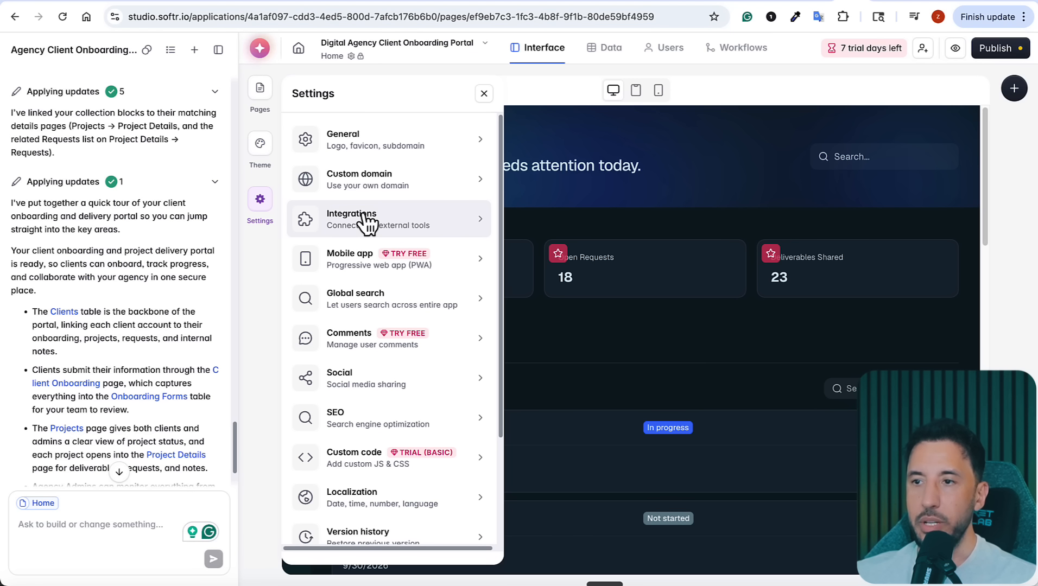
{"action": "scroll", "coordinate": [383, 352], "scroll_direction": "down", "scroll_amount": 3}
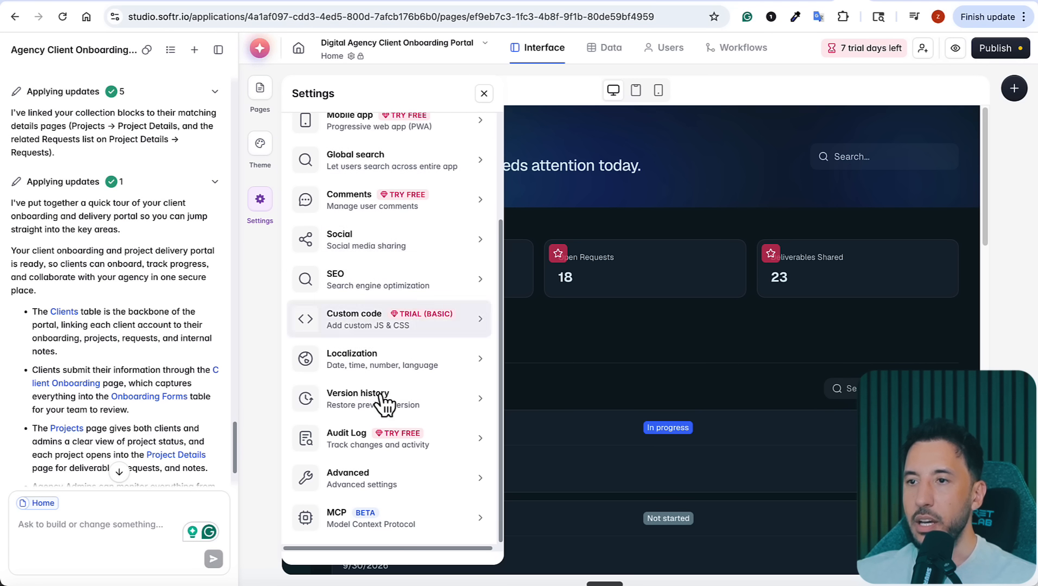
{"action": "left_click", "coordinate": [523, 103]}
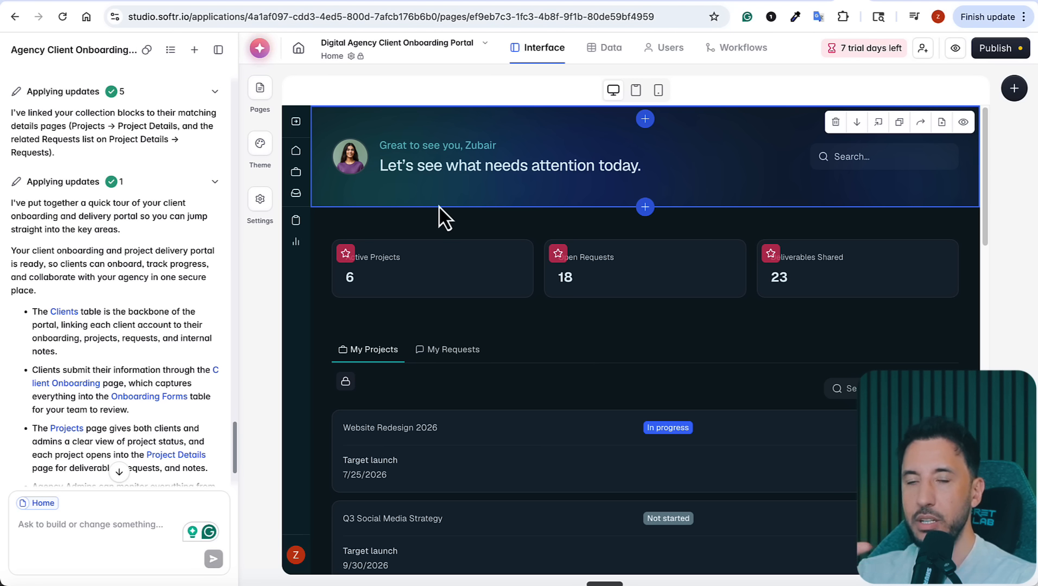
Inspect the Home page's welcome banner, My Projects list and Active Projects metric, including the metric's data source and record filters.
{"action": "left_click", "coordinate": [496, 177]}
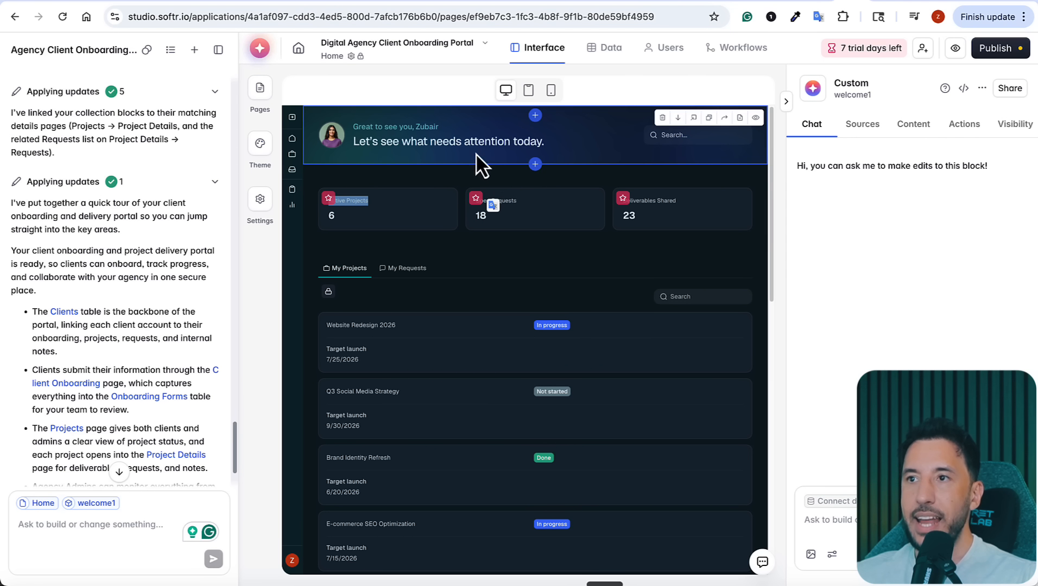
{"action": "left_click", "coordinate": [409, 209]}
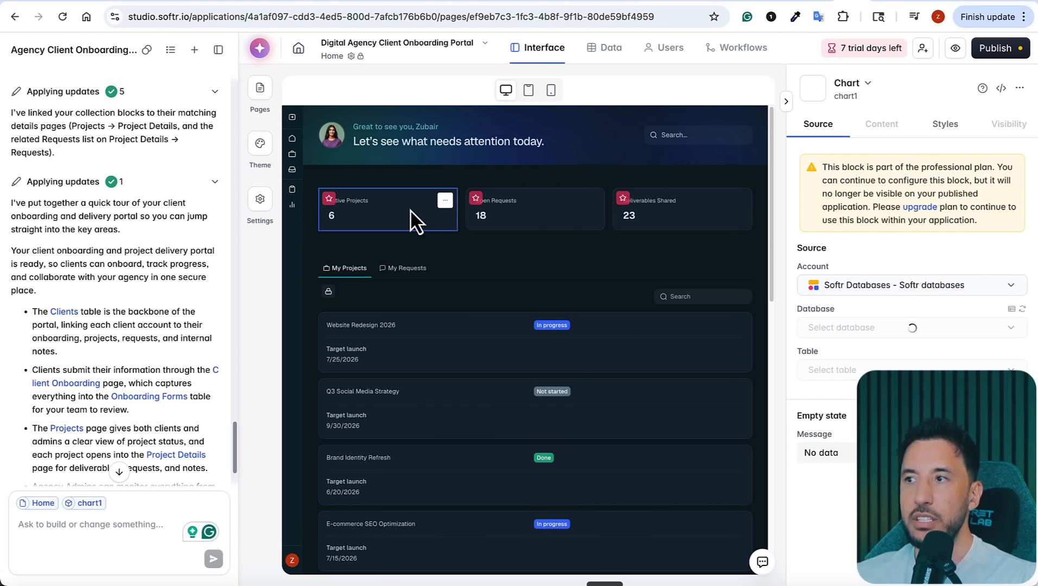
{"action": "left_click", "coordinate": [417, 296]}
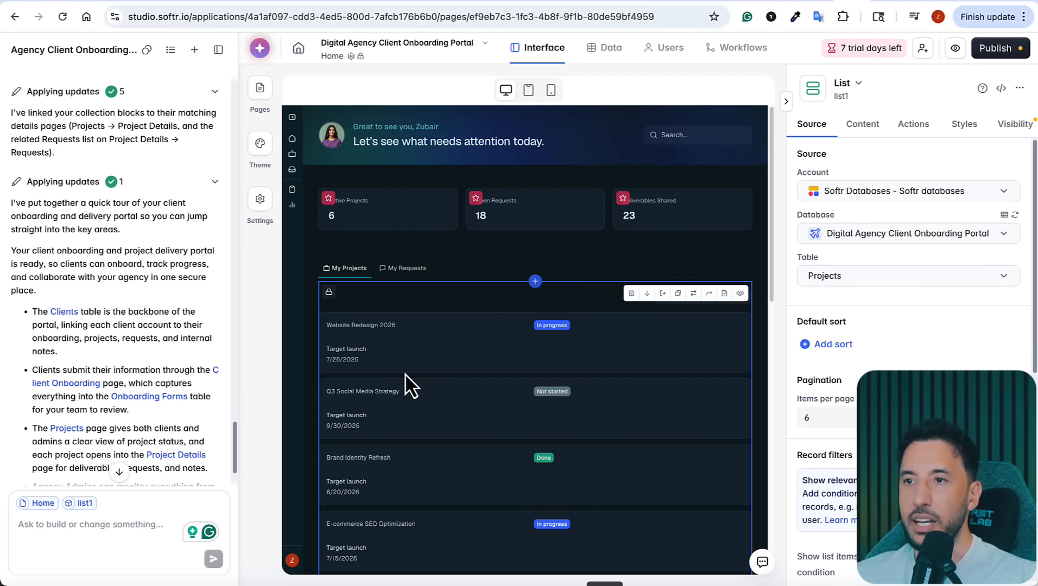
{"action": "left_click", "coordinate": [407, 214]}
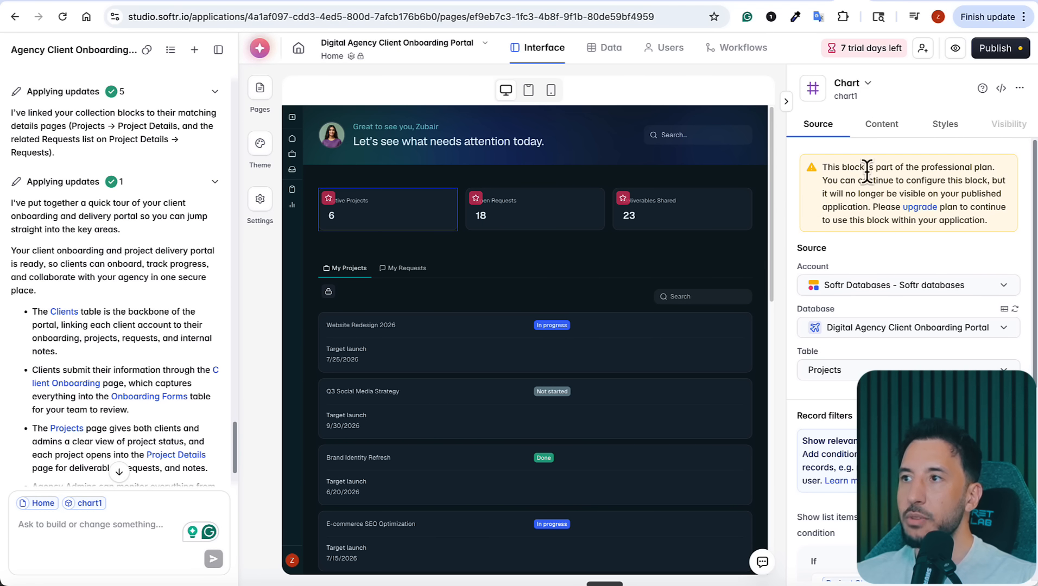
{"action": "scroll", "coordinate": [849, 180], "scroll_direction": "down", "scroll_amount": 6}
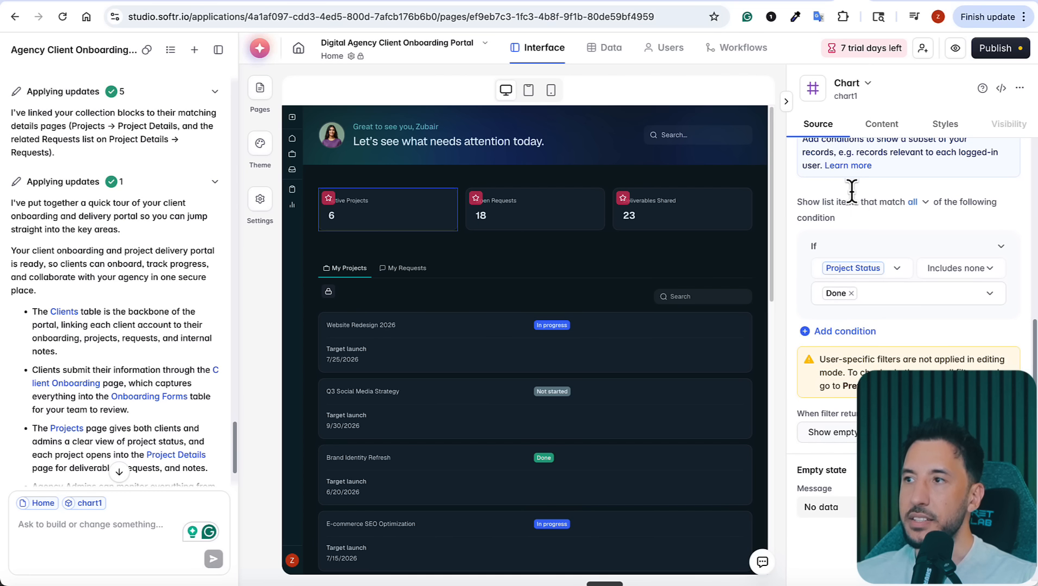
{"action": "scroll", "coordinate": [854, 198], "scroll_direction": "up", "scroll_amount": 5}
{"action": "scroll", "coordinate": [849, 217], "scroll_direction": "up", "scroll_amount": 2}
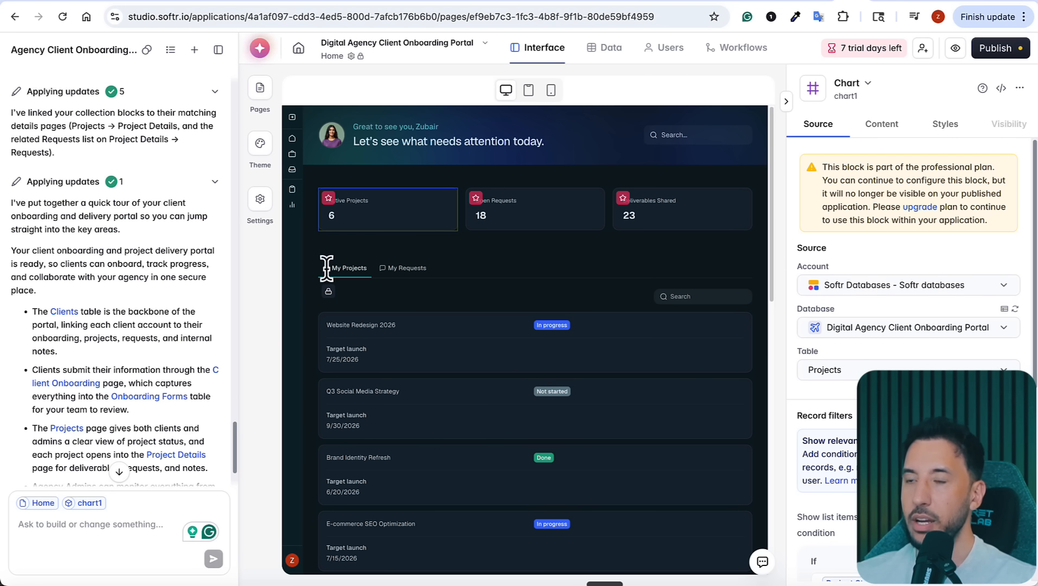
Shorten the Active Projects metric's title to "Projects".
{"action": "left_click", "coordinate": [898, 131]}
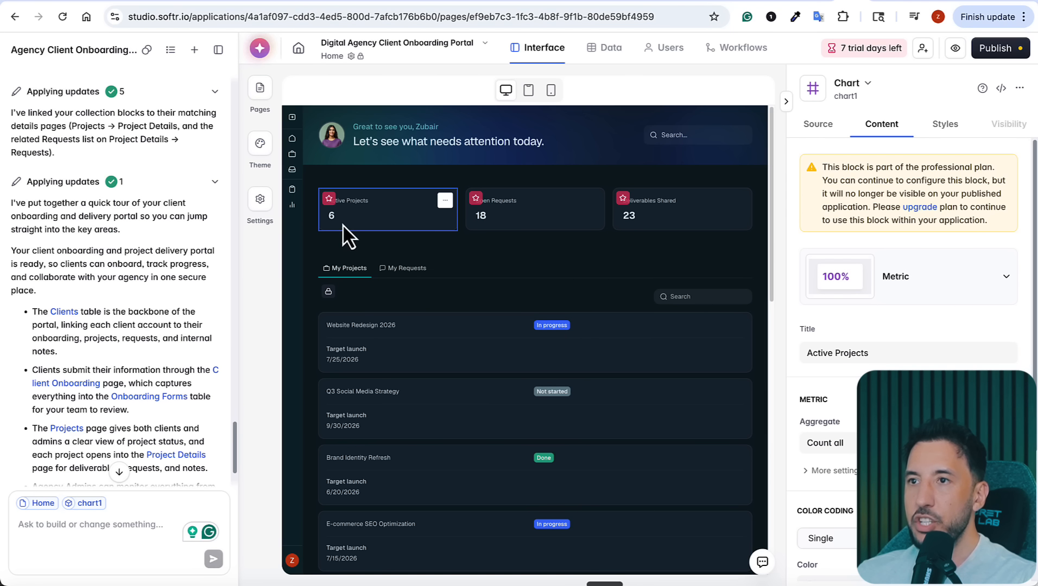
{"action": "double_click", "coordinate": [814, 354]}
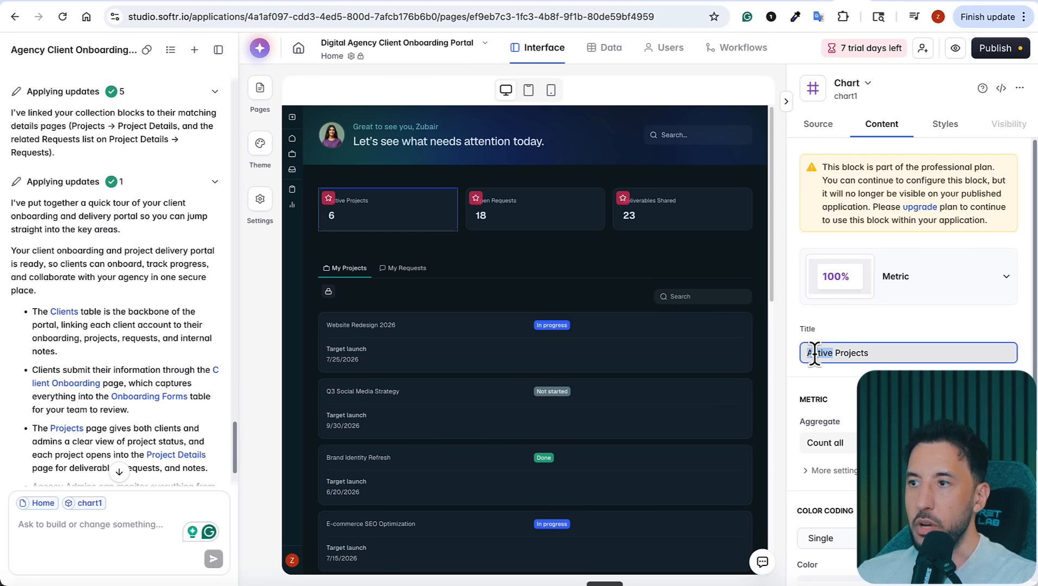
{"action": "key", "text": "BackSpace"}
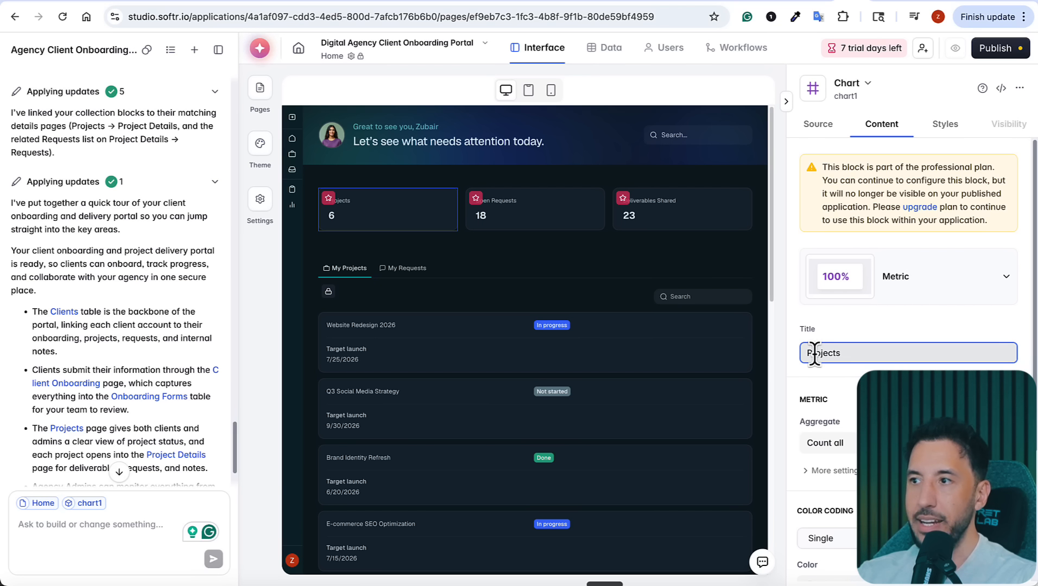
{"action": "left_click", "coordinate": [919, 320]}
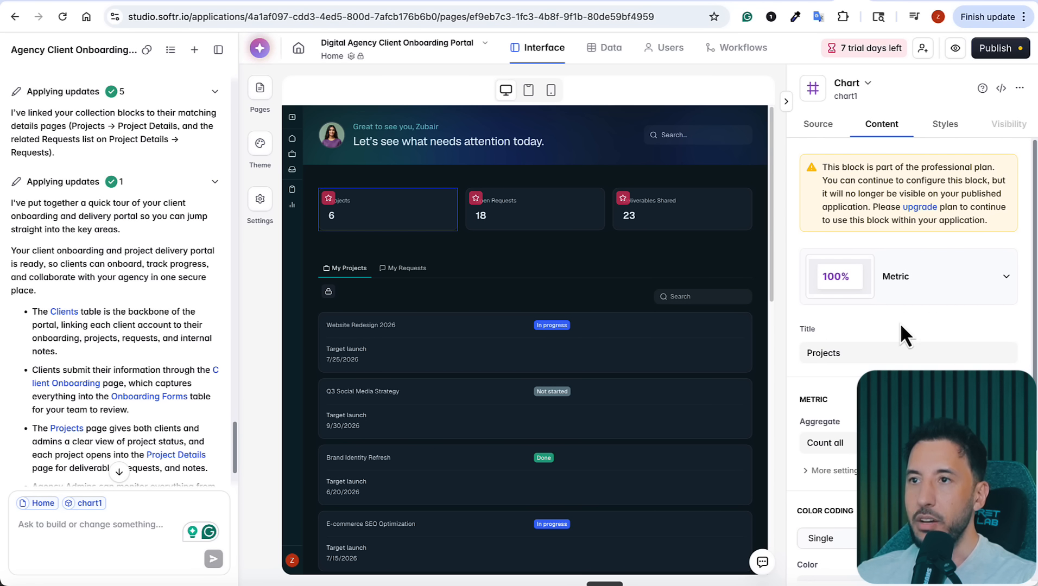
Select the project list with client names at the end of the Home page and view its data source account options.
{"action": "left_click", "coordinate": [790, 109]}
{"action": "left_click", "coordinate": [379, 267]}
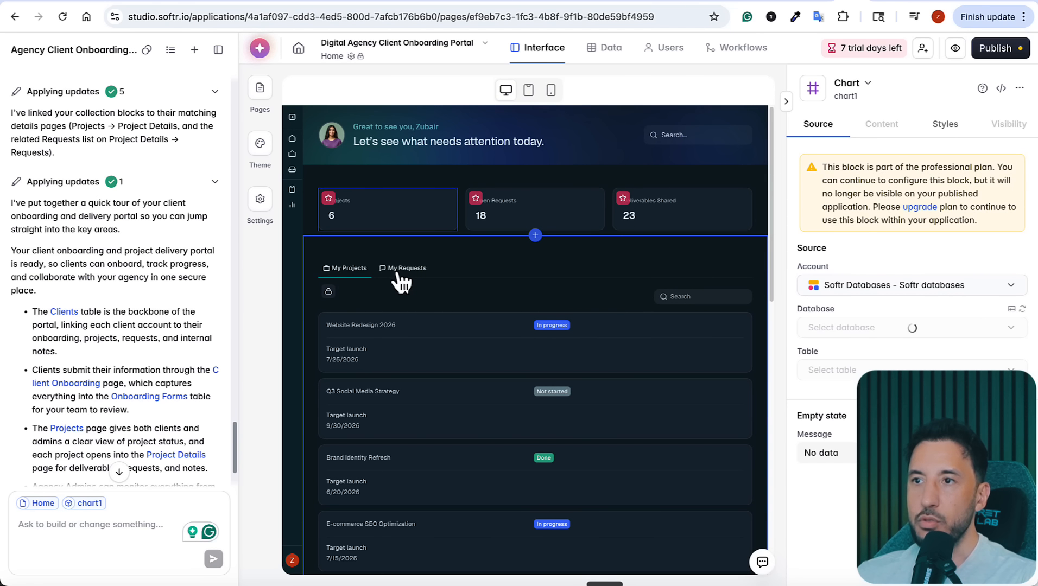
{"action": "scroll", "coordinate": [511, 385], "scroll_direction": "down", "scroll_amount": 1}
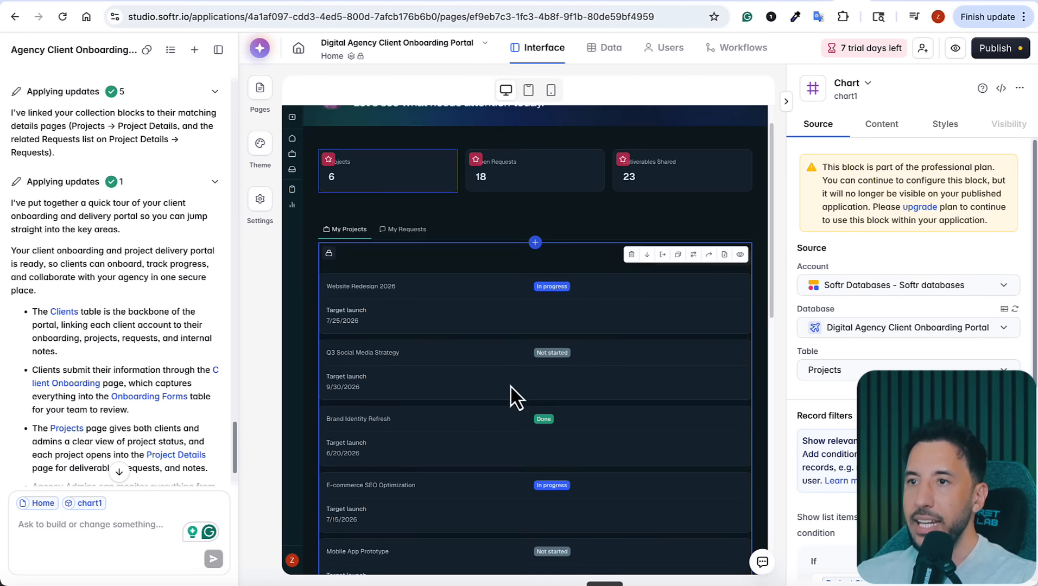
{"action": "scroll", "coordinate": [510, 385], "scroll_direction": "down", "scroll_amount": 10}
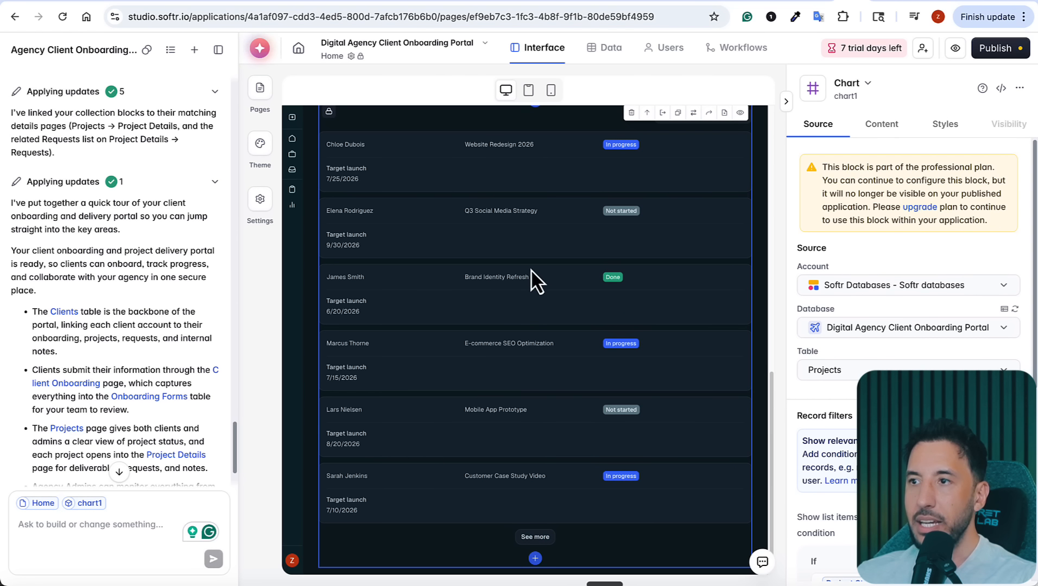
{"action": "left_click", "coordinate": [531, 271]}
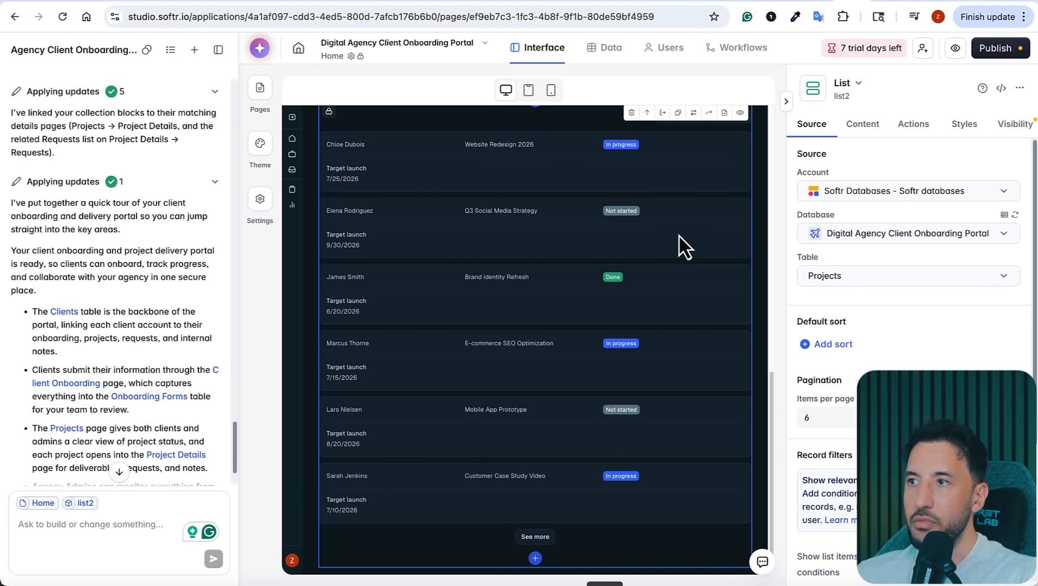
{"action": "left_click", "coordinate": [955, 197]}
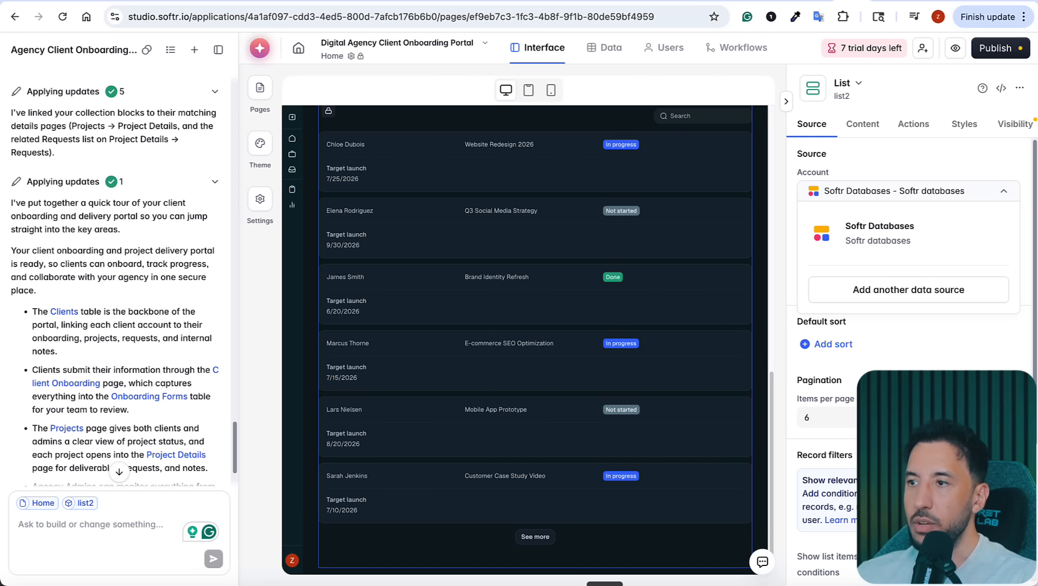
Review the project list's available source tables and its record filter and empty state settings without changing them.
{"action": "key", "text": "Escape"}
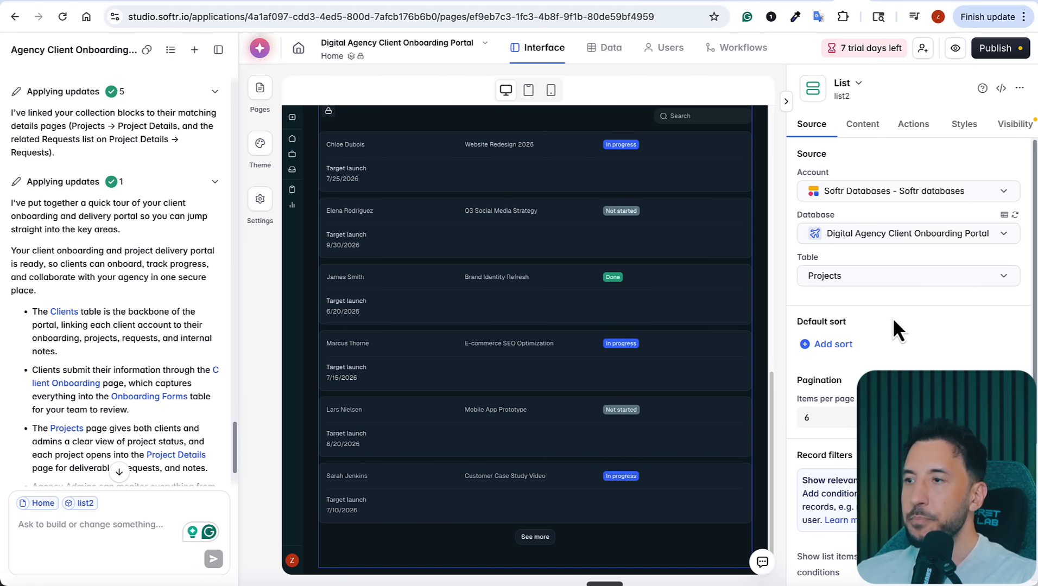
{"action": "left_click", "coordinate": [901, 278]}
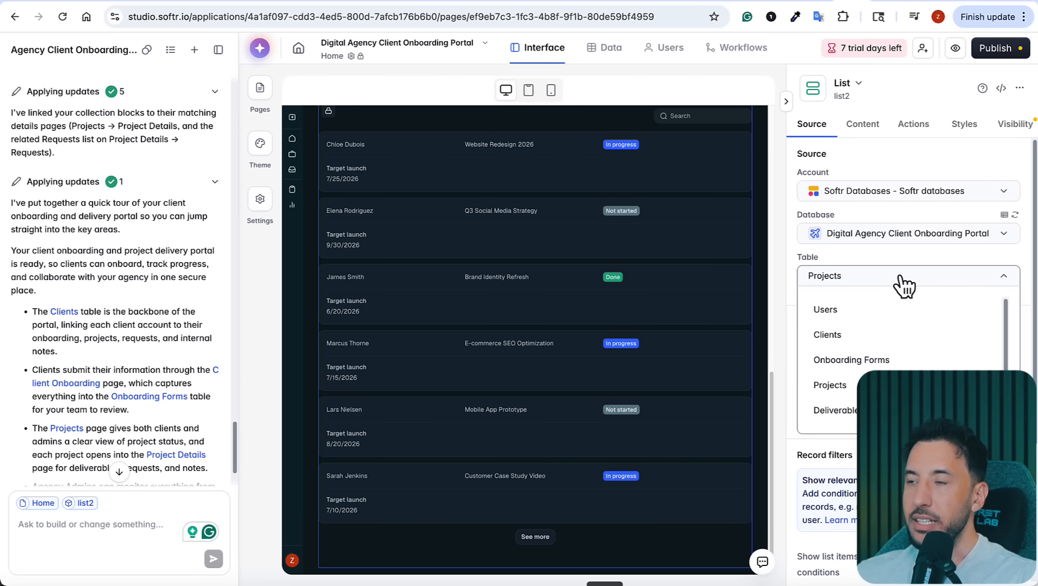
{"action": "scroll", "coordinate": [901, 293], "scroll_direction": "down", "scroll_amount": 3}
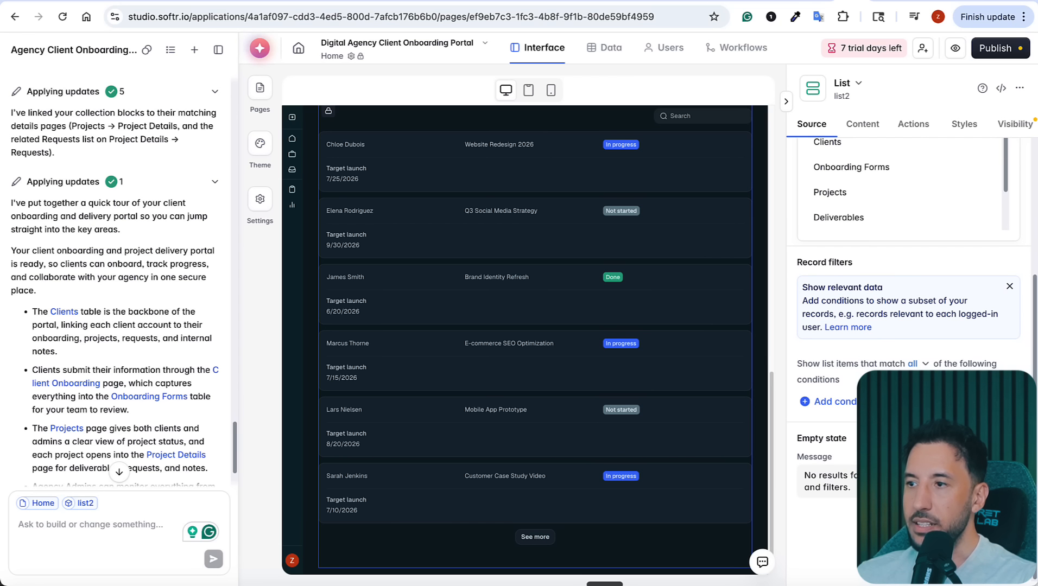
{"action": "scroll", "coordinate": [902, 293], "scroll_direction": "up", "scroll_amount": 4}
Examine the project list's item fields and the label style options of the Client Name field, leaving the block settings closed.
{"action": "left_click", "coordinate": [863, 124]}
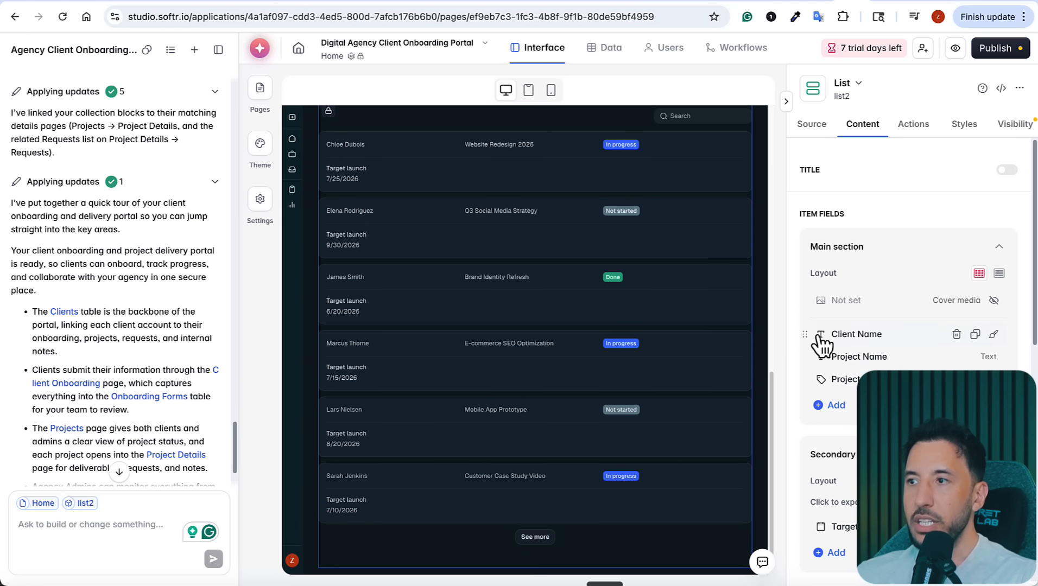
{"action": "scroll", "coordinate": [822, 342], "scroll_direction": "down", "scroll_amount": 1}
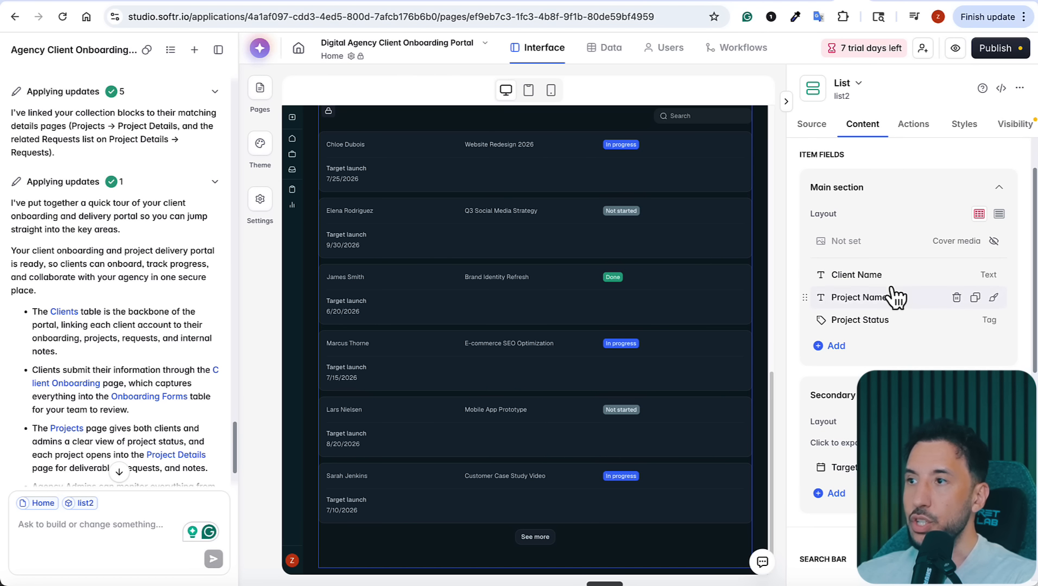
{"action": "scroll", "coordinate": [894, 304], "scroll_direction": "up", "scroll_amount": 1}
{"action": "left_click", "coordinate": [993, 293]}
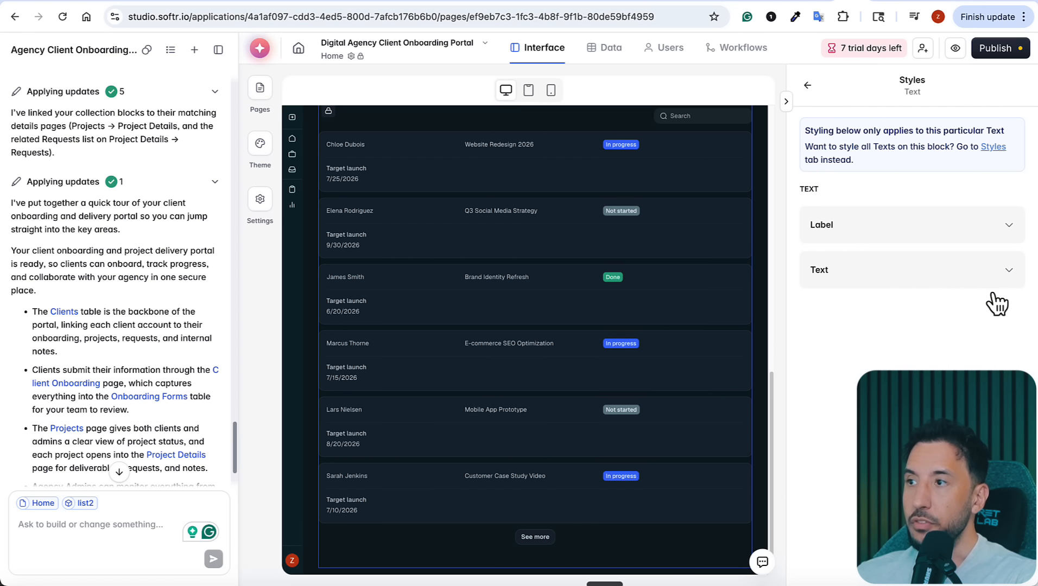
{"action": "left_click", "coordinate": [918, 242]}
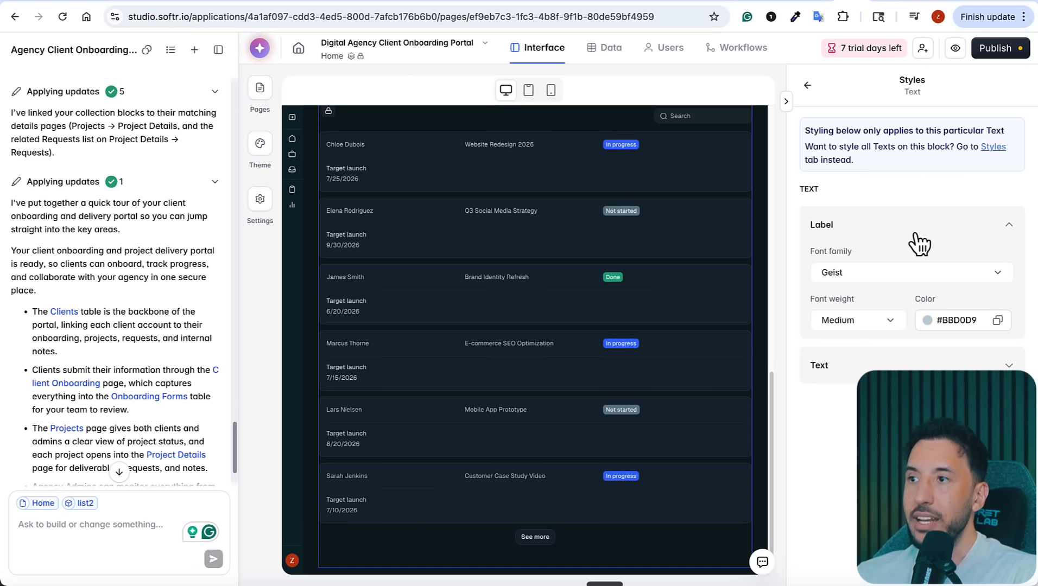
{"action": "left_click", "coordinate": [809, 88]}
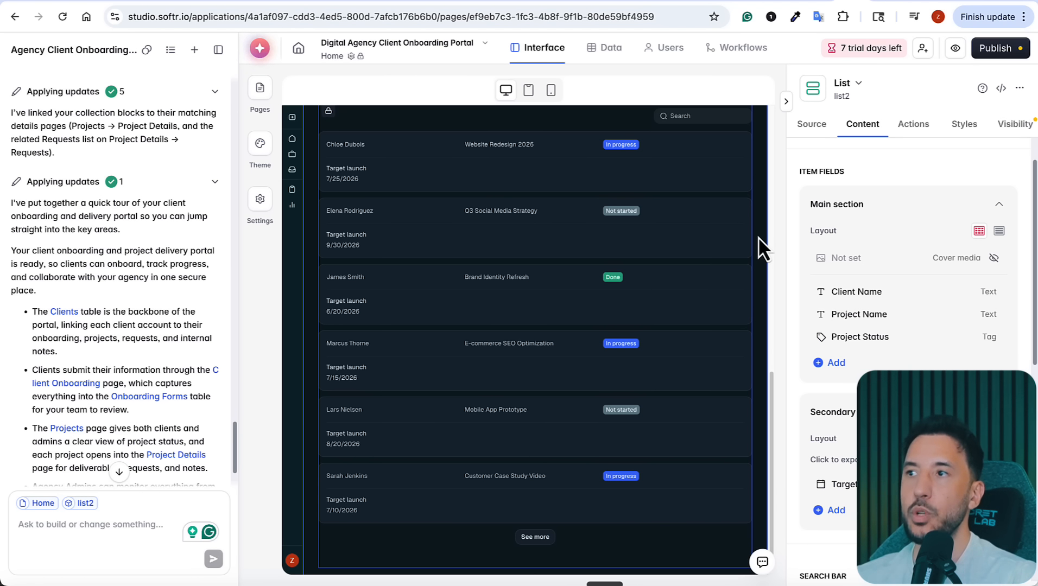
{"action": "left_click", "coordinate": [786, 101]}
Ask the AI builder for a "Client Onboarding Progress" widget with a 65% progress bar, five onboarding steps, status badges and a "Next Action" box.
{"action": "scroll", "coordinate": [710, 492], "scroll_direction": "up", "scroll_amount": 5}
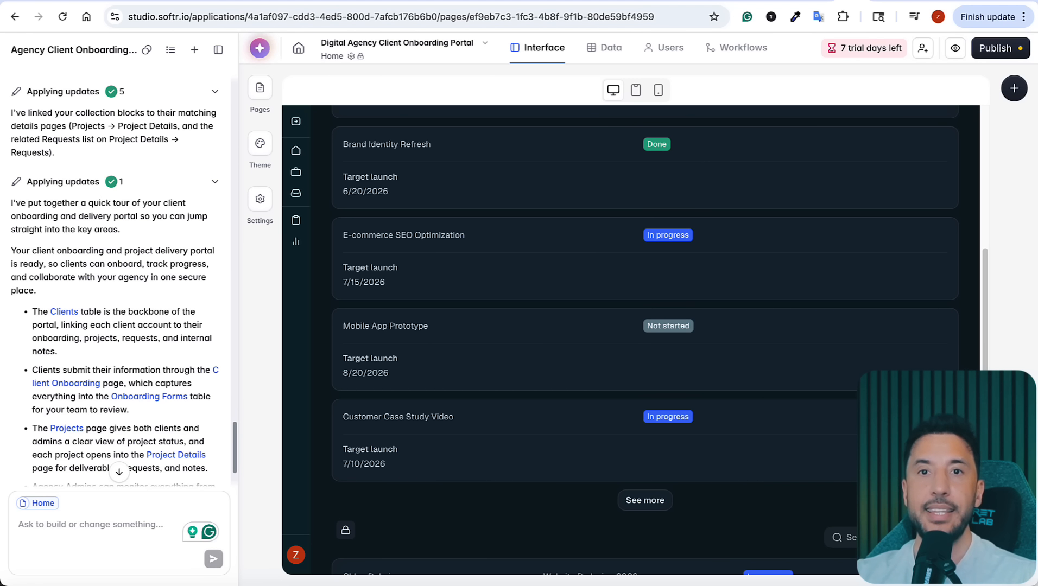
{"action": "left_click", "coordinate": [69, 520]}
{"action": "scroll", "coordinate": [85, 359], "scroll_direction": "down", "scroll_amount": 1}
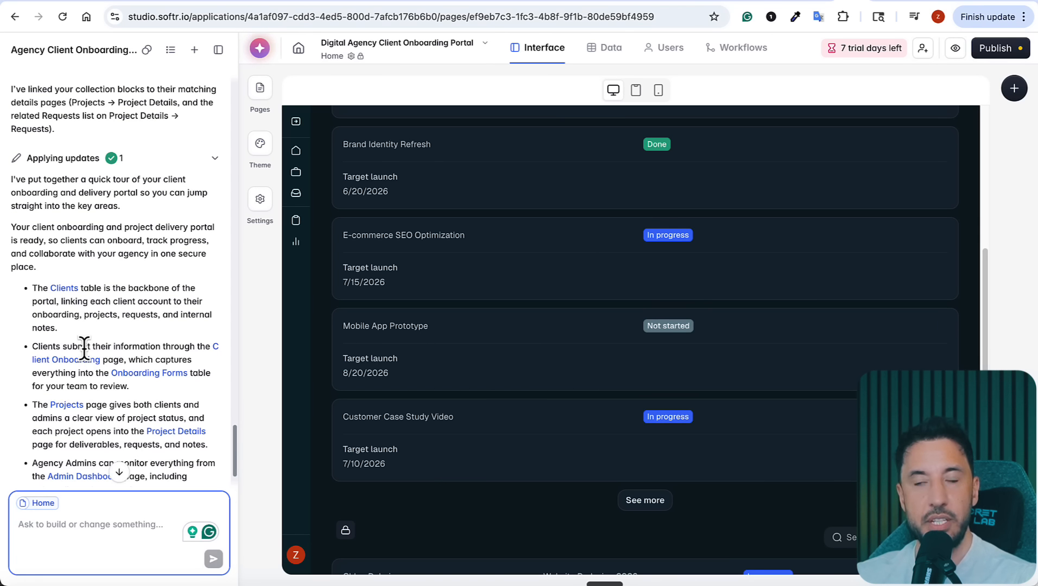
{"action": "scroll", "coordinate": [445, 202], "scroll_direction": "up", "scroll_amount": 2}
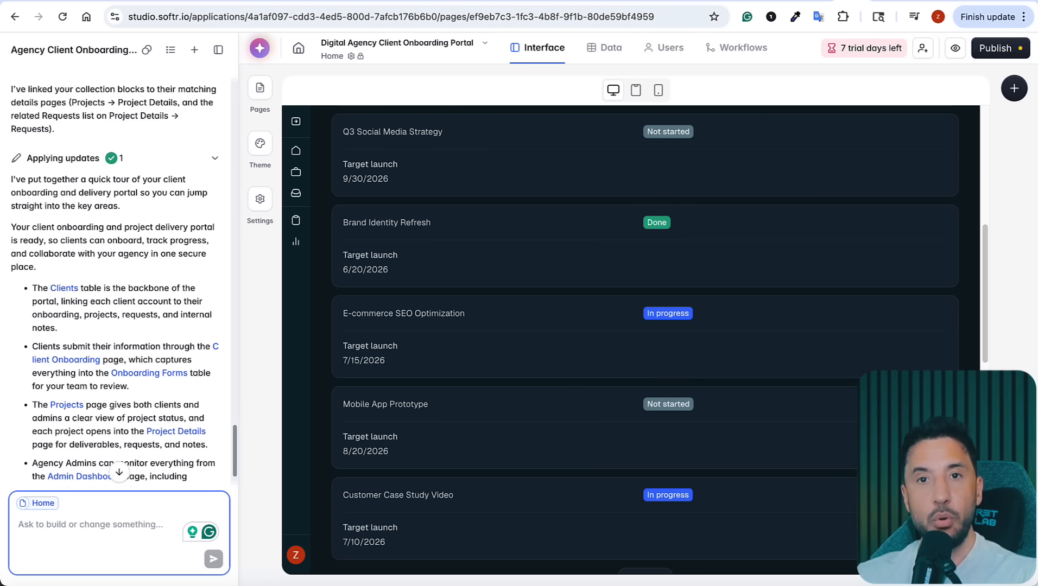
{"action": "scroll", "coordinate": [166, 455], "scroll_direction": "down", "scroll_amount": 2}
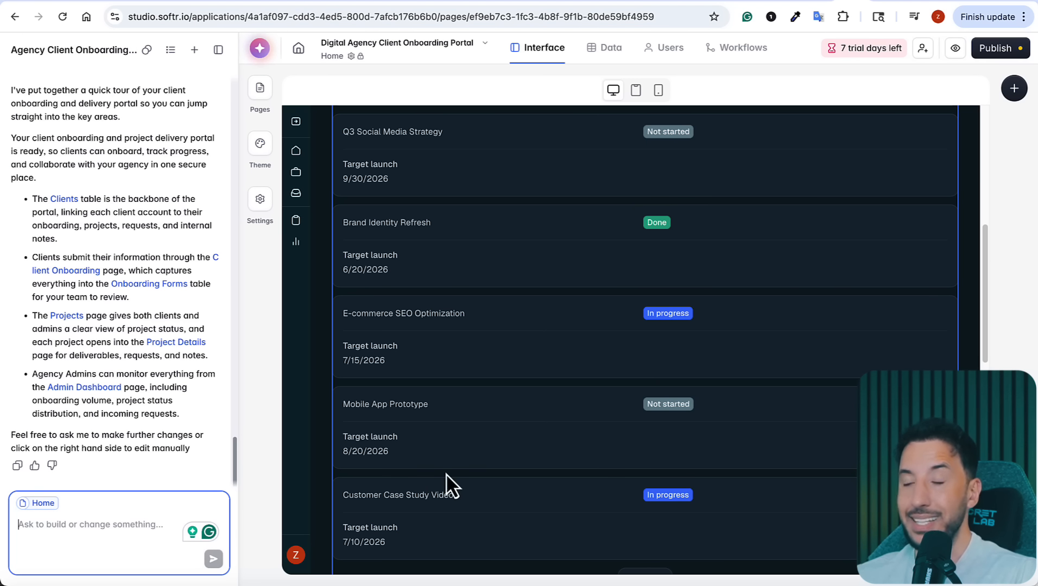
{"action": "scroll", "coordinate": [457, 543], "scroll_direction": "up", "scroll_amount": 10}
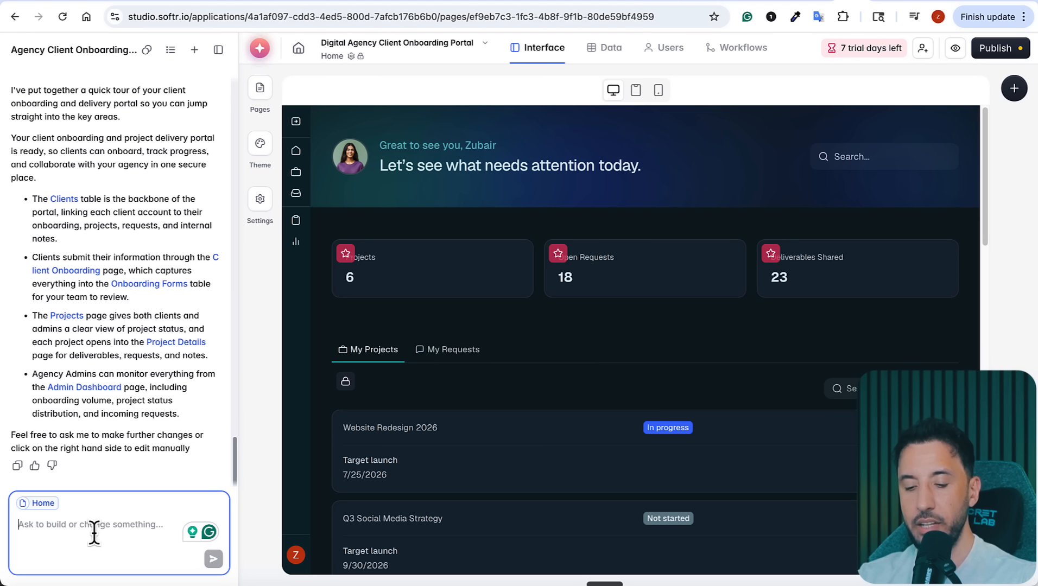
{"action": "key", "text": "ctrl+v"}
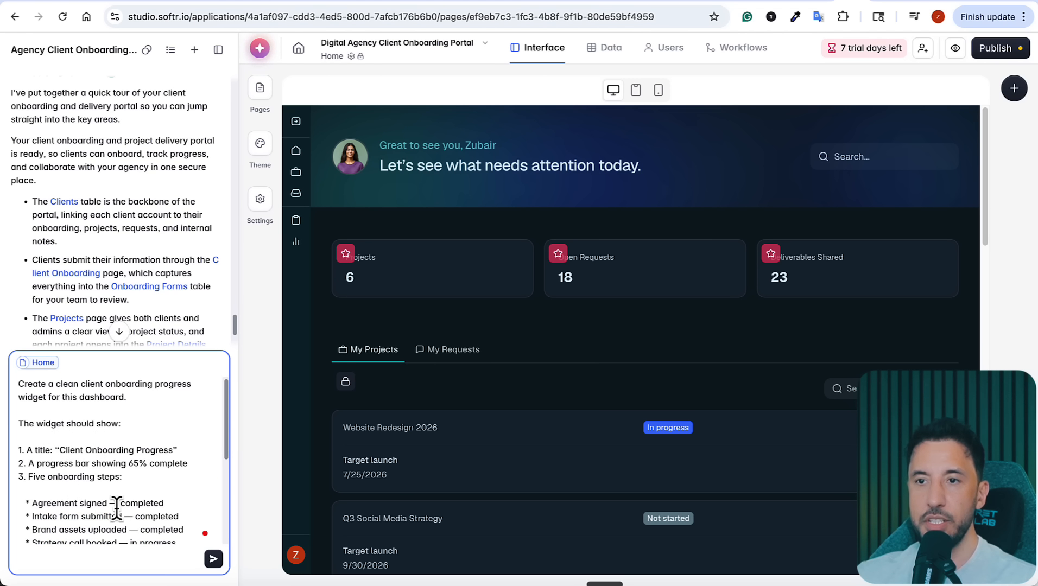
{"action": "left_click", "coordinate": [213, 559]}
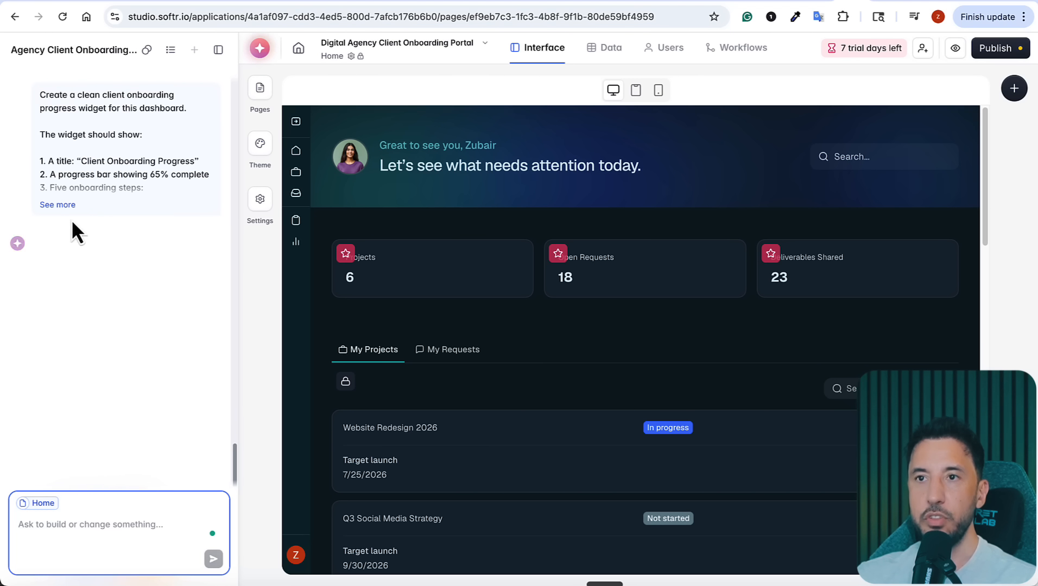
Expand the submitted widget prompt in the chat and read through its full requirements.
{"action": "left_click", "coordinate": [70, 205]}
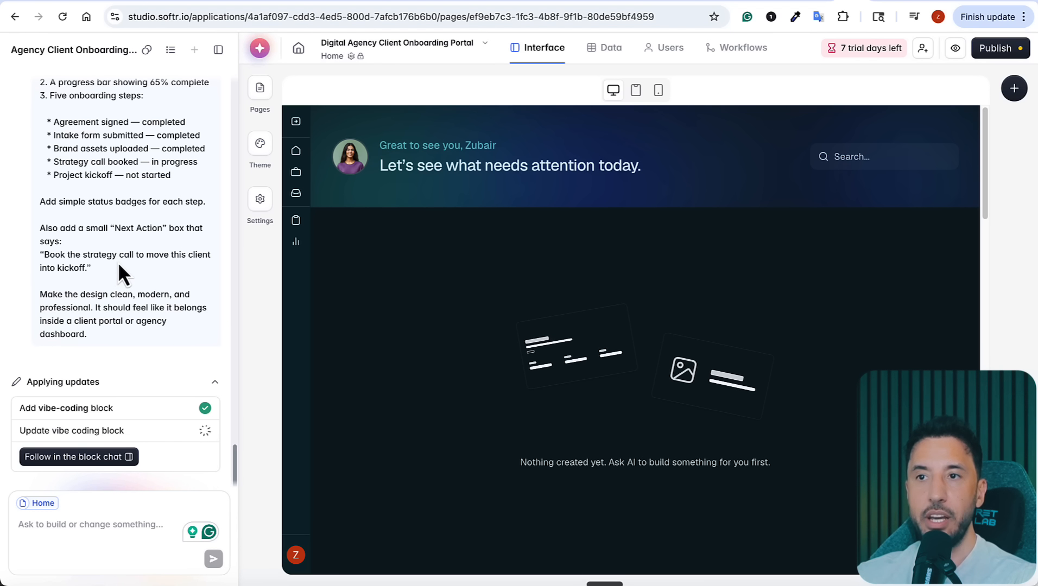
{"action": "scroll", "coordinate": [54, 219], "scroll_direction": "up", "scroll_amount": 2}
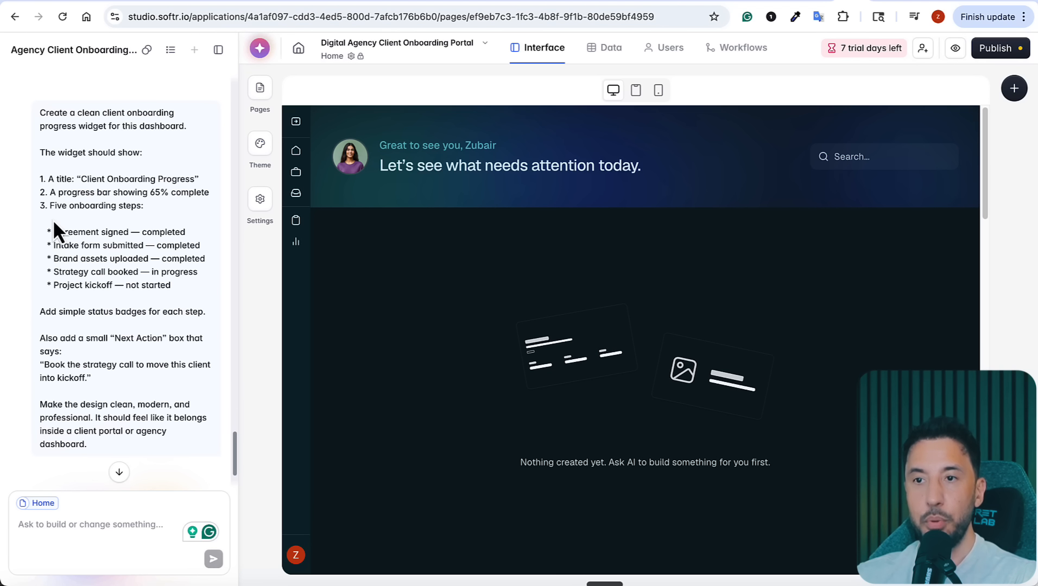
{"action": "scroll", "coordinate": [52, 219], "scroll_direction": "down", "scroll_amount": 2}
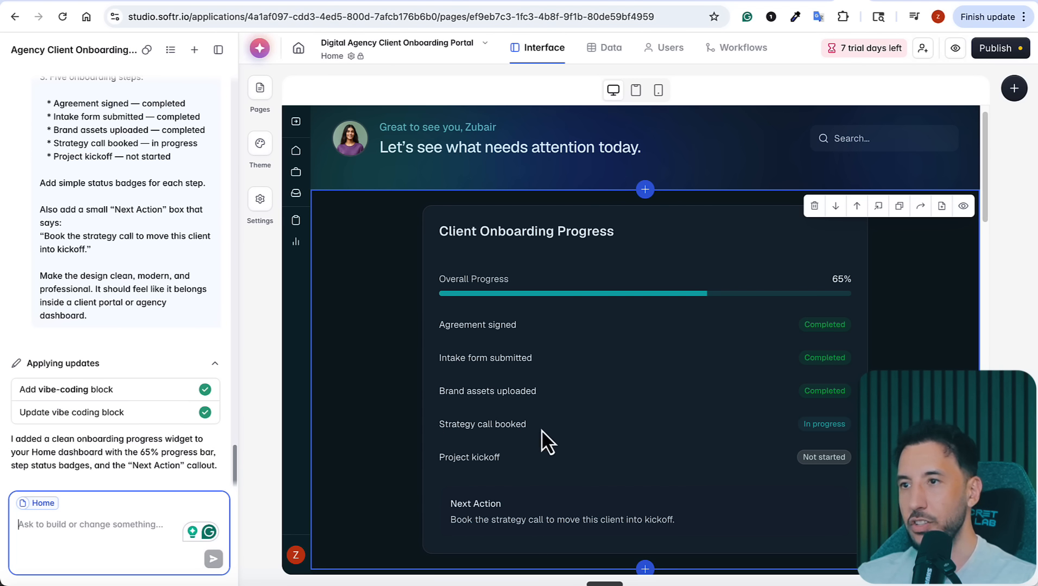
Look over the Home page with the new onboarding progress widget, and briefly open and close the welcome banner's block settings.
{"action": "scroll", "coordinate": [613, 354], "scroll_direction": "down", "scroll_amount": 1}
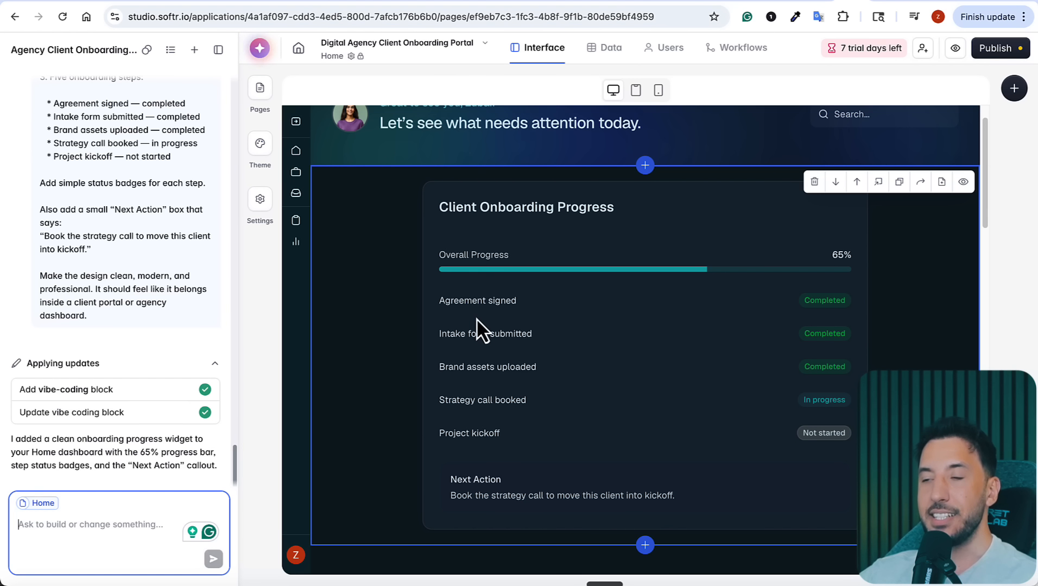
{"action": "scroll", "coordinate": [476, 318], "scroll_direction": "down", "scroll_amount": 18}
{"action": "scroll", "coordinate": [476, 319], "scroll_direction": "up", "scroll_amount": 17}
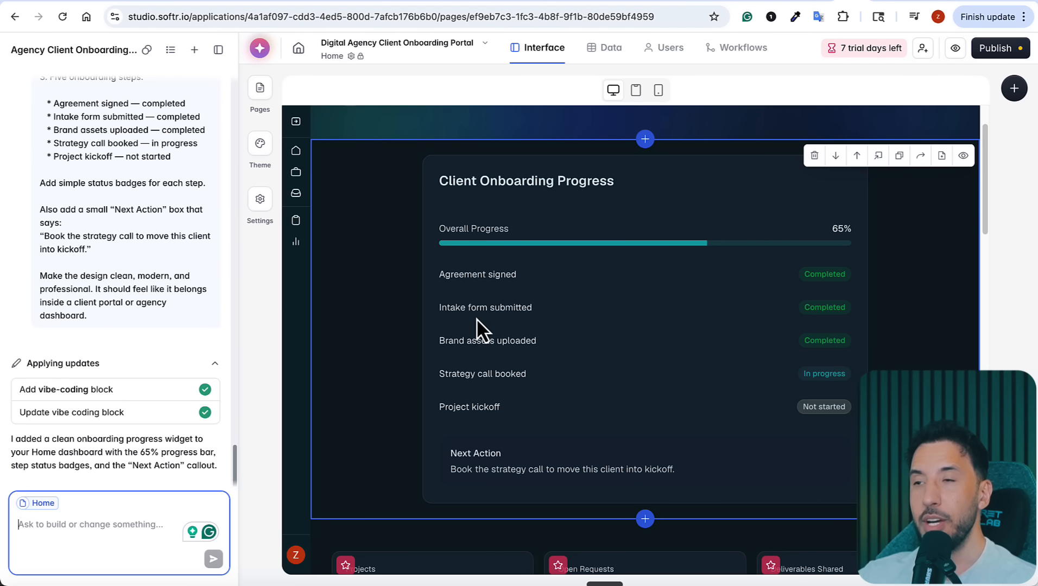
{"action": "scroll", "coordinate": [476, 318], "scroll_direction": "up", "scroll_amount": 2}
{"action": "left_click", "coordinate": [725, 183]}
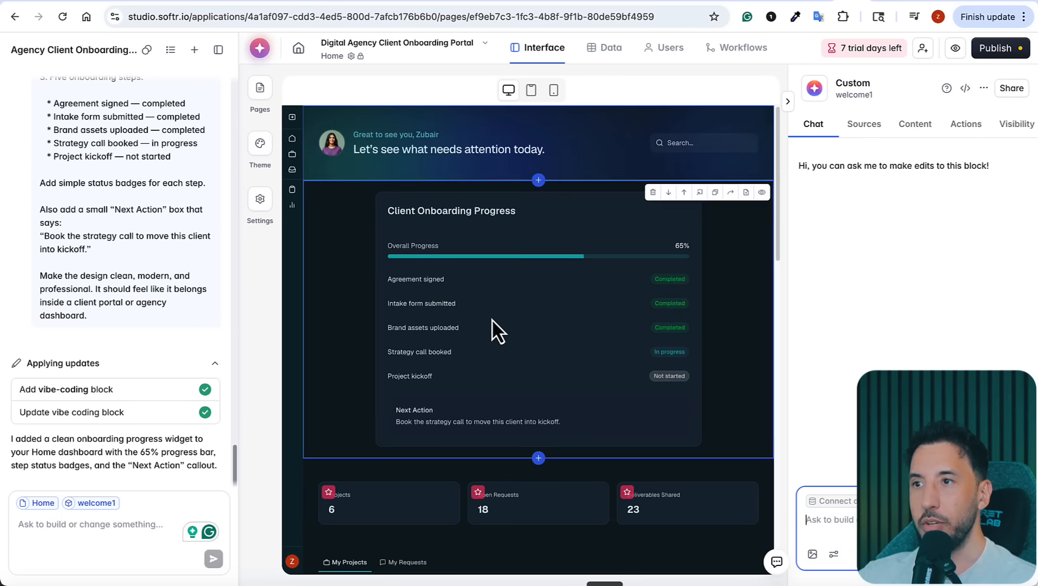
{"action": "left_click", "coordinate": [786, 102]}
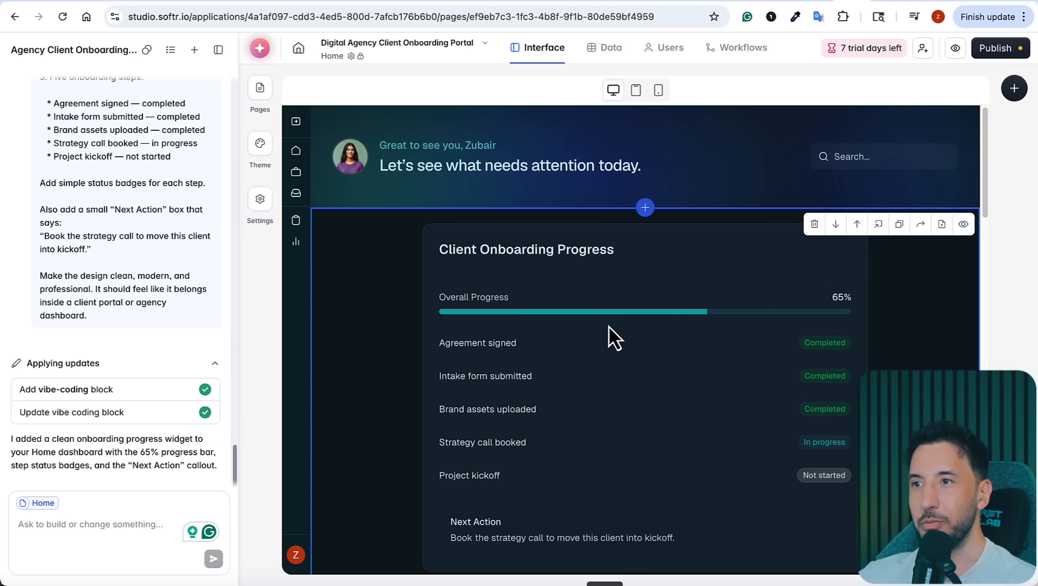
Compare the Client Onboarding Progress widget's steps, status badges and Next Action box with the prompt in the chat.
{"action": "scroll", "coordinate": [585, 372], "scroll_direction": "down", "scroll_amount": 10}
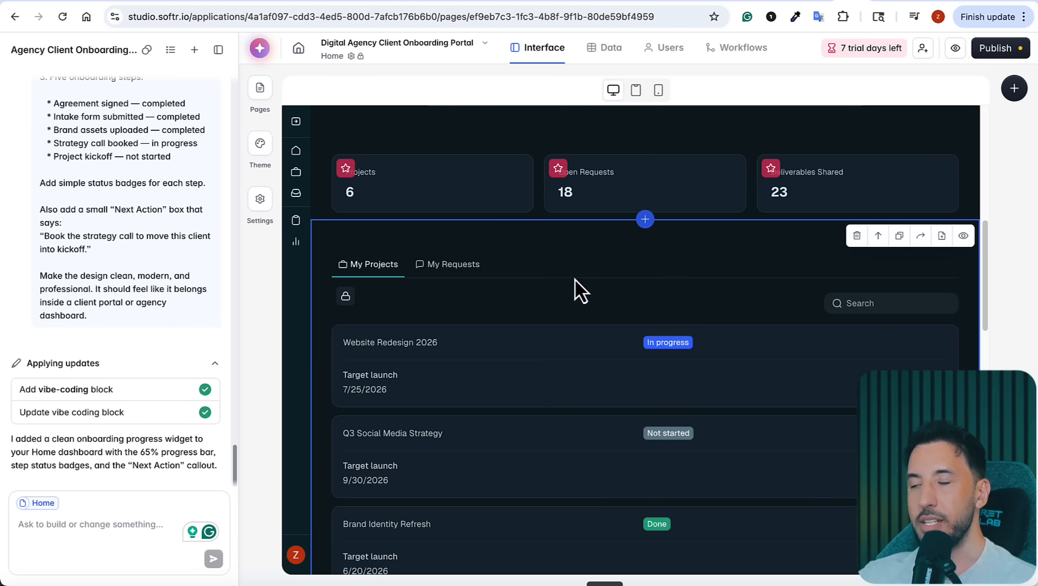
{"action": "scroll", "coordinate": [540, 362], "scroll_direction": "up", "scroll_amount": 3}
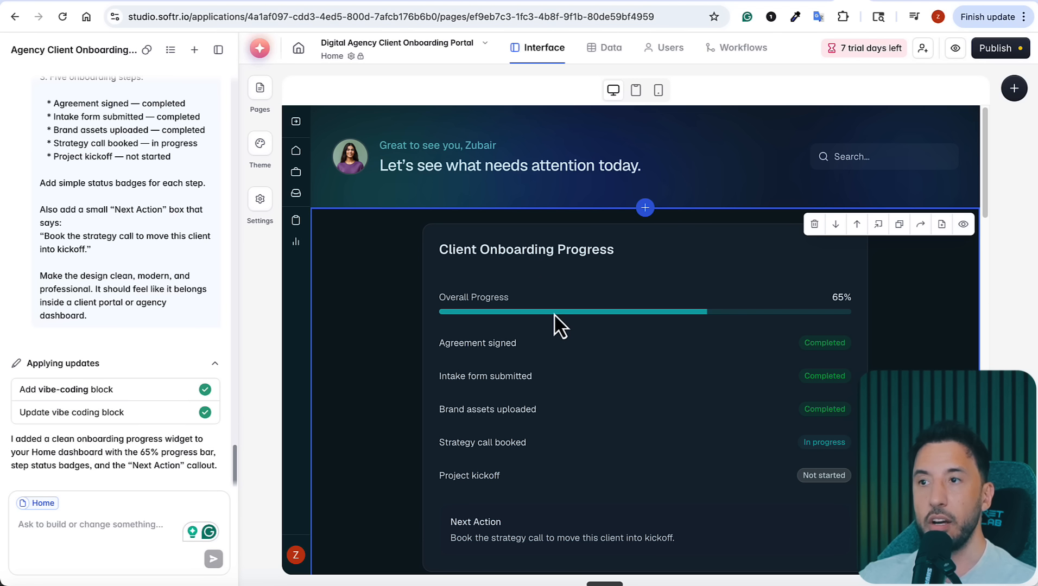
{"action": "scroll", "coordinate": [601, 287], "scroll_direction": "down", "scroll_amount": 1}
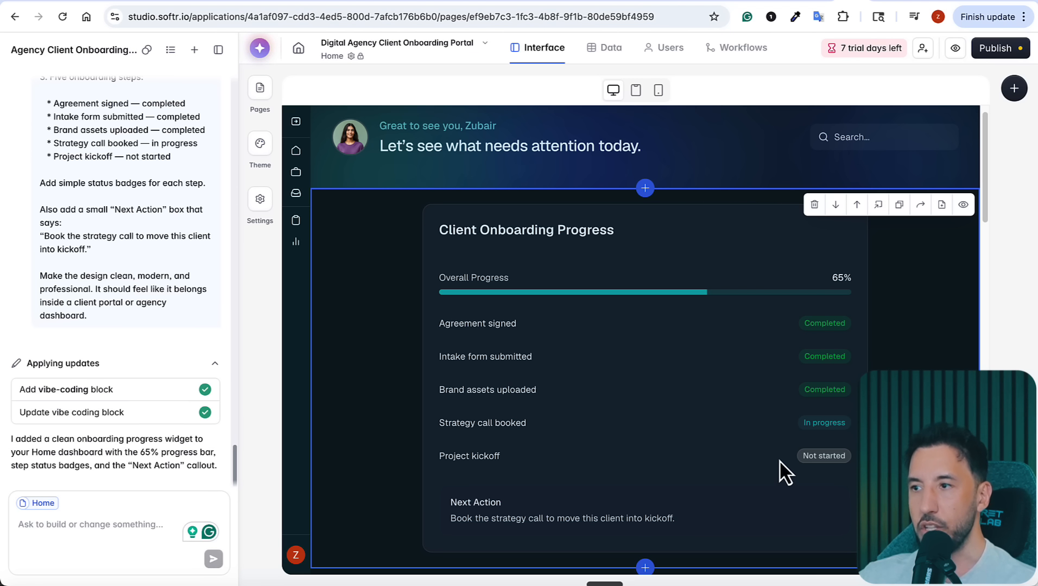
{"action": "scroll", "coordinate": [779, 460], "scroll_direction": "down", "scroll_amount": 2}
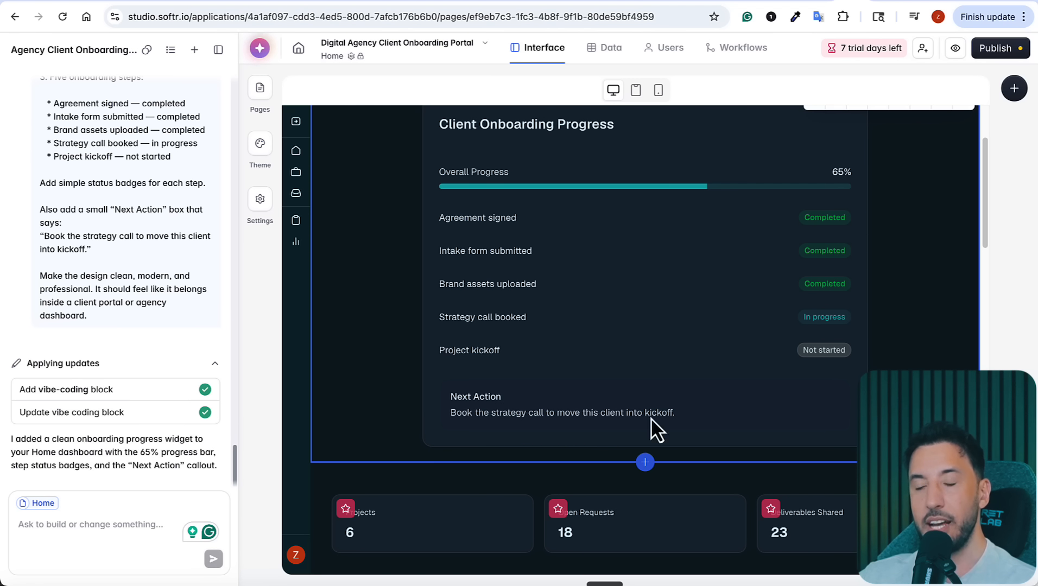
{"action": "scroll", "coordinate": [125, 310], "scroll_direction": "up", "scroll_amount": 2}
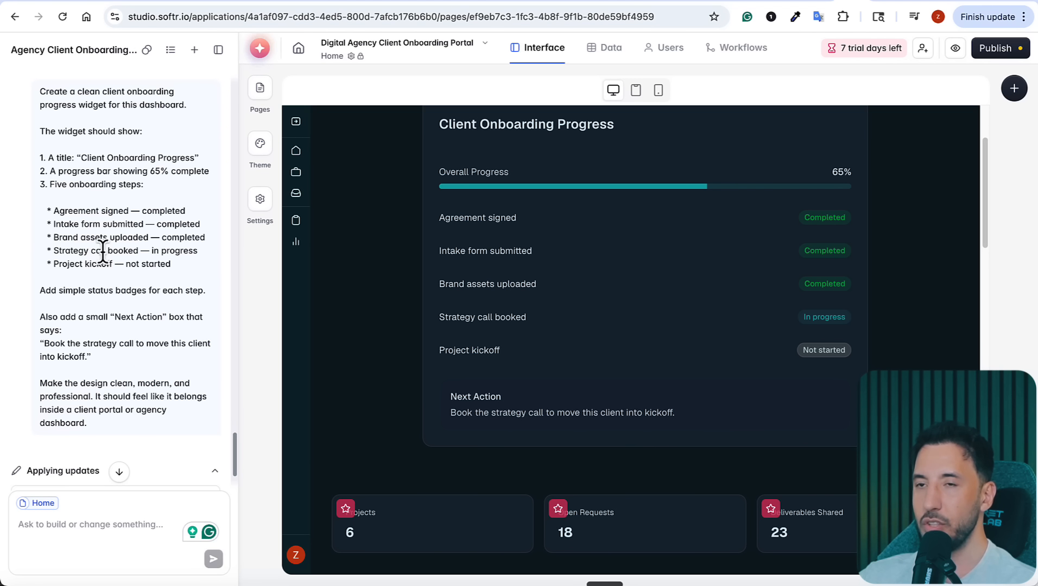
{"action": "scroll", "coordinate": [103, 253], "scroll_direction": "up", "scroll_amount": 1}
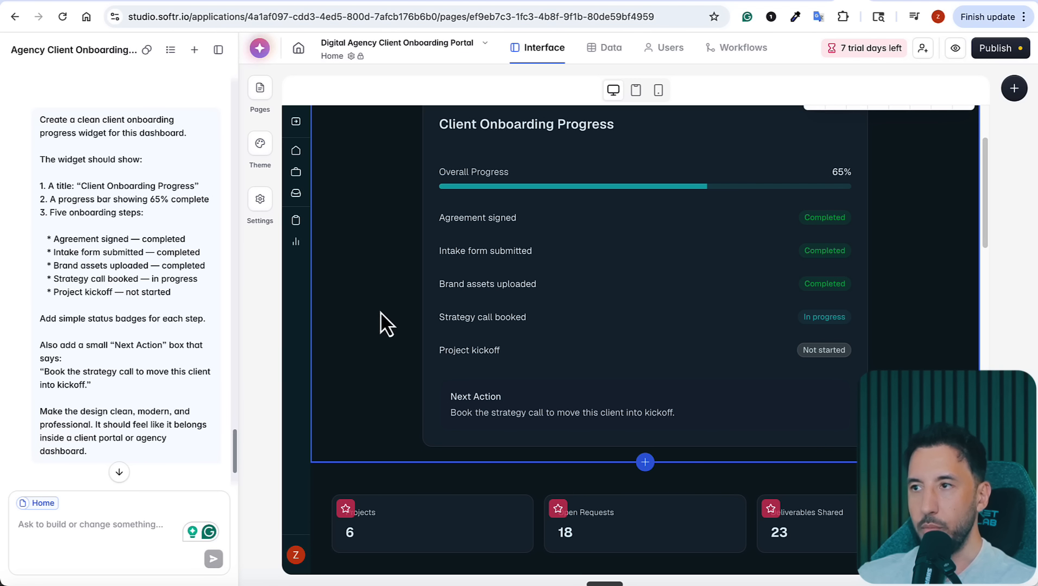
{"action": "scroll", "coordinate": [495, 287], "scroll_direction": "up", "scroll_amount": 2}
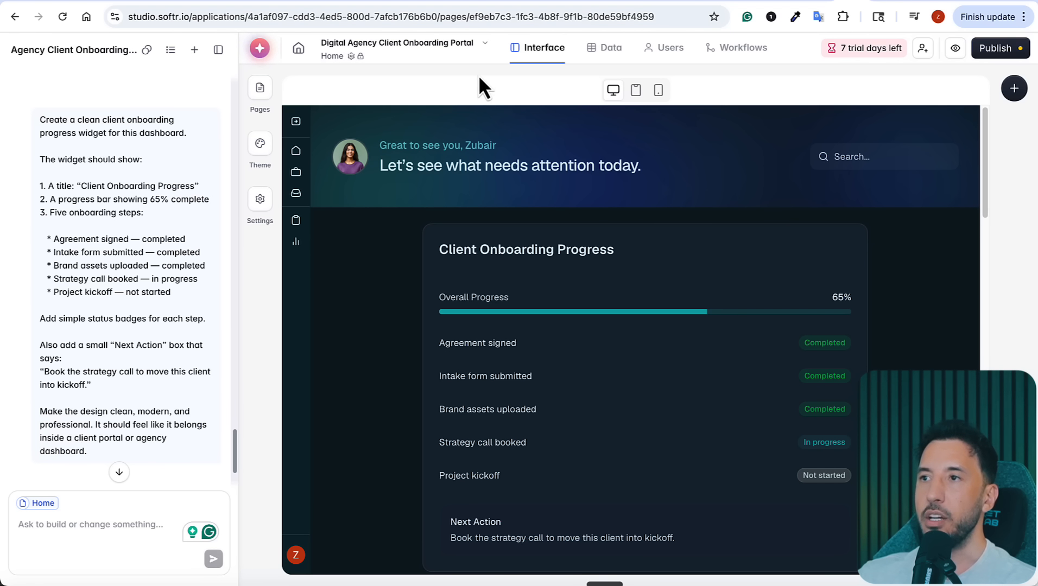
Check the whole Home page in the tablet and mobile layouts, and return to the desktop layout.
{"action": "left_click", "coordinate": [633, 92]}
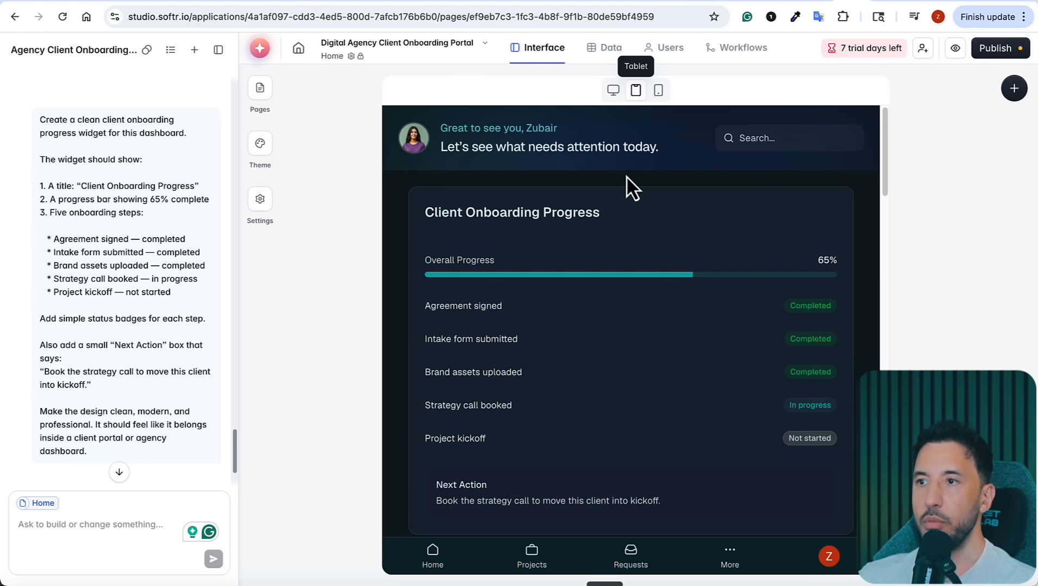
{"action": "scroll", "coordinate": [619, 201], "scroll_direction": "down", "scroll_amount": 10}
{"action": "scroll", "coordinate": [615, 212], "scroll_direction": "up", "scroll_amount": 10}
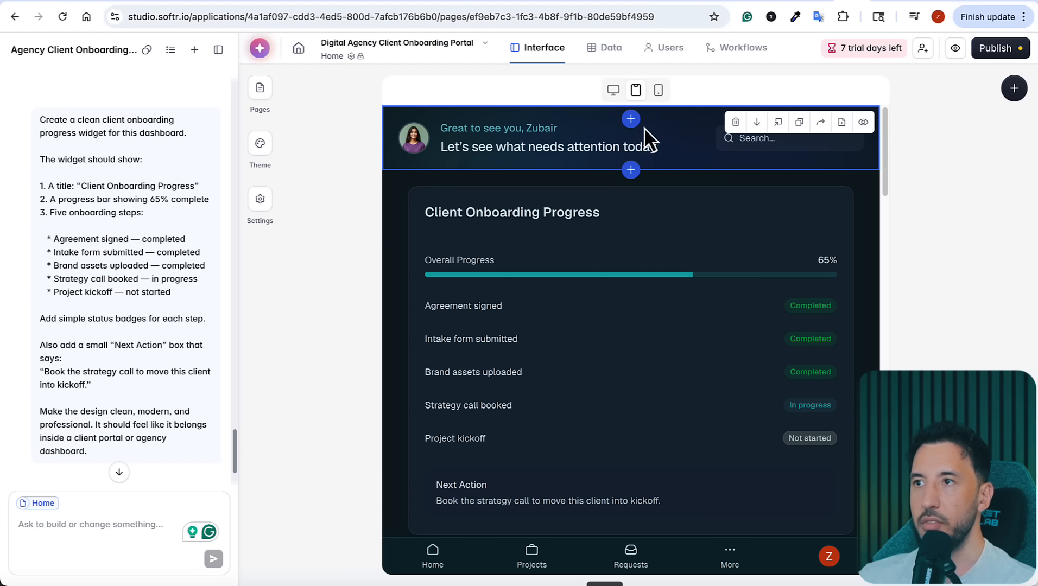
{"action": "left_click", "coordinate": [666, 90]}
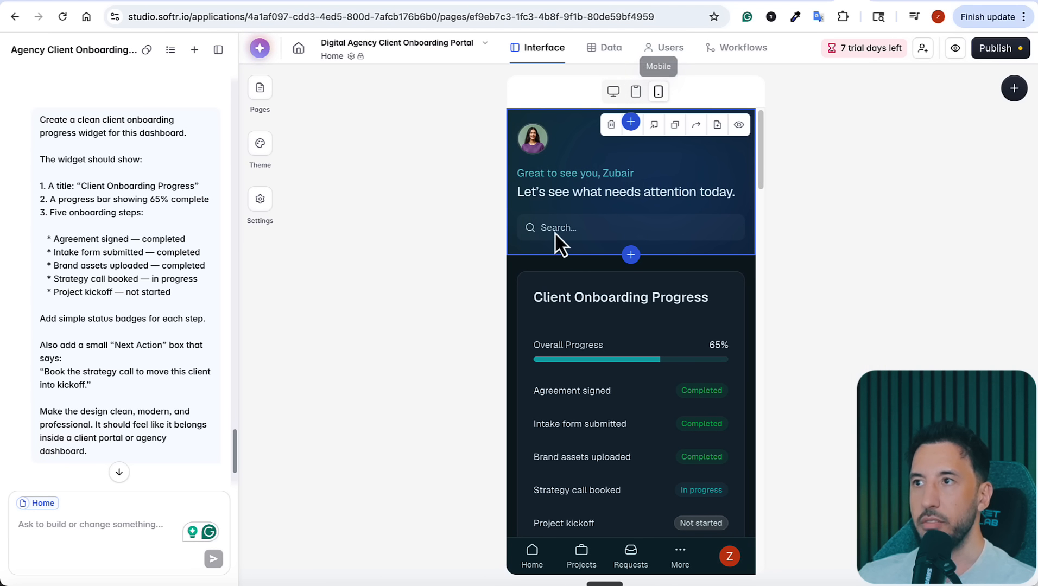
{"action": "scroll", "coordinate": [557, 246], "scroll_direction": "down", "scroll_amount": 10}
{"action": "scroll", "coordinate": [593, 308], "scroll_direction": "down", "scroll_amount": 5}
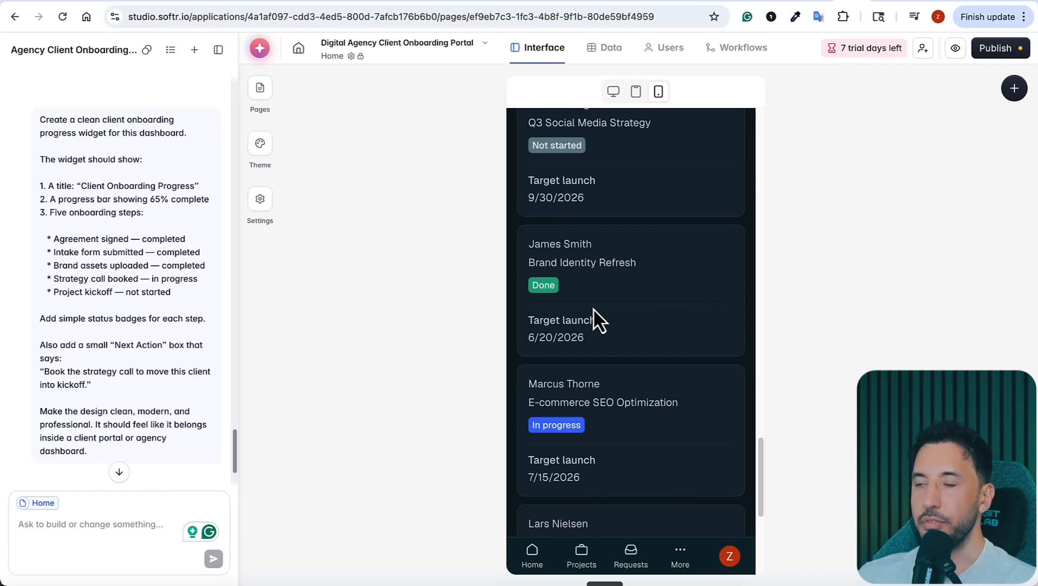
{"action": "scroll", "coordinate": [593, 308], "scroll_direction": "down", "scroll_amount": 5}
{"action": "scroll", "coordinate": [593, 308], "scroll_direction": "up", "scroll_amount": 15}
{"action": "scroll", "coordinate": [593, 309], "scroll_direction": "up", "scroll_amount": 2}
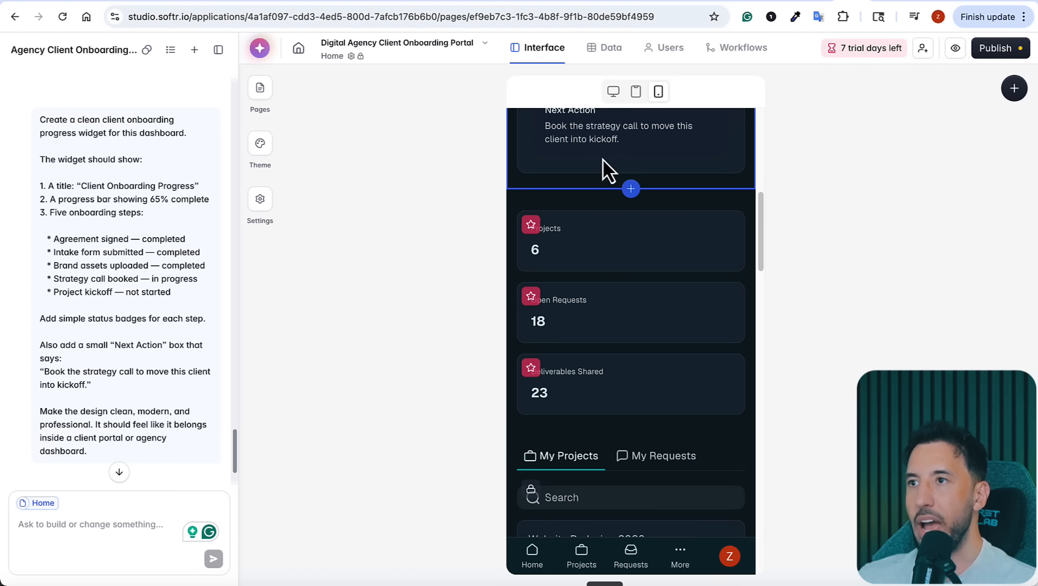
{"action": "left_click", "coordinate": [613, 92]}
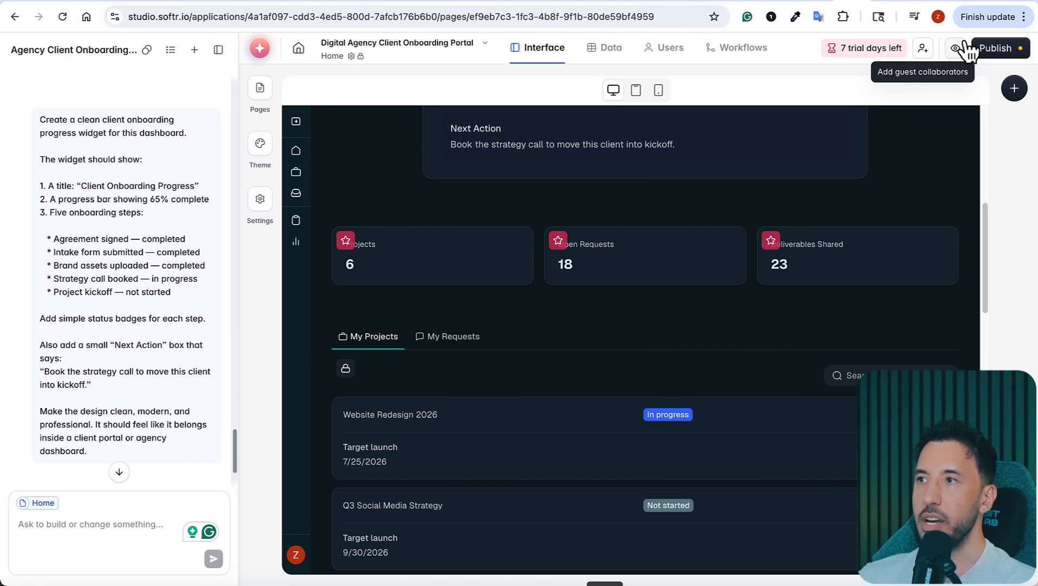
Check the app's publishing options and the custom domain setup form, and leave the form without adding a domain.
{"action": "left_click", "coordinate": [997, 47]}
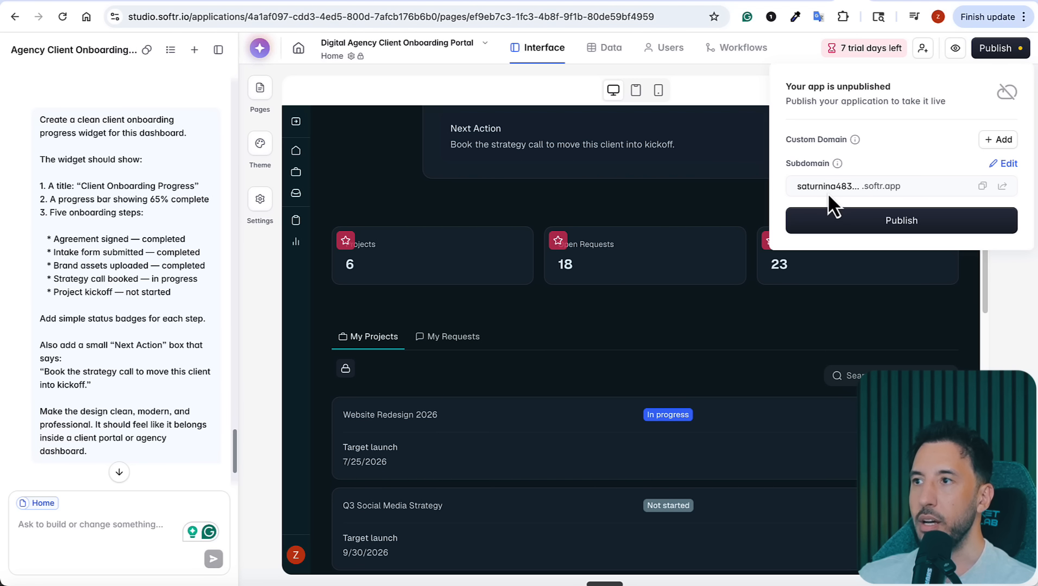
{"action": "left_click", "coordinate": [998, 140]}
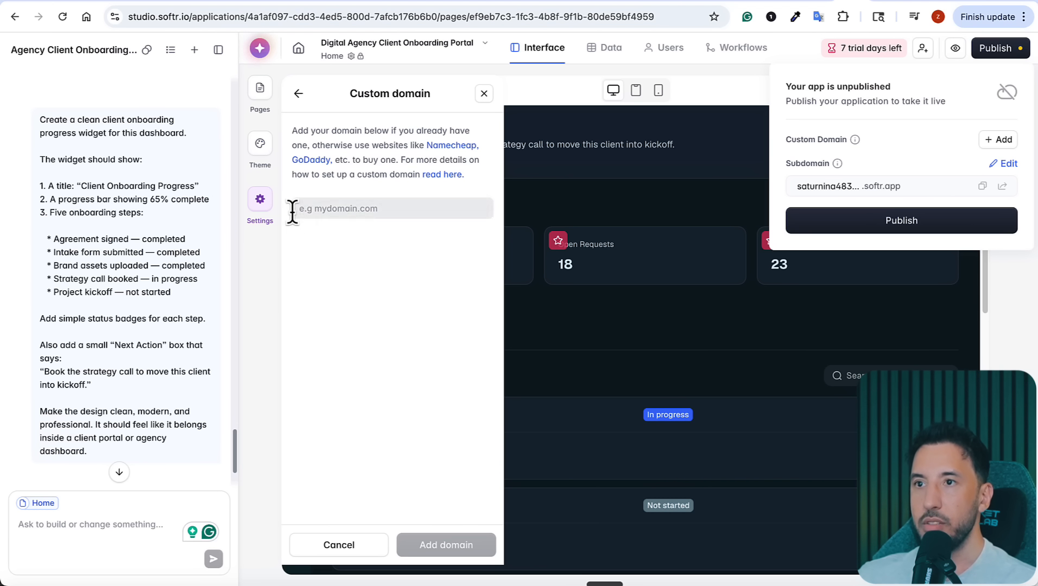
{"action": "left_click", "coordinate": [300, 90]}
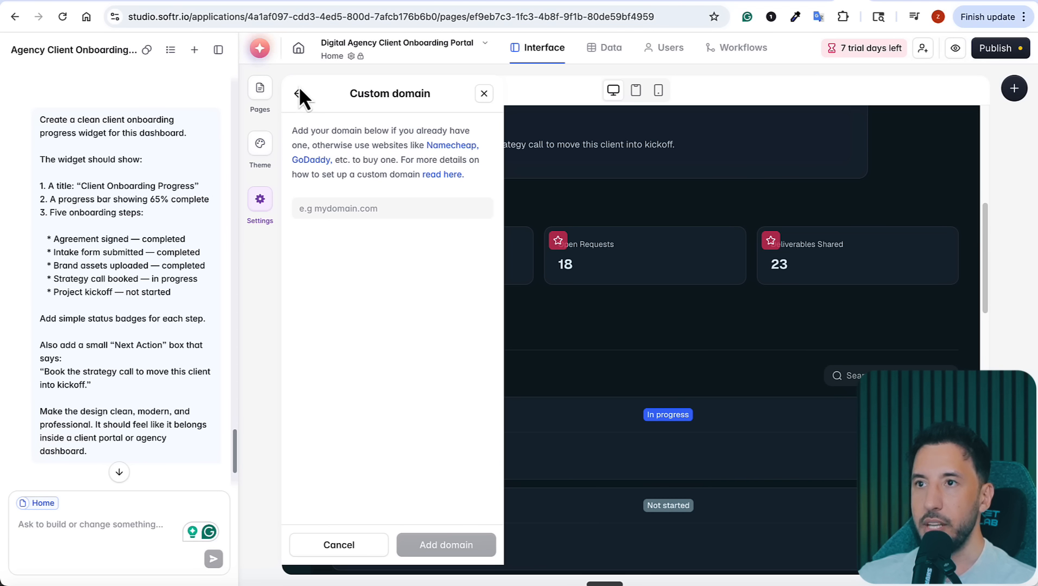
Look through the full list of application settings, from General to MCP, and close it.
{"action": "left_click", "coordinate": [255, 210]}
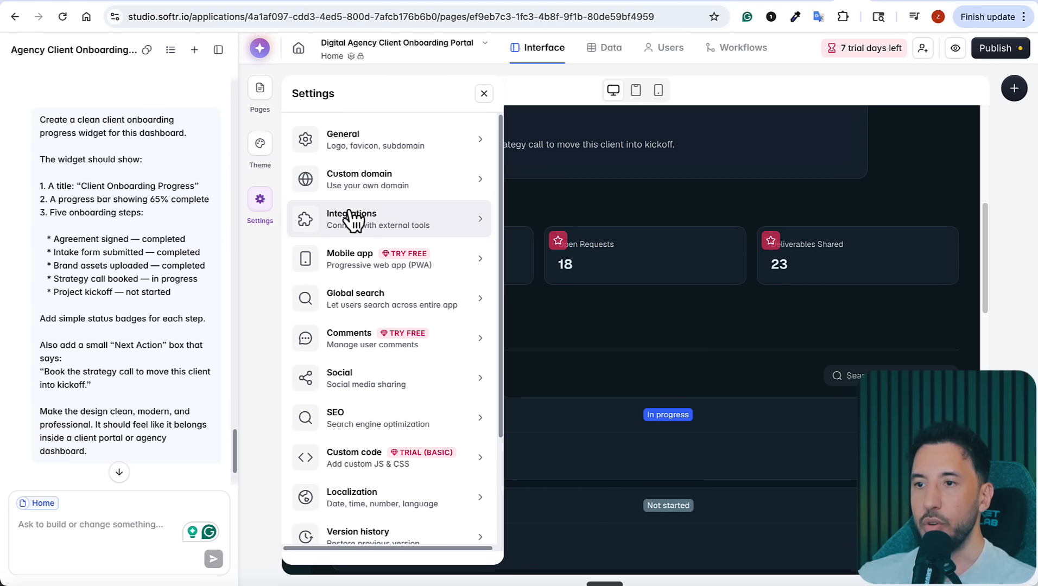
{"action": "scroll", "coordinate": [350, 220], "scroll_direction": "down", "scroll_amount": 3}
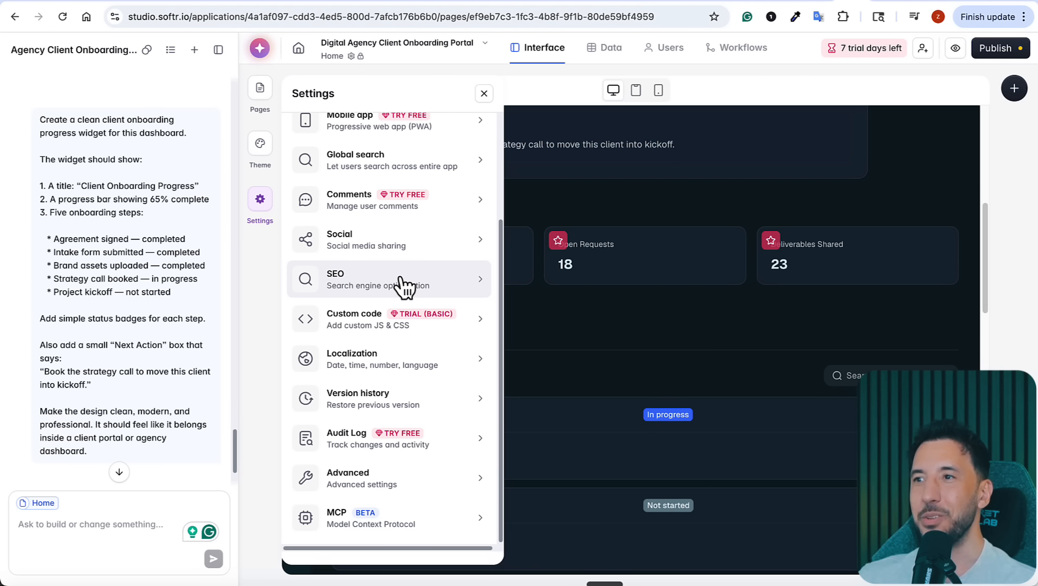
{"action": "scroll", "coordinate": [396, 290], "scroll_direction": "up", "scroll_amount": 3}
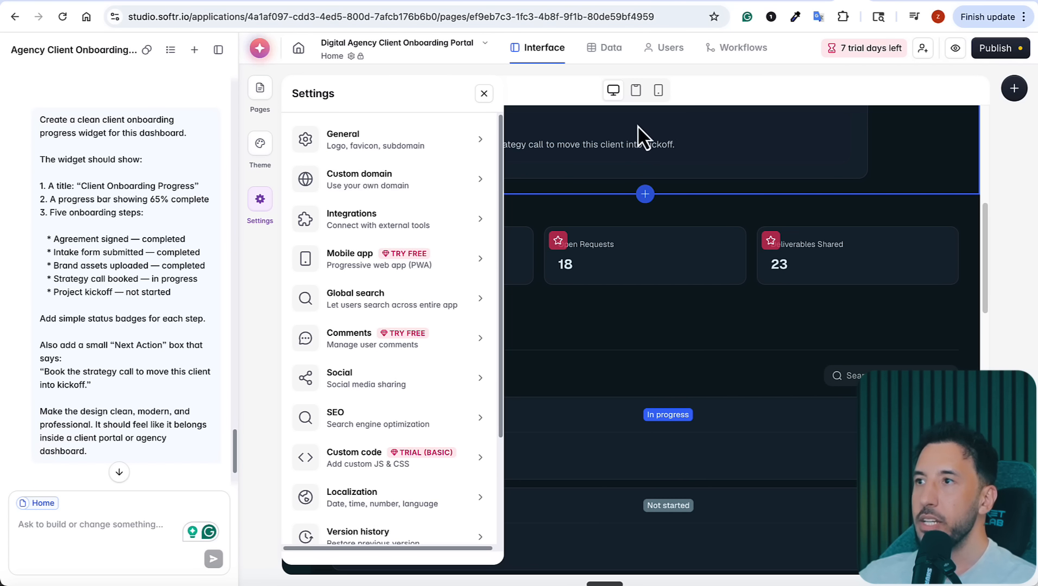
{"action": "left_click", "coordinate": [698, 97]}
Publish the portal on its Softr subdomain and send invites to all uninvited users.
{"action": "left_click", "coordinate": [996, 47]}
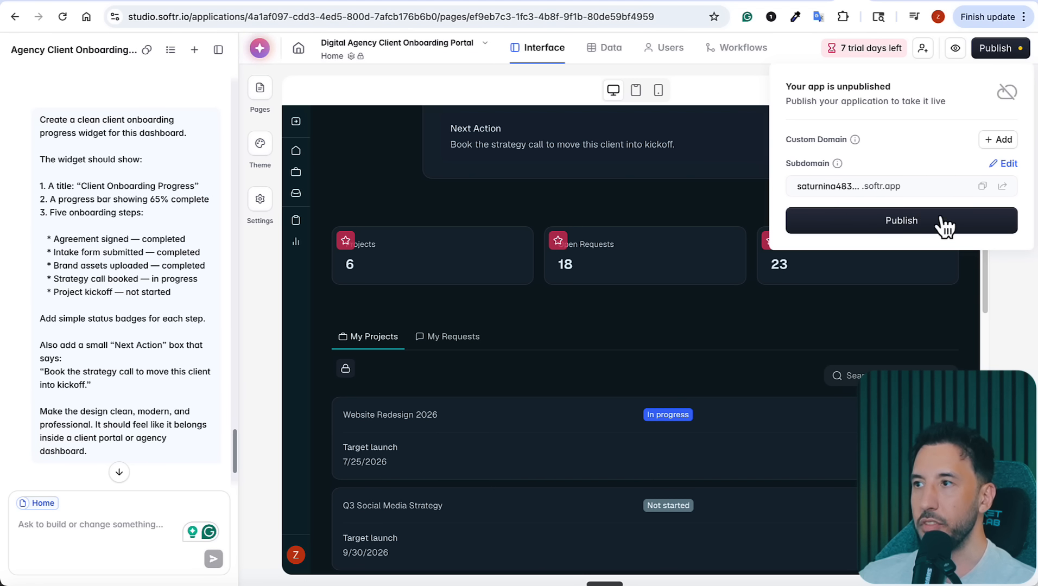
{"action": "left_click", "coordinate": [901, 222]}
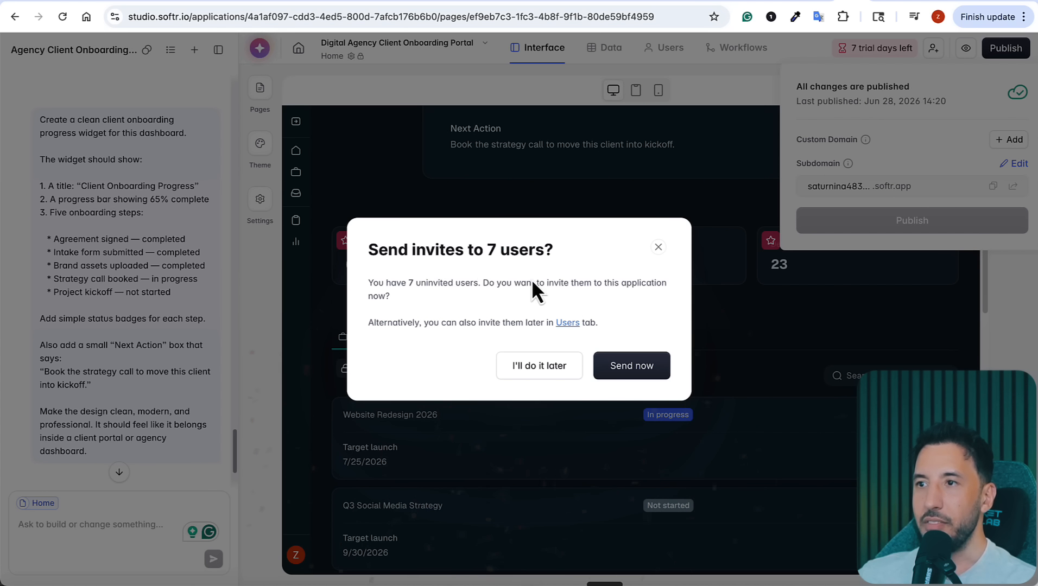
{"action": "left_click", "coordinate": [621, 376]}
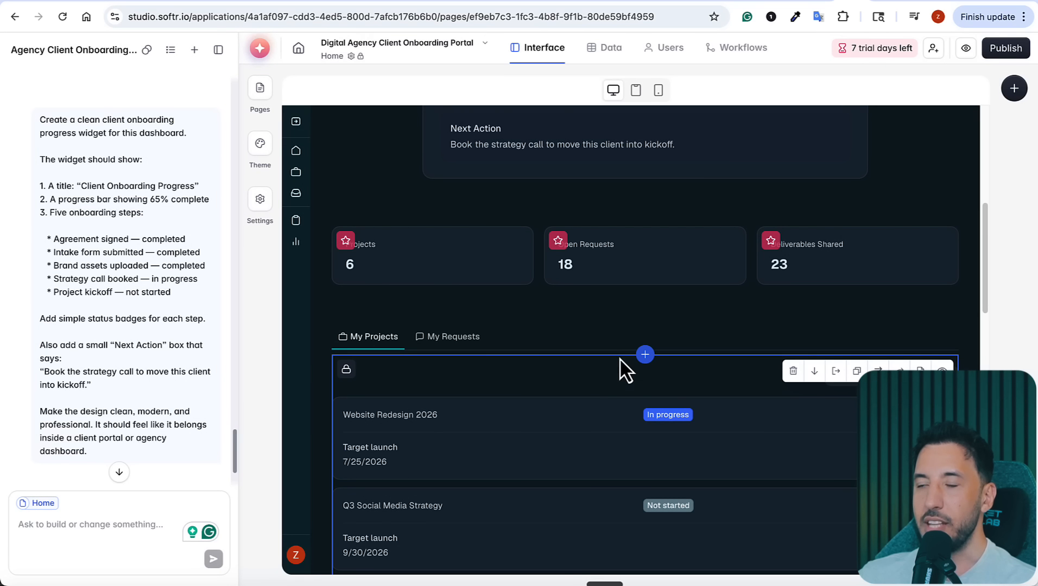